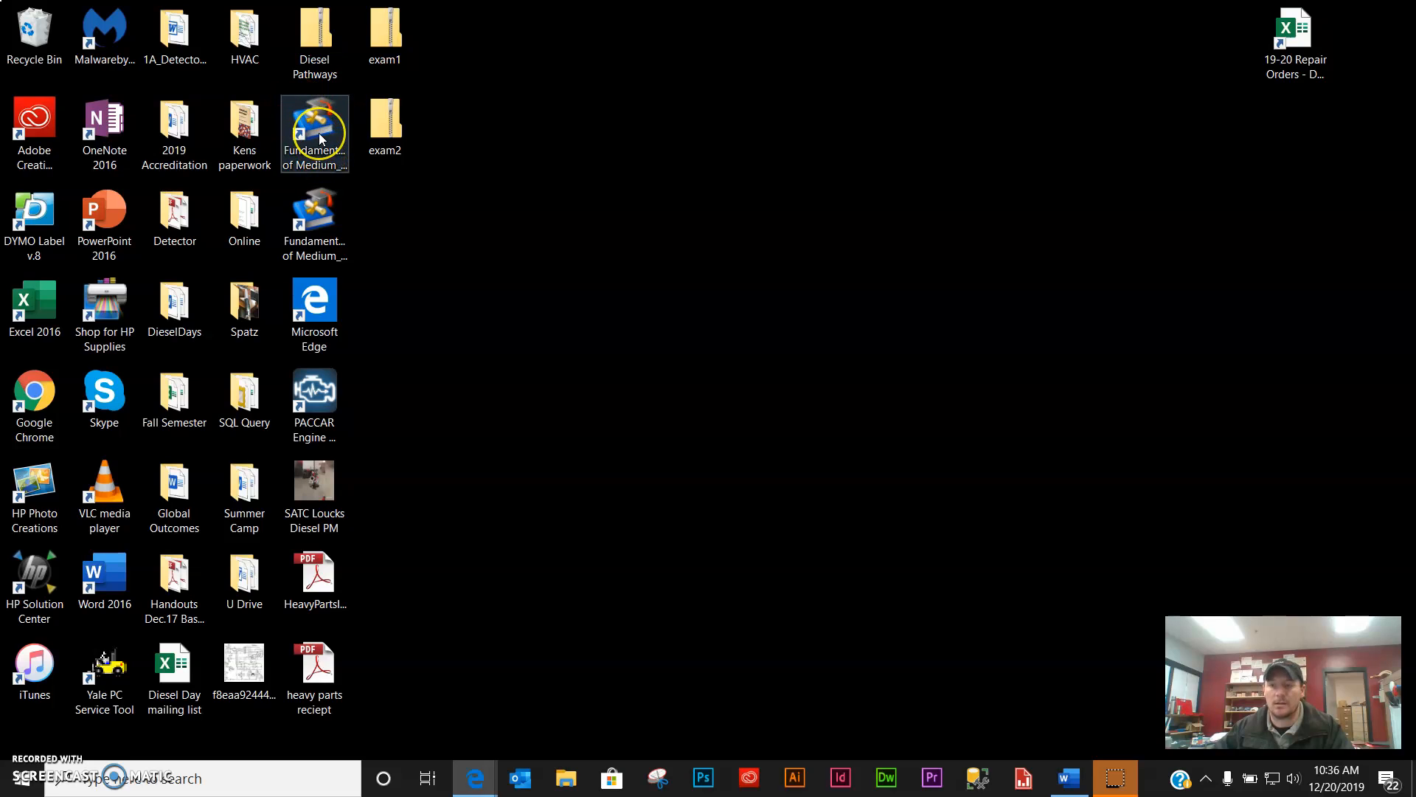
- Launch the Fundamentals of Medium/Heavy Duty test bank from its desktop shortcut
{"action": "left_click", "coordinate": [318, 133]}
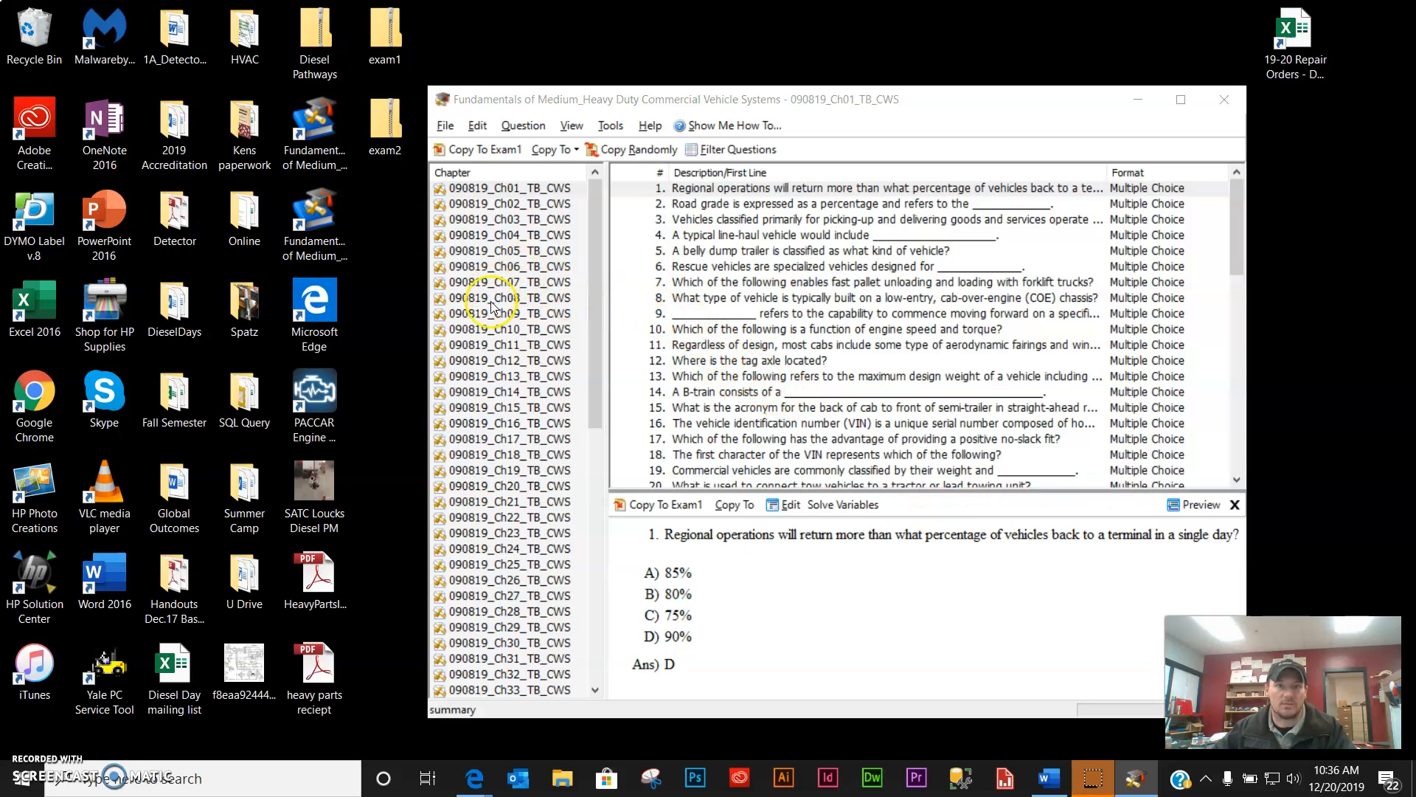
- Show chapter 090819_Ch08_TB_CWS's 40 questions and move the bank window up and left
{"action": "left_click", "coordinate": [535, 298]}
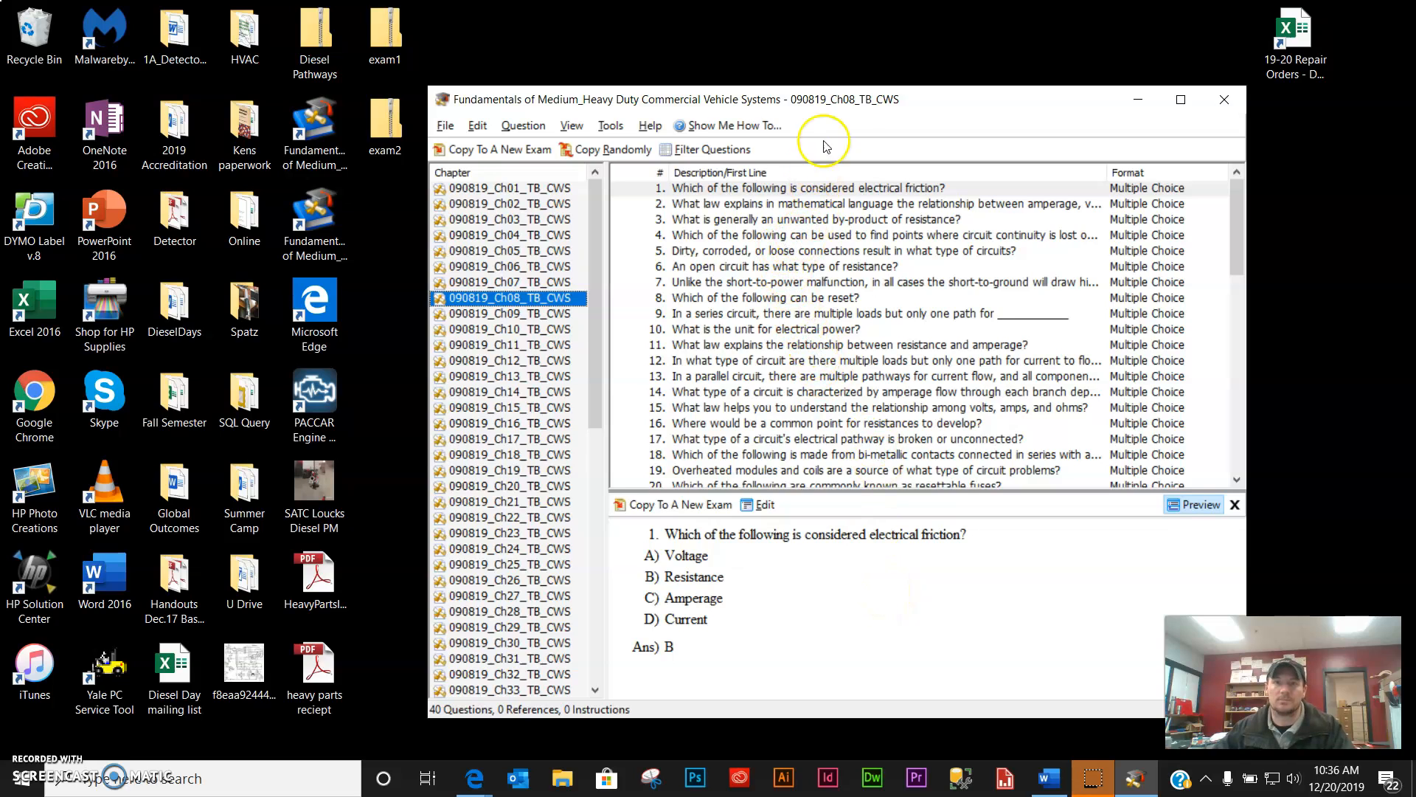
{"action": "left_click_drag", "start_coordinate": [881, 99], "coordinate": [579, 58]}
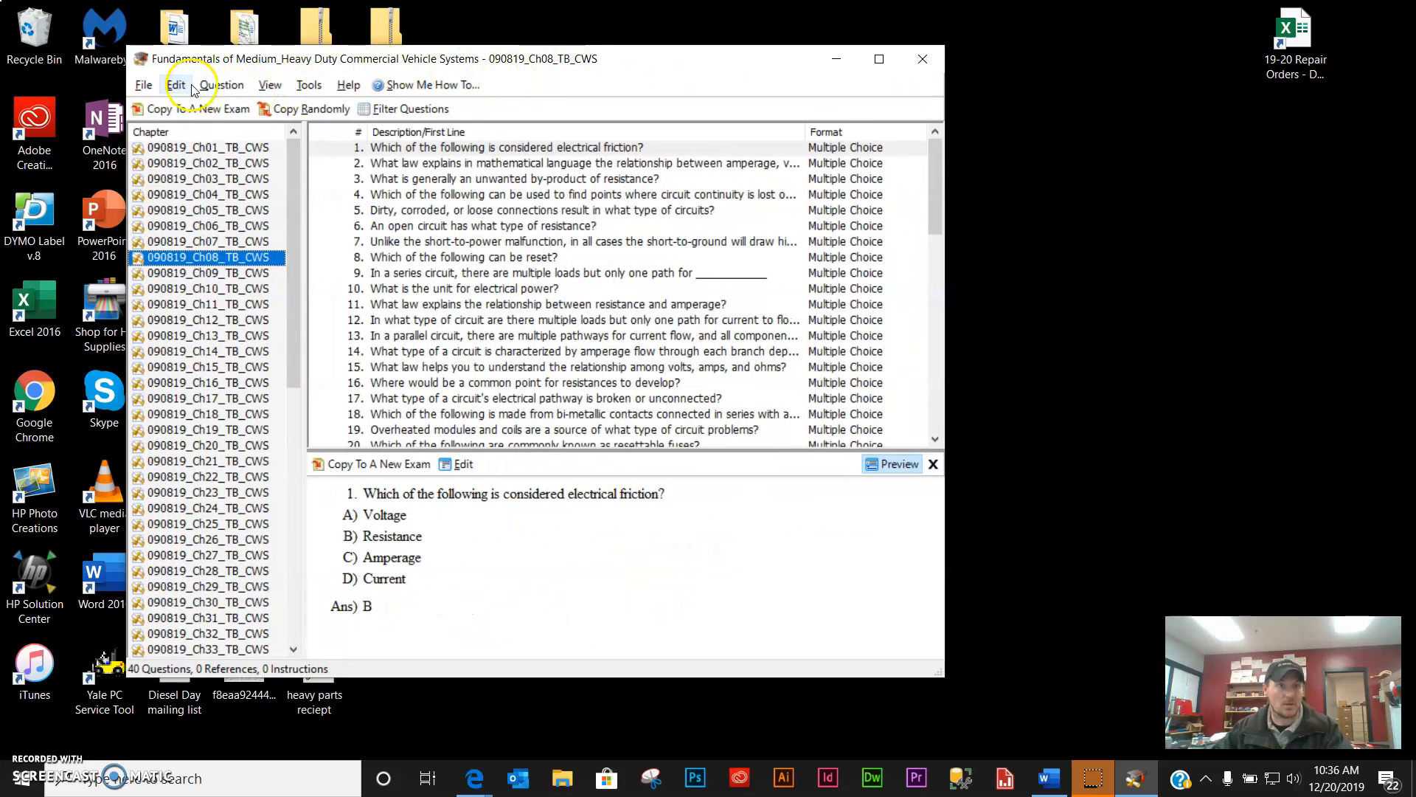
- Create the new exam Exam1 and copy bank questions 1–10 into it
{"action": "left_click", "coordinate": [145, 85]}
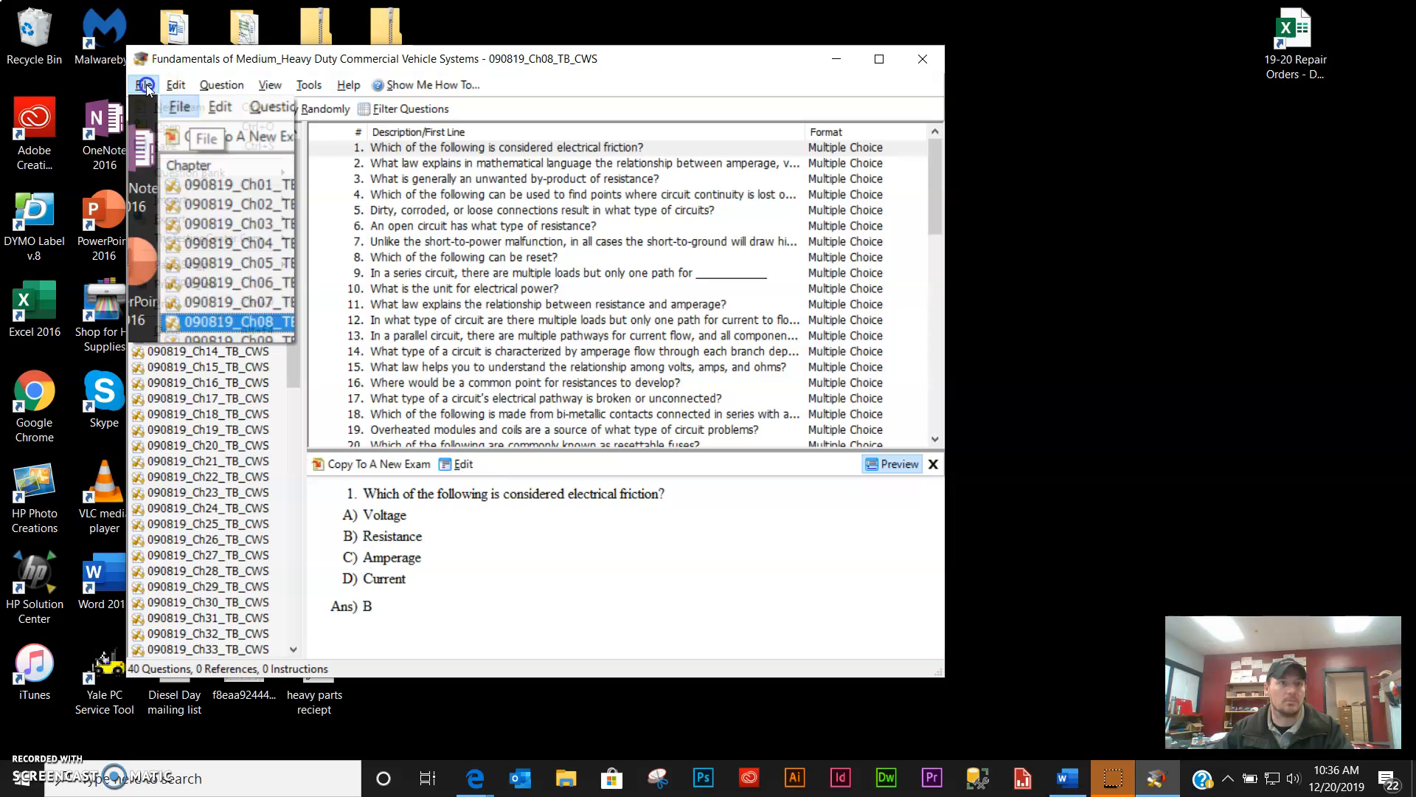
{"action": "left_click", "coordinate": [177, 109]}
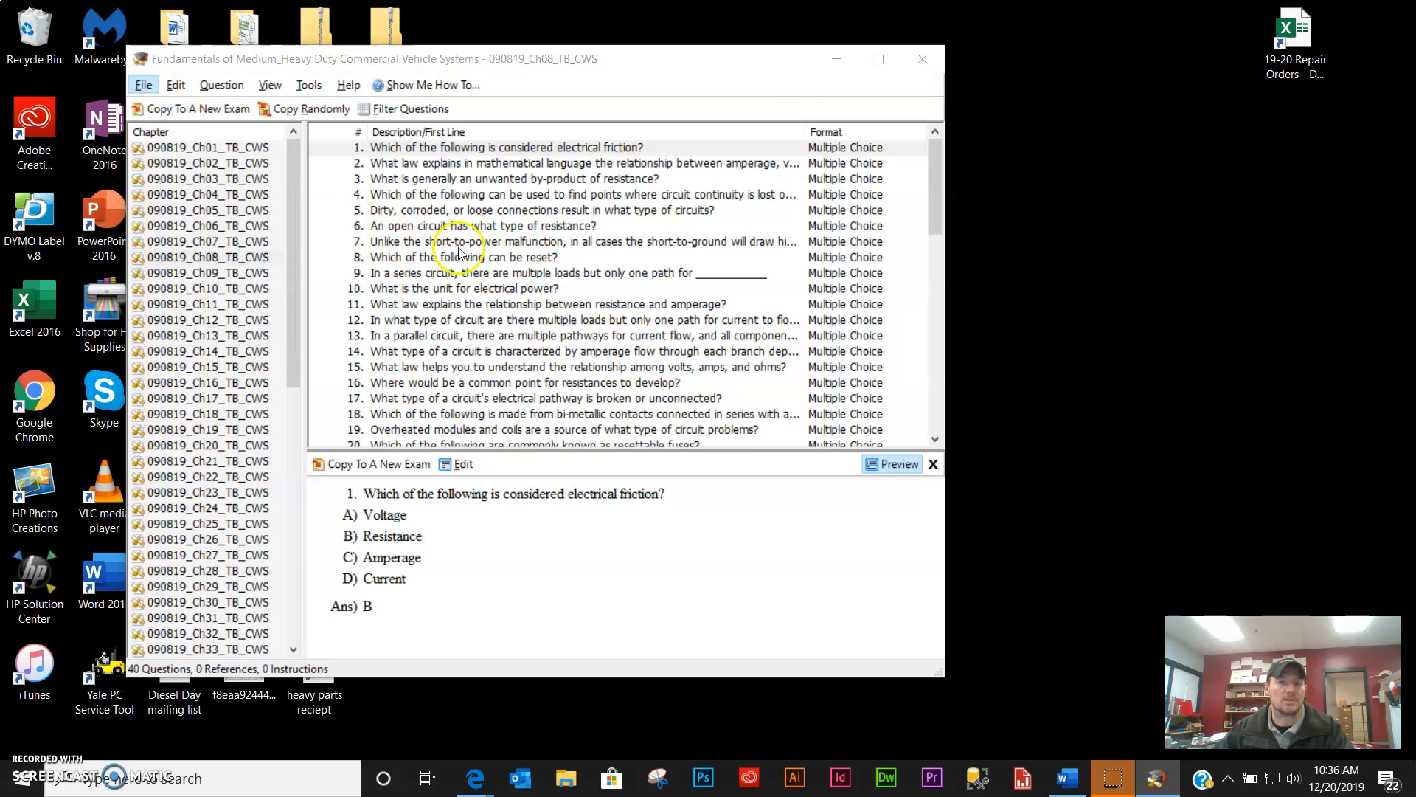
{"action": "left_click", "coordinate": [456, 149]}
{"action": "left_click", "coordinate": [443, 288], "text": "shift"}
{"action": "left_click_drag", "start_coordinate": [363, 193], "coordinate": [1068, 313]}
- Add questions 14–19 to Exam1 and minimize the question bank window
{"action": "left_click", "coordinate": [602, 356]}
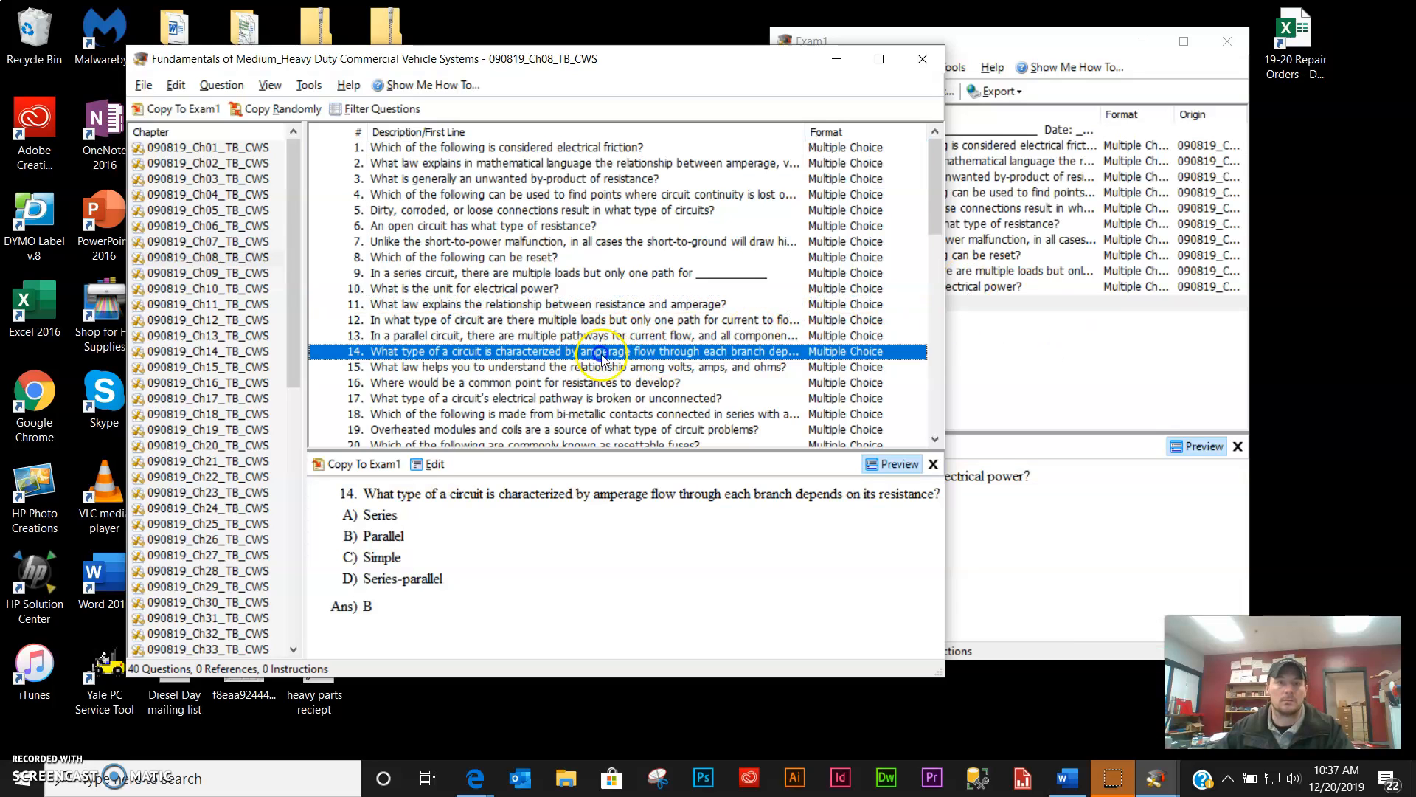
{"action": "left_click", "coordinate": [616, 429], "text": "shift"}
{"action": "left_click_drag", "start_coordinate": [472, 366], "coordinate": [1021, 379]}
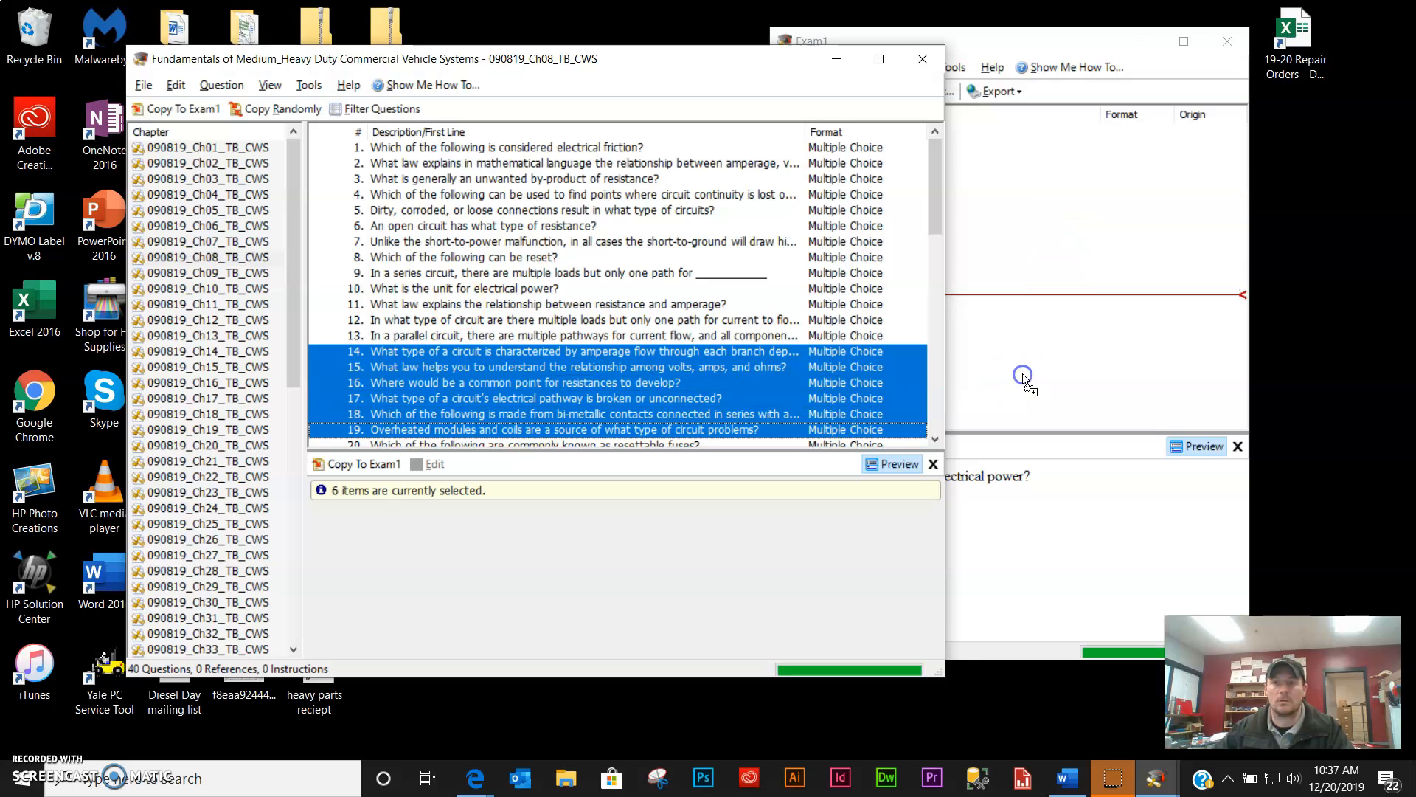
{"action": "left_click", "coordinate": [838, 60]}
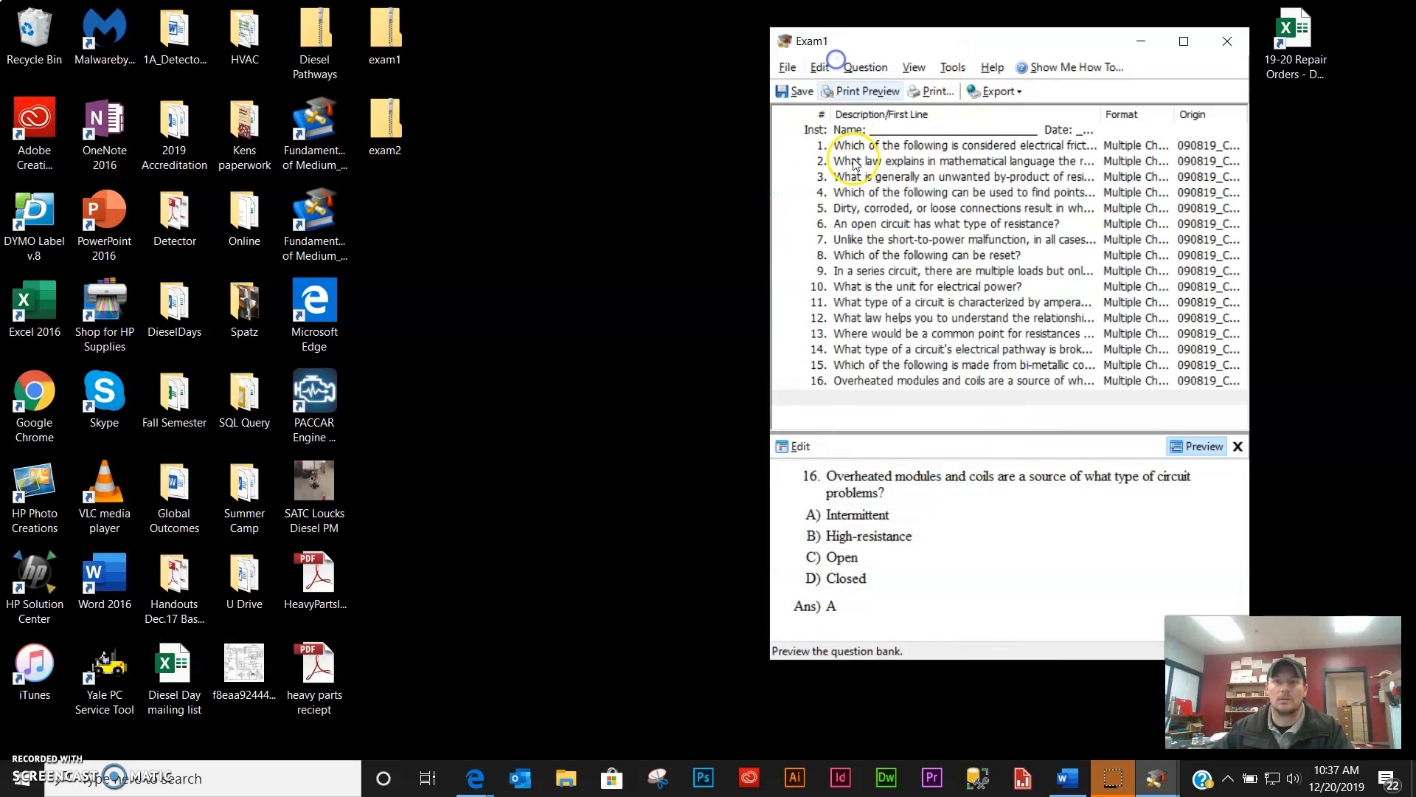
- Start an IMS QTI 1.2 export of Exam1, defaulting to exam1.zip on the Desktop
{"action": "left_click", "coordinate": [790, 68]}
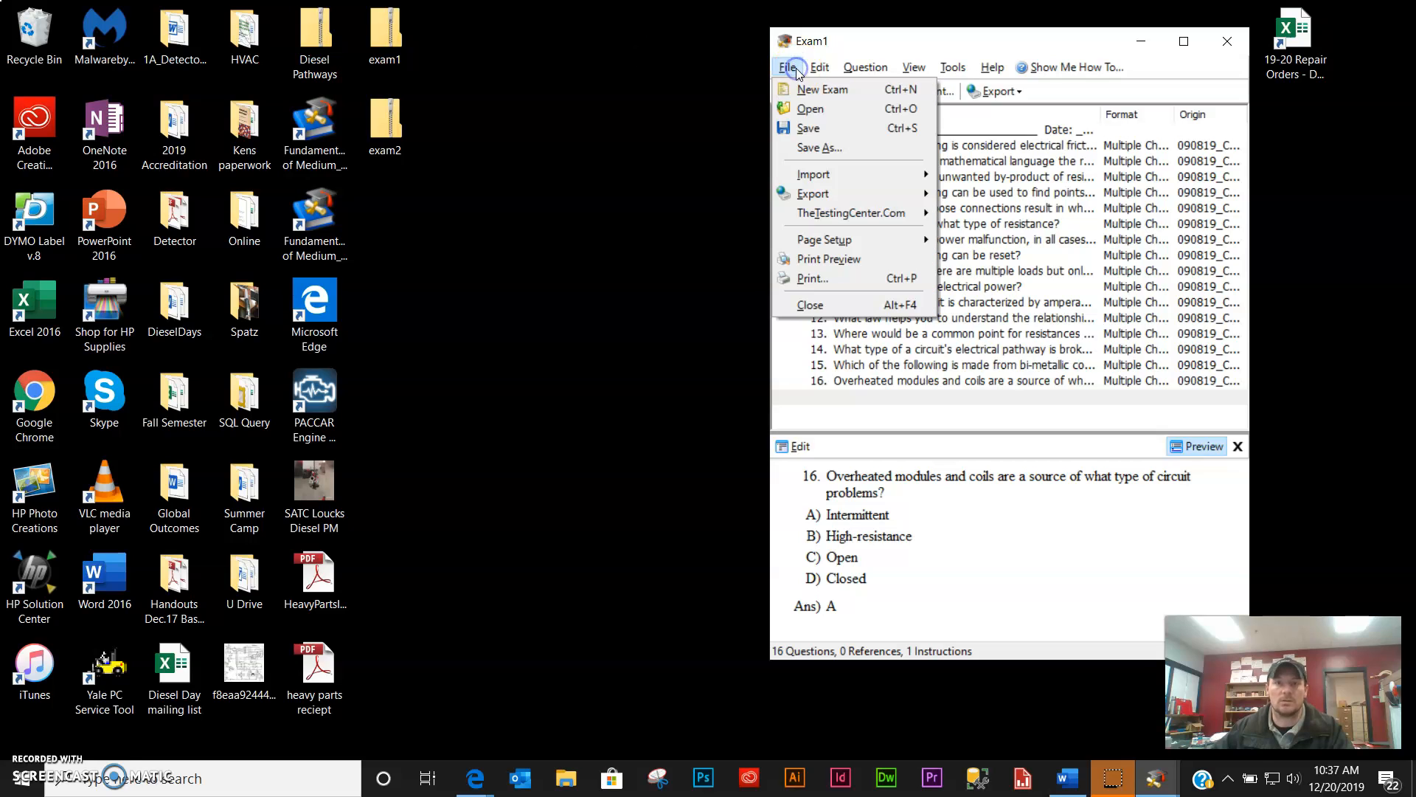
{"action": "mouse_move", "coordinate": [842, 195]}
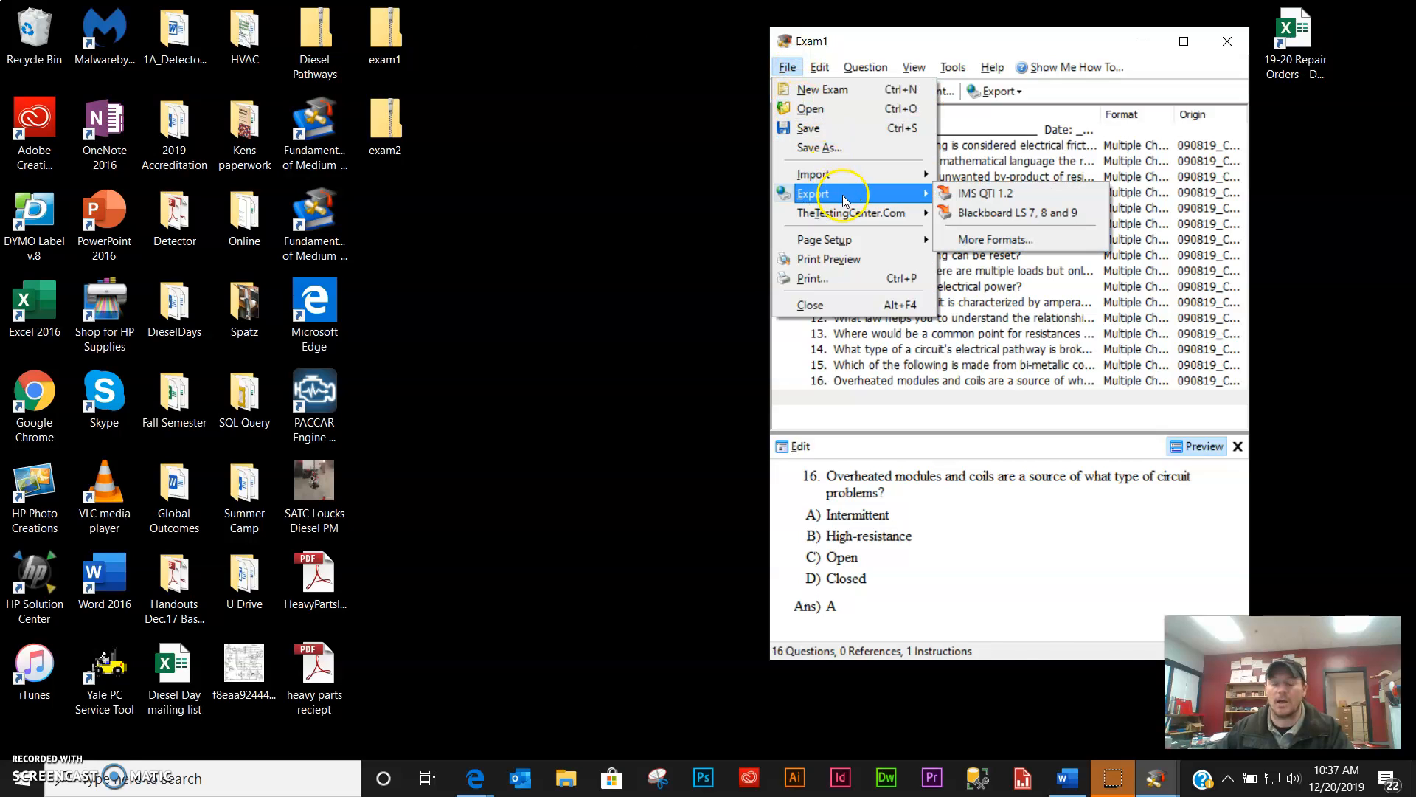
{"action": "left_click", "coordinate": [992, 194]}
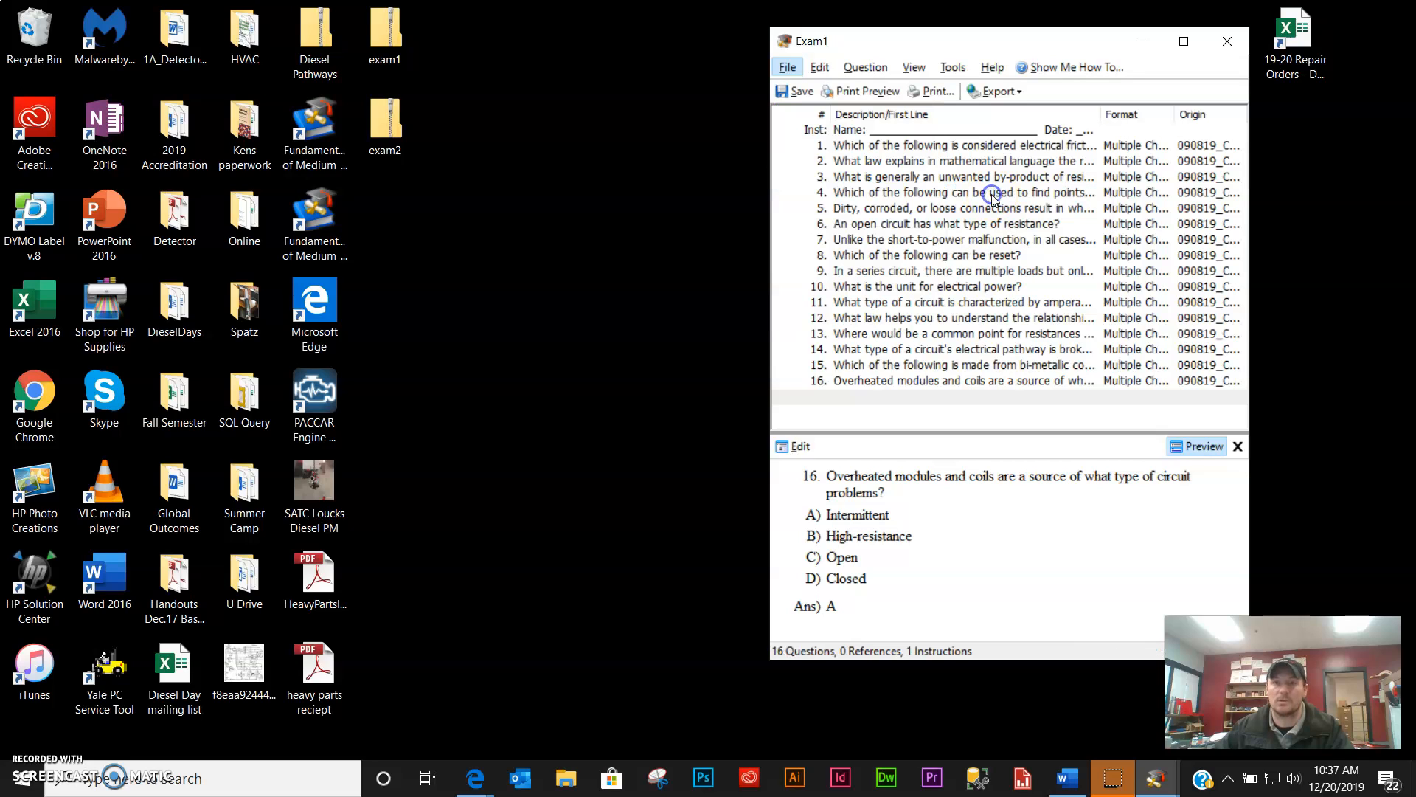
{"action": "left_click", "coordinate": [736, 263]}
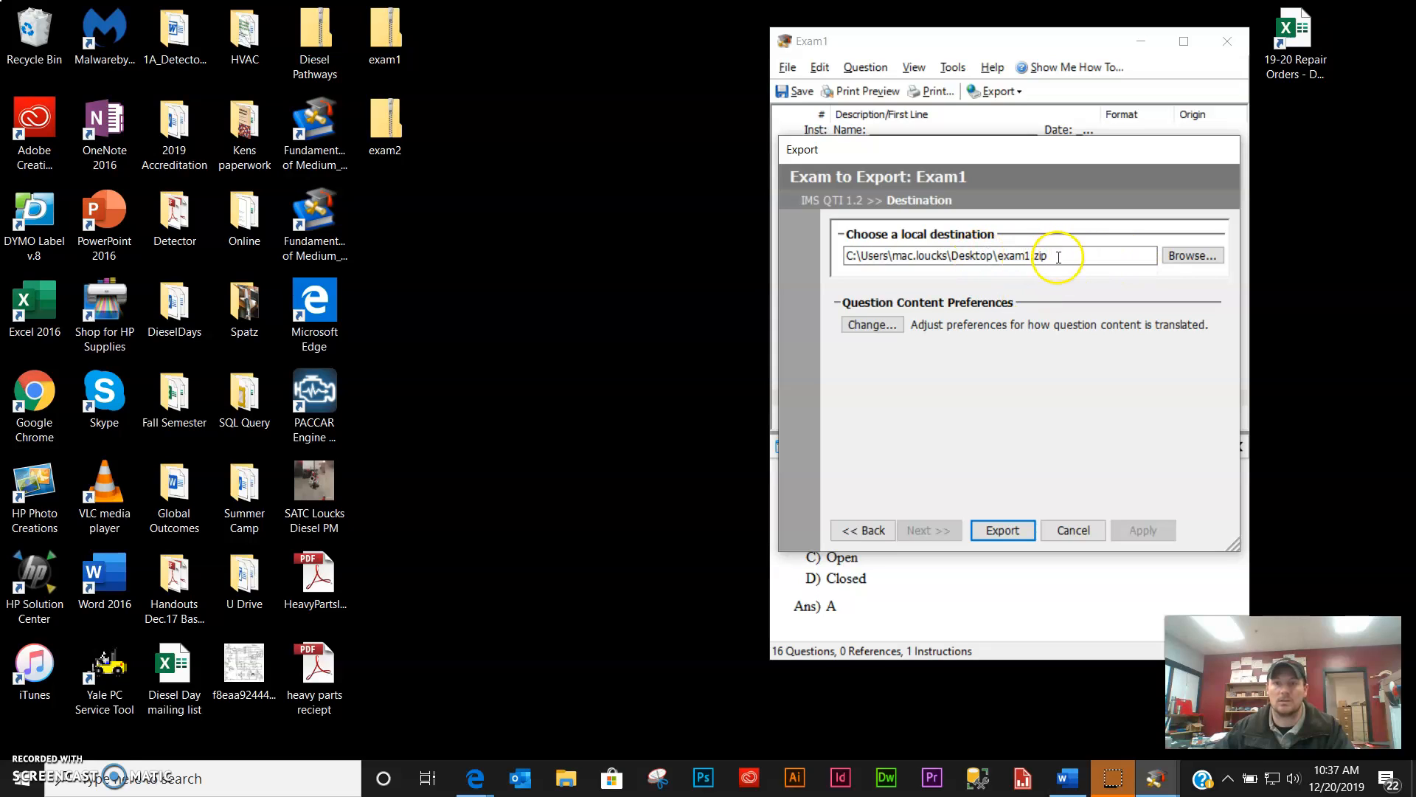
- Set the export destination to the Desktop as exam3, then export Exam1
{"action": "left_click", "coordinate": [1190, 256]}
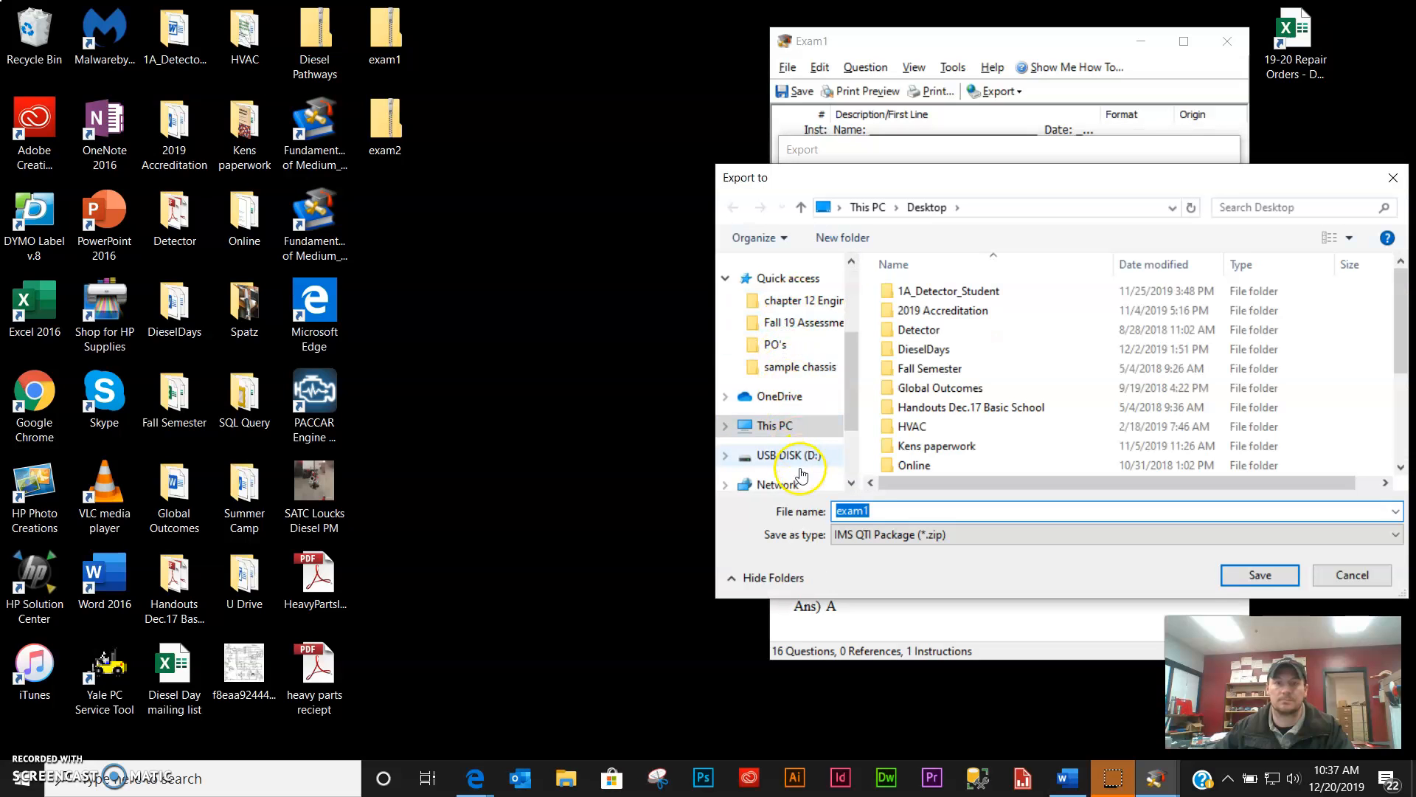
{"action": "left_click", "coordinate": [816, 318]}
{"action": "left_click", "coordinate": [915, 511]}
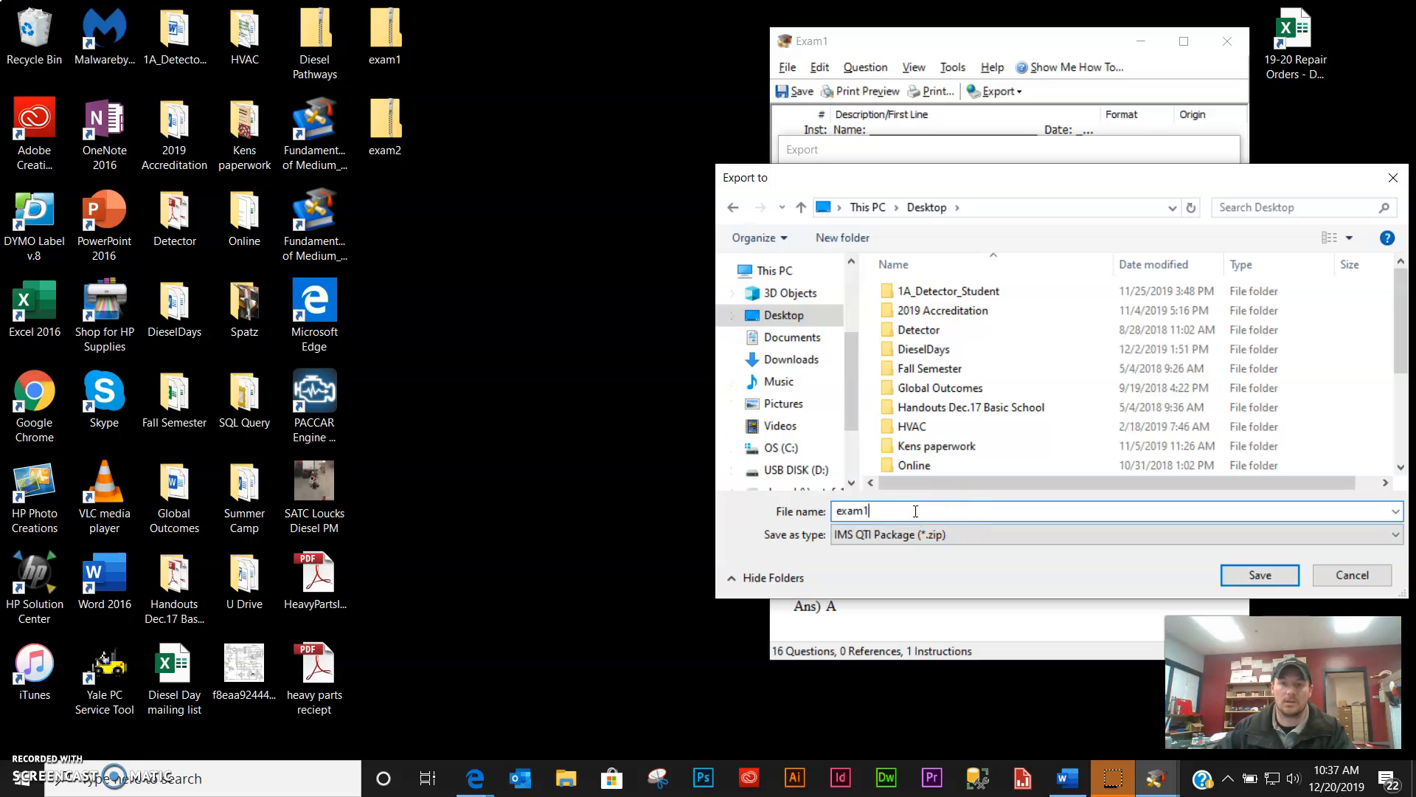
{"action": "key", "text": "BackSpace"}
{"action": "type", "text": "3"}
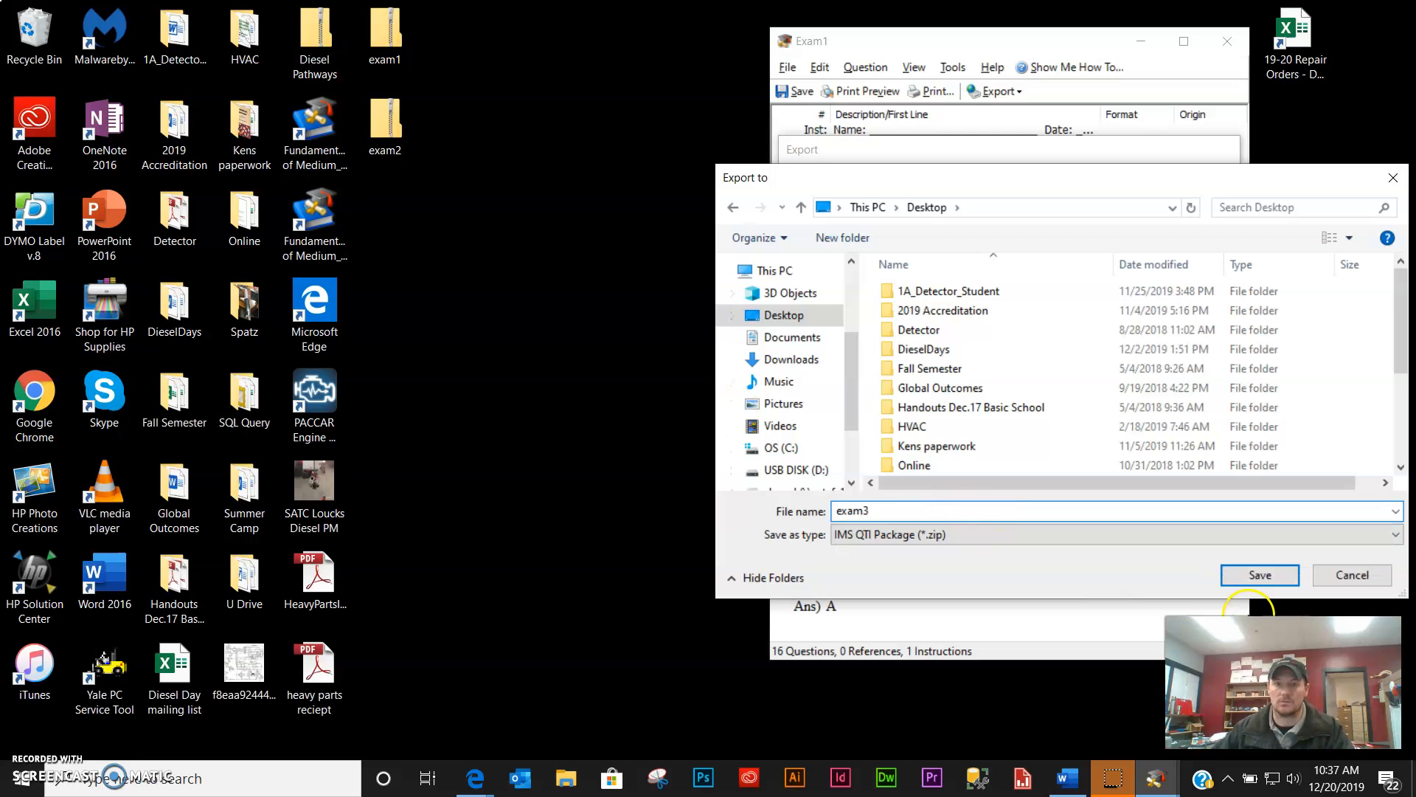
{"action": "left_click", "coordinate": [1274, 580]}
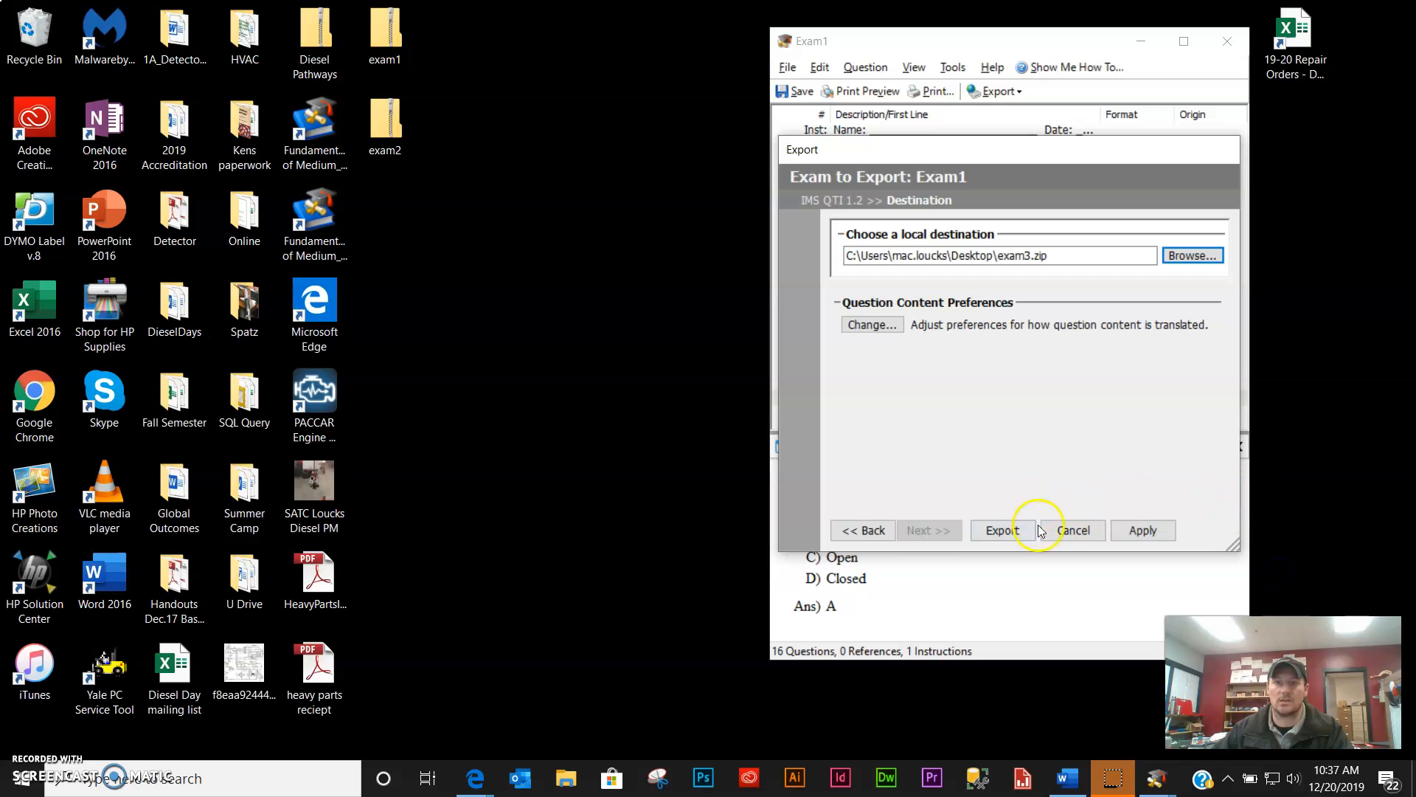
{"action": "left_click", "coordinate": [1016, 531]}
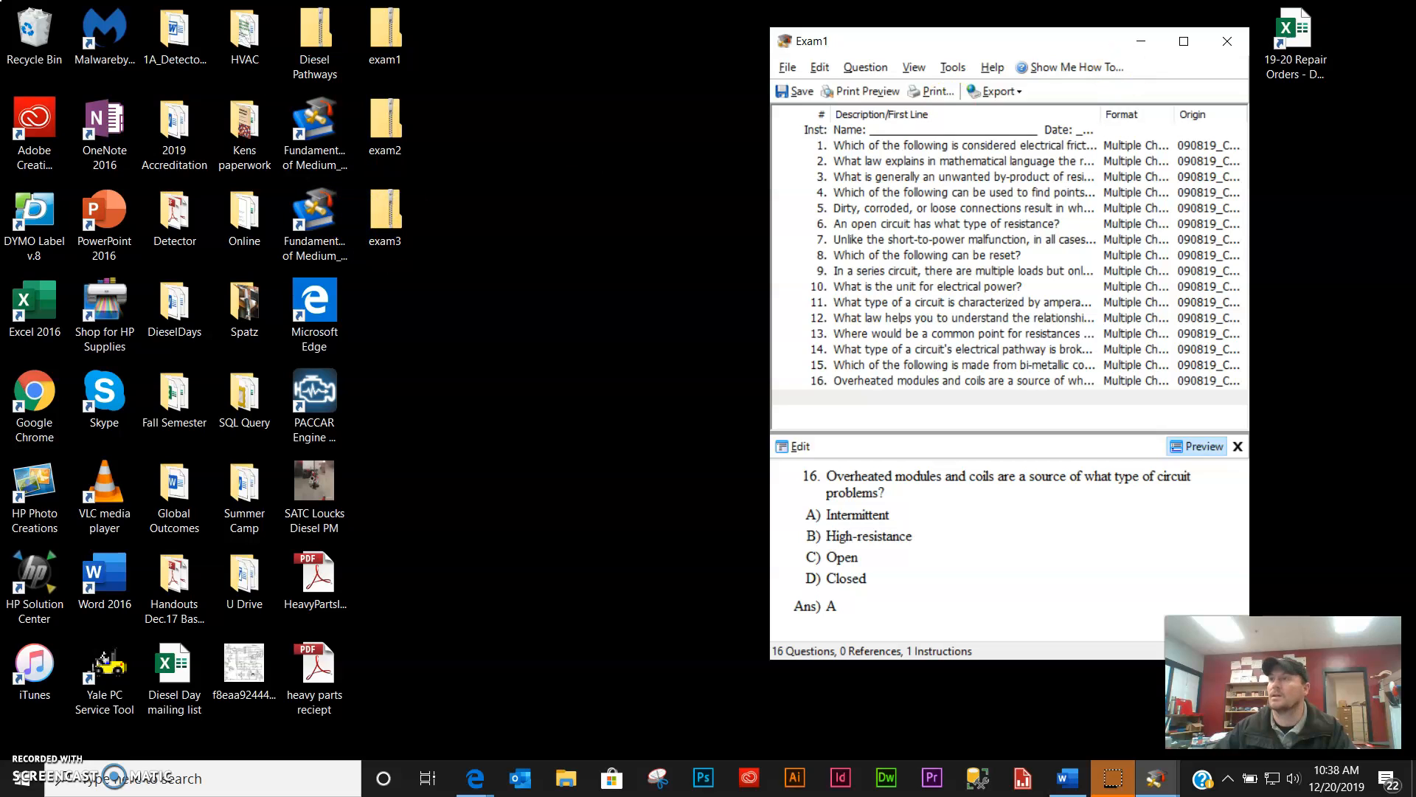
- Maximize Edge and go to the Diesel course's Settings > Import Course Content
{"action": "left_click_drag", "start_coordinate": [1415, 92], "coordinate": [624, 45]}
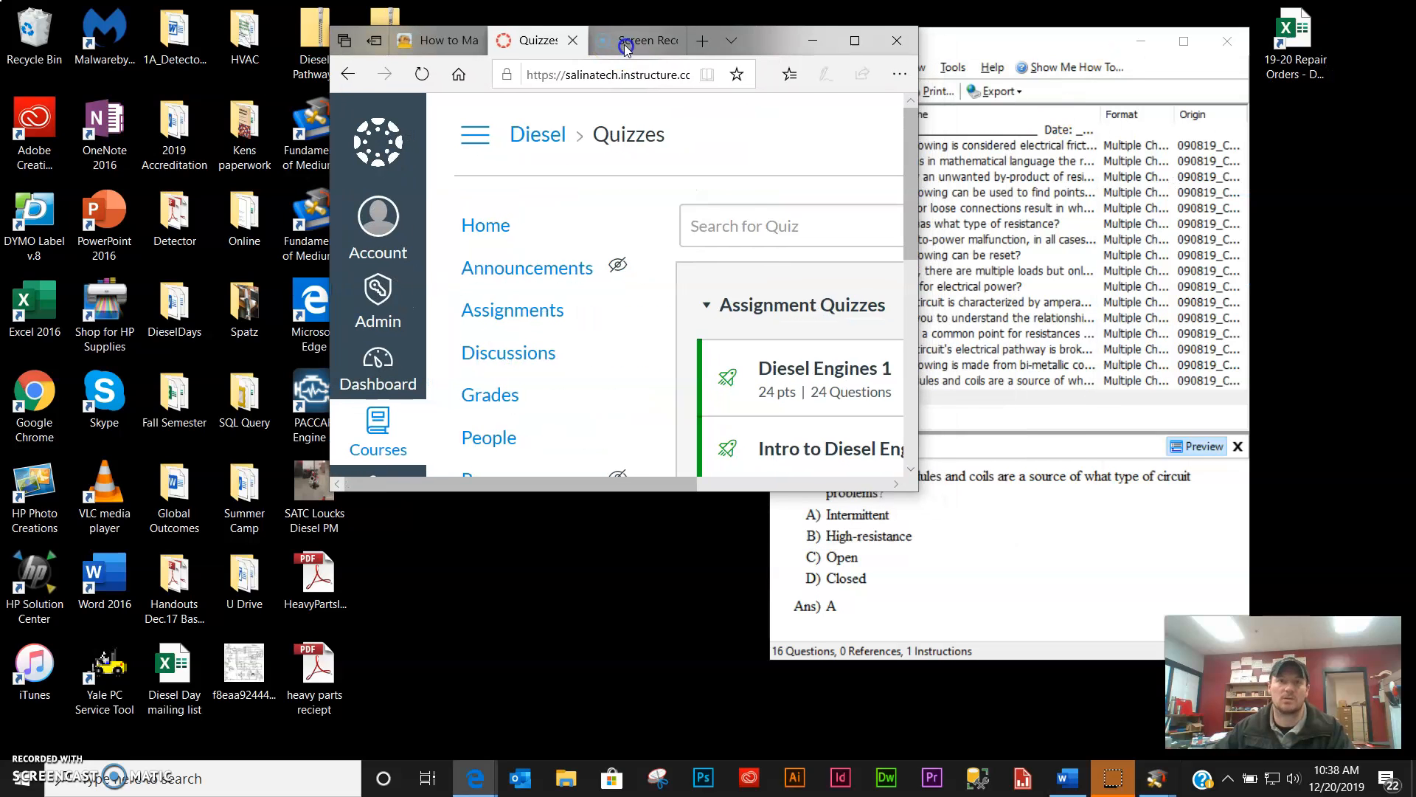
{"action": "left_click", "coordinate": [853, 41]}
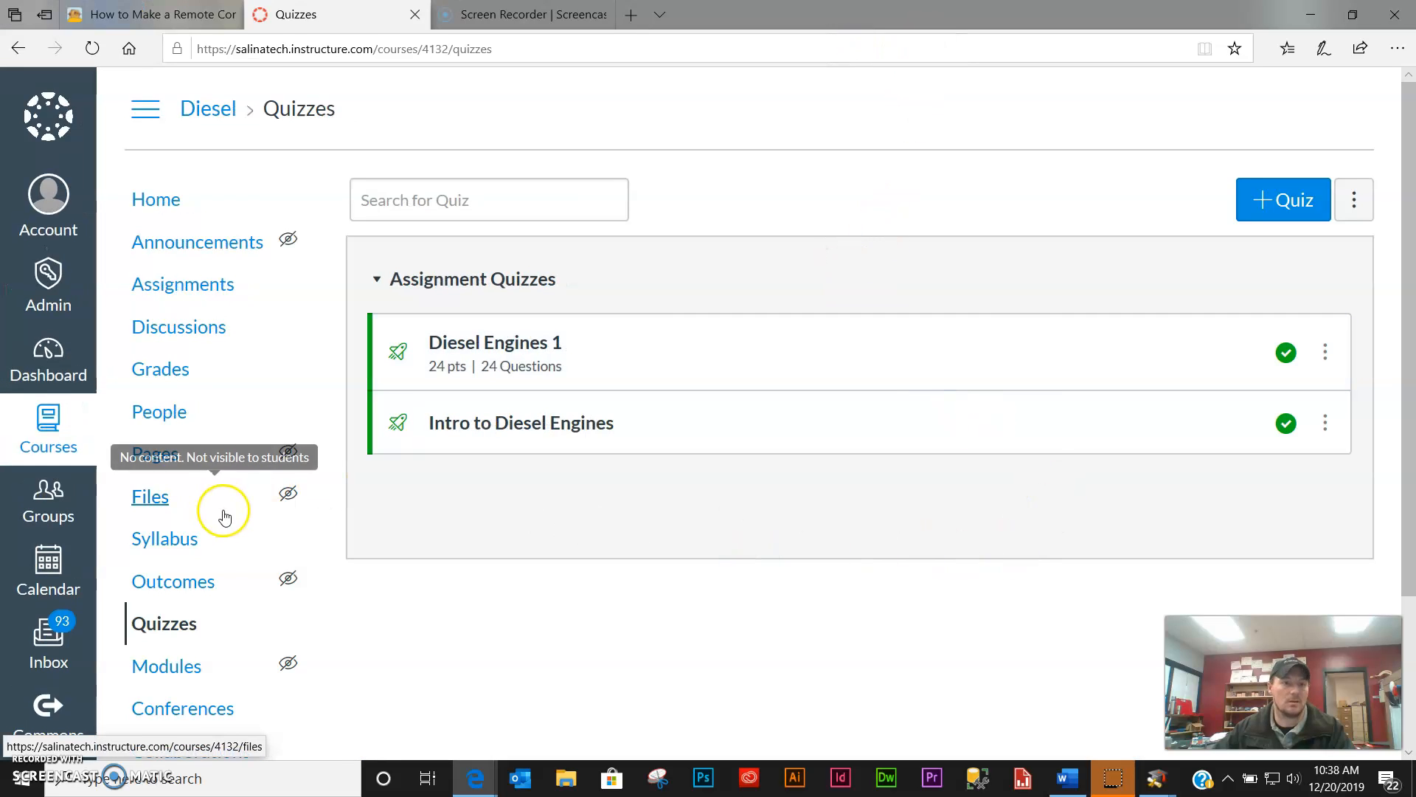
{"action": "scroll", "coordinate": [224, 524], "scroll_direction": "down", "scroll_amount": 3}
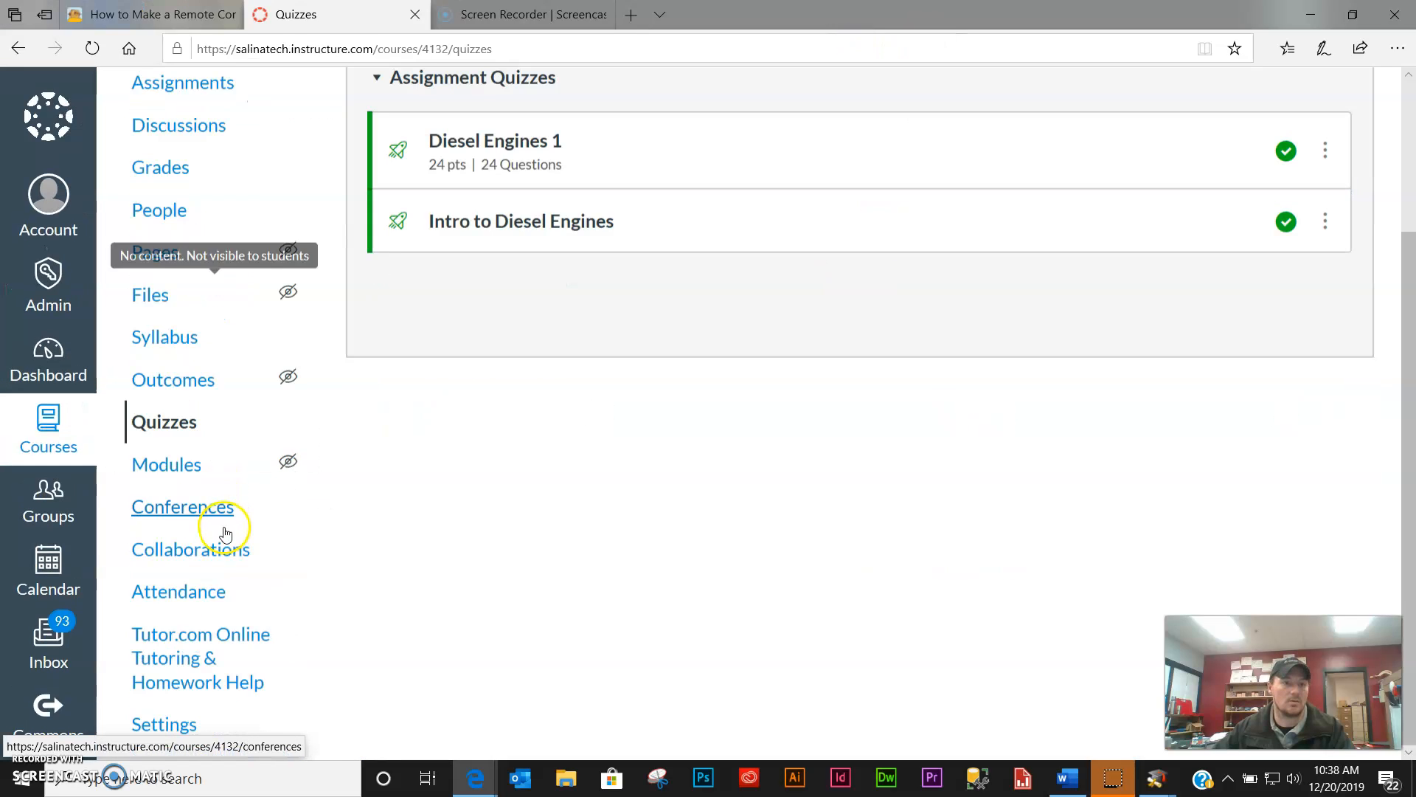
{"action": "left_click", "coordinate": [159, 728]}
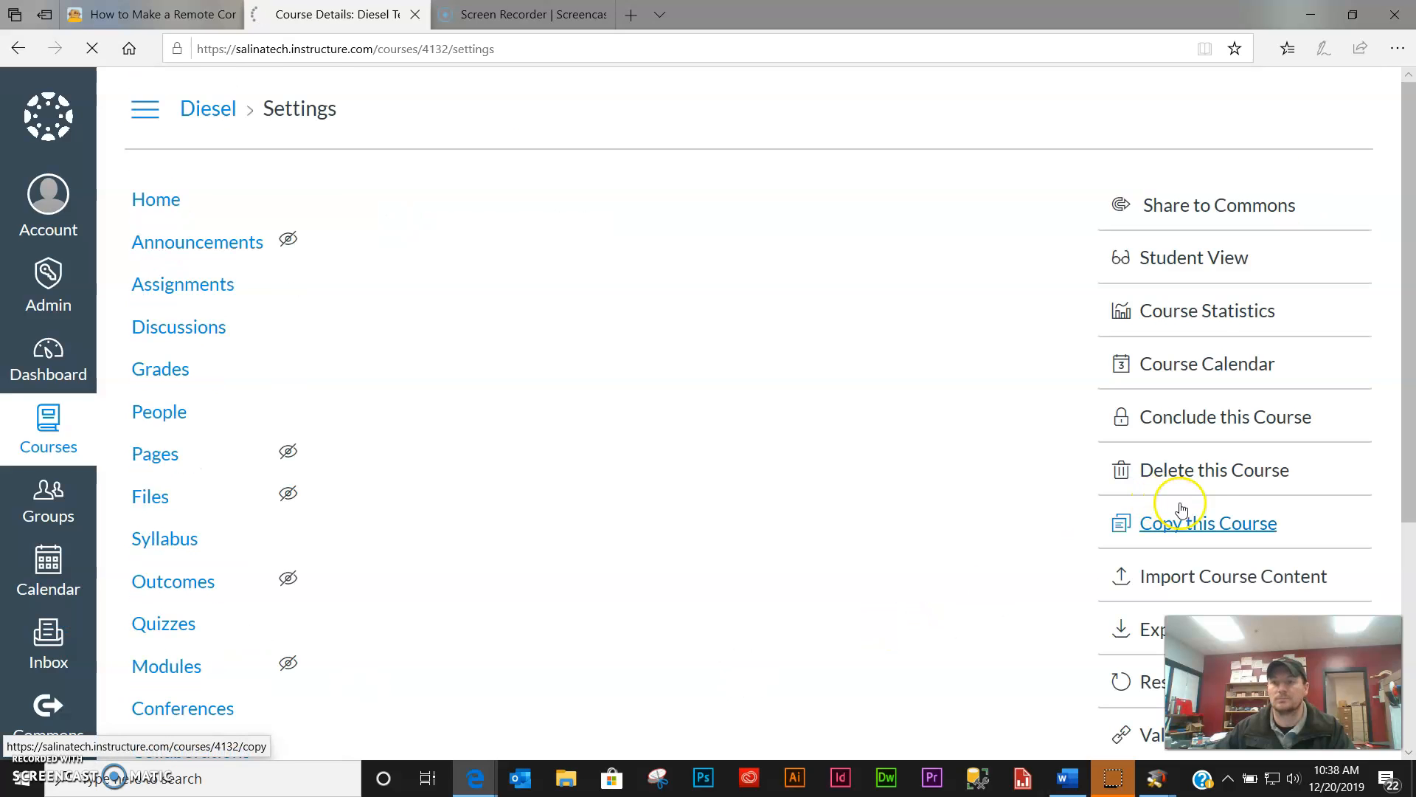
{"action": "scroll", "coordinate": [1055, 506], "scroll_direction": "down", "scroll_amount": 4}
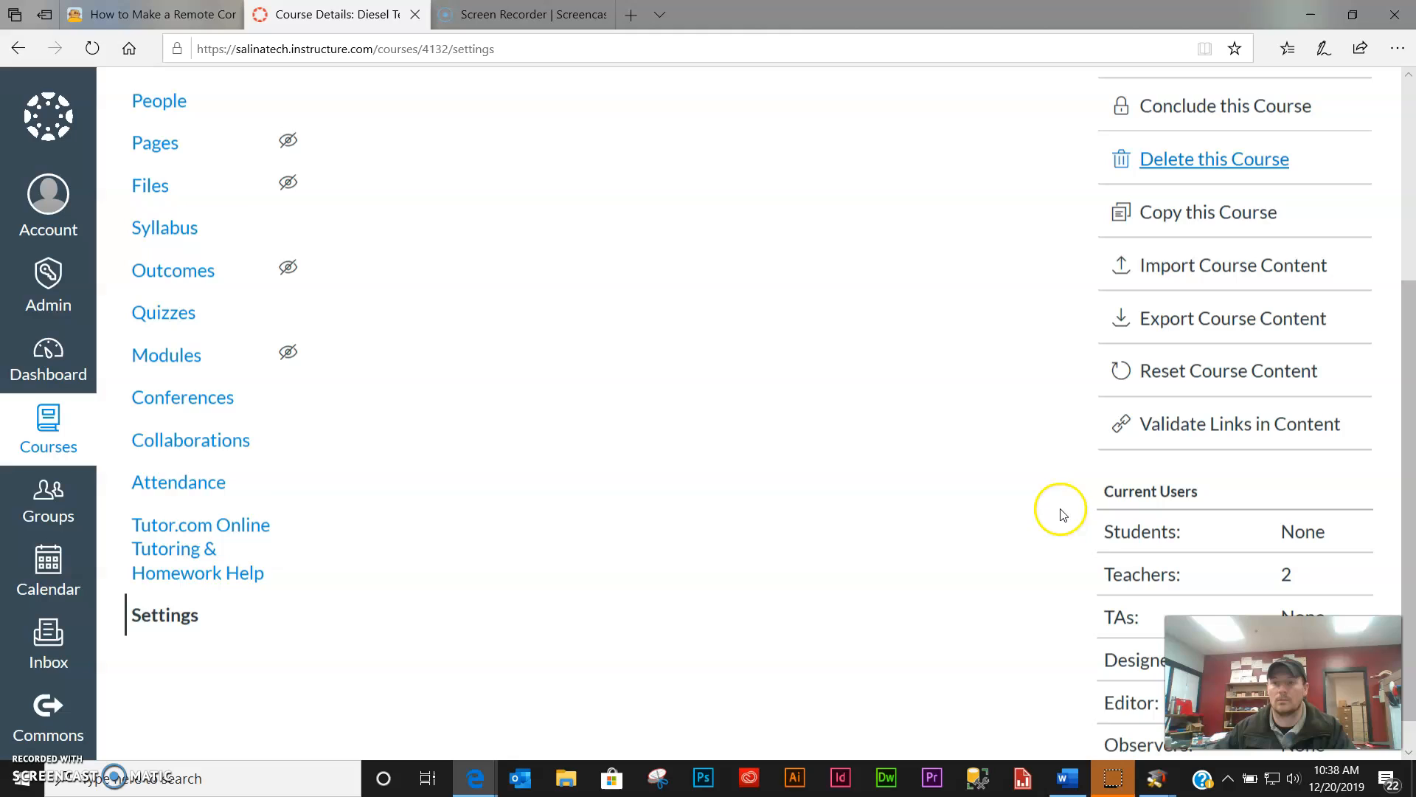
{"action": "left_click", "coordinate": [1225, 275]}
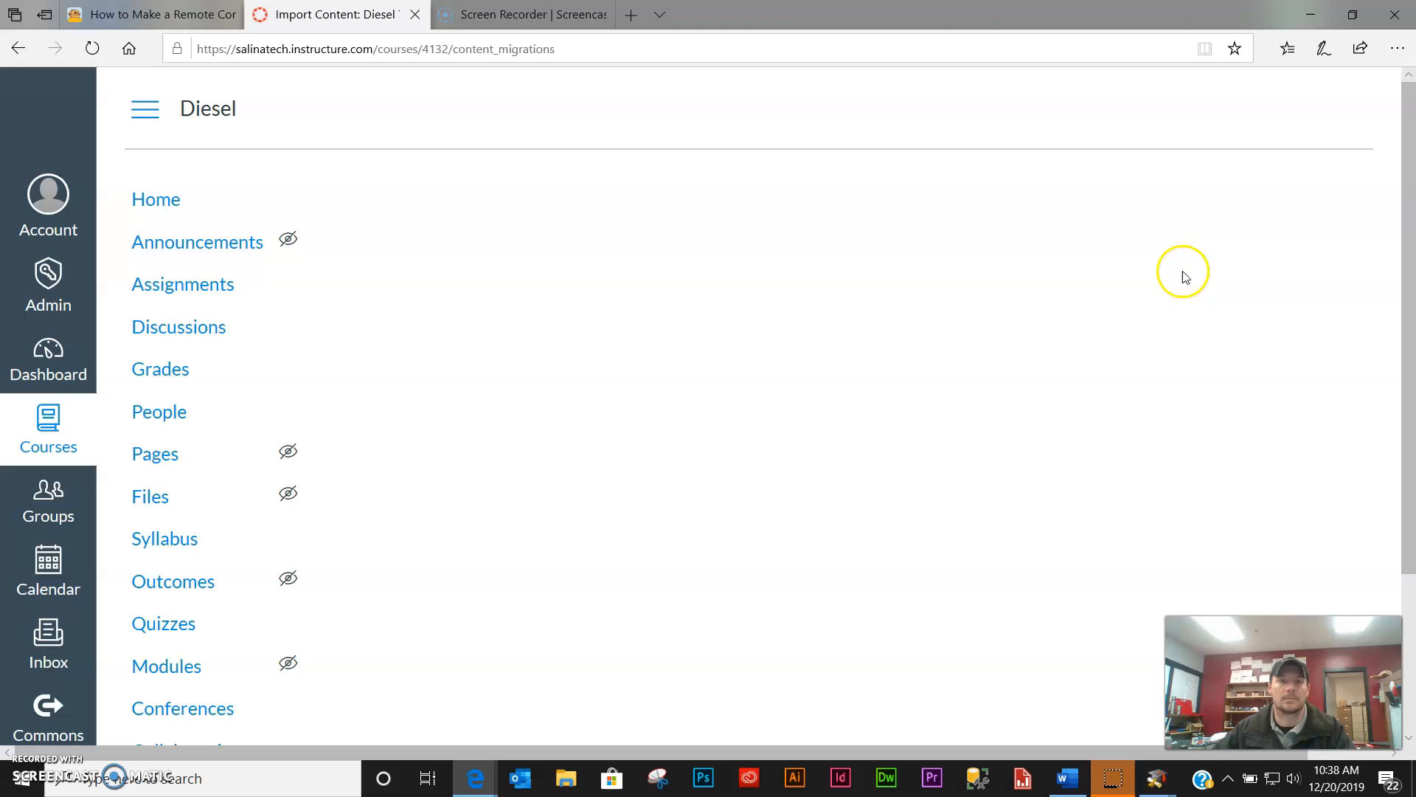
- Choose QTI .zip file as the content type and select exam3 from the Desktop
{"action": "left_click", "coordinate": [850, 259]}
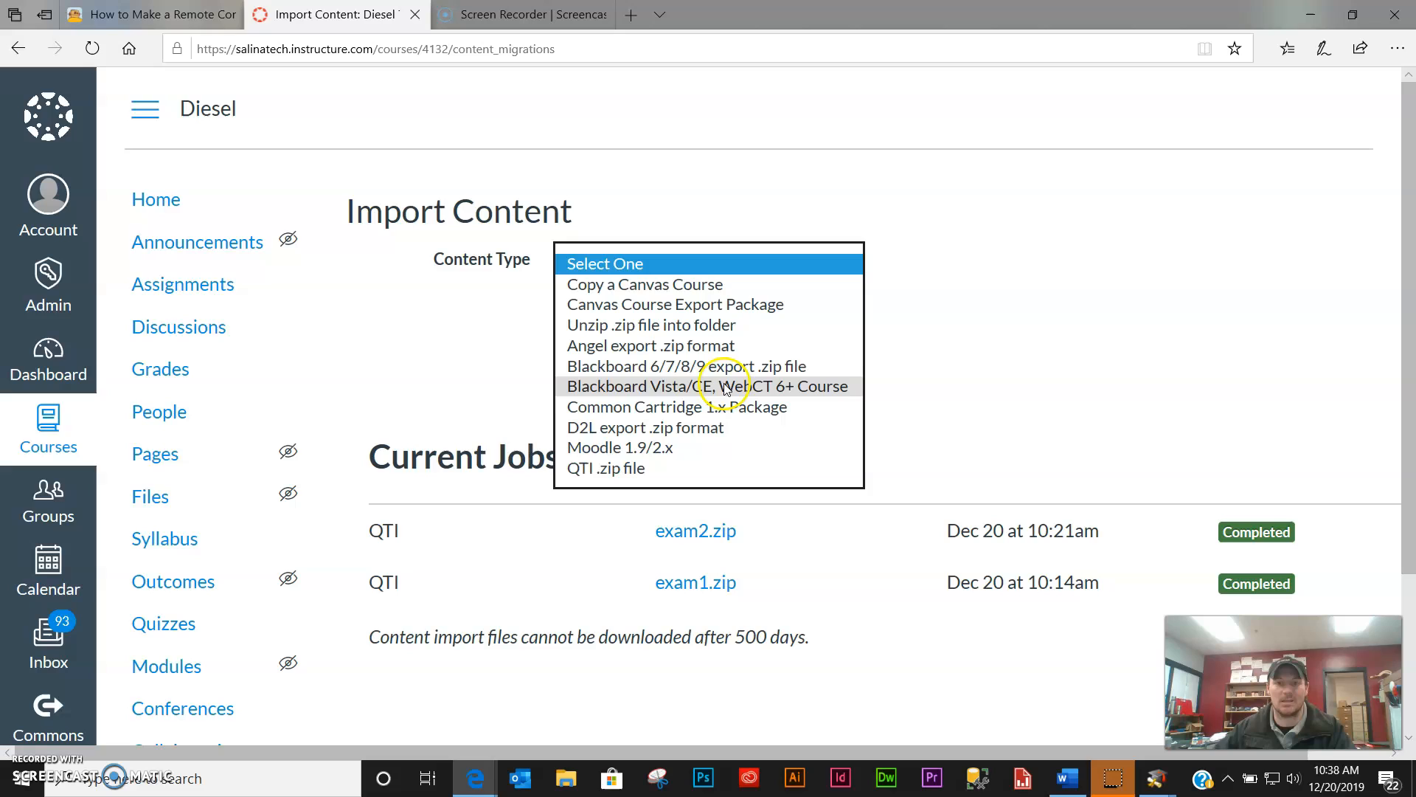
{"action": "left_click", "coordinate": [682, 469]}
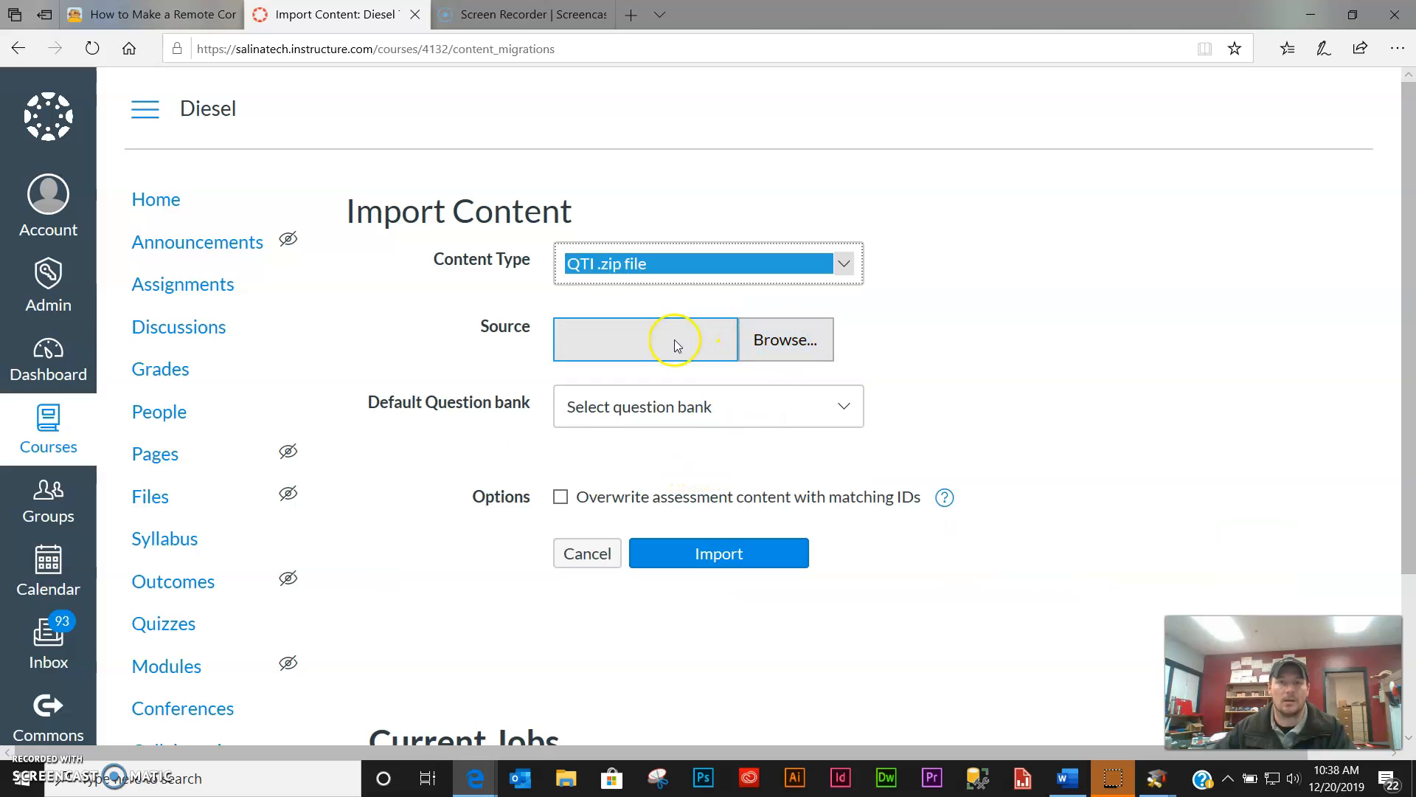
{"action": "left_click", "coordinate": [788, 349]}
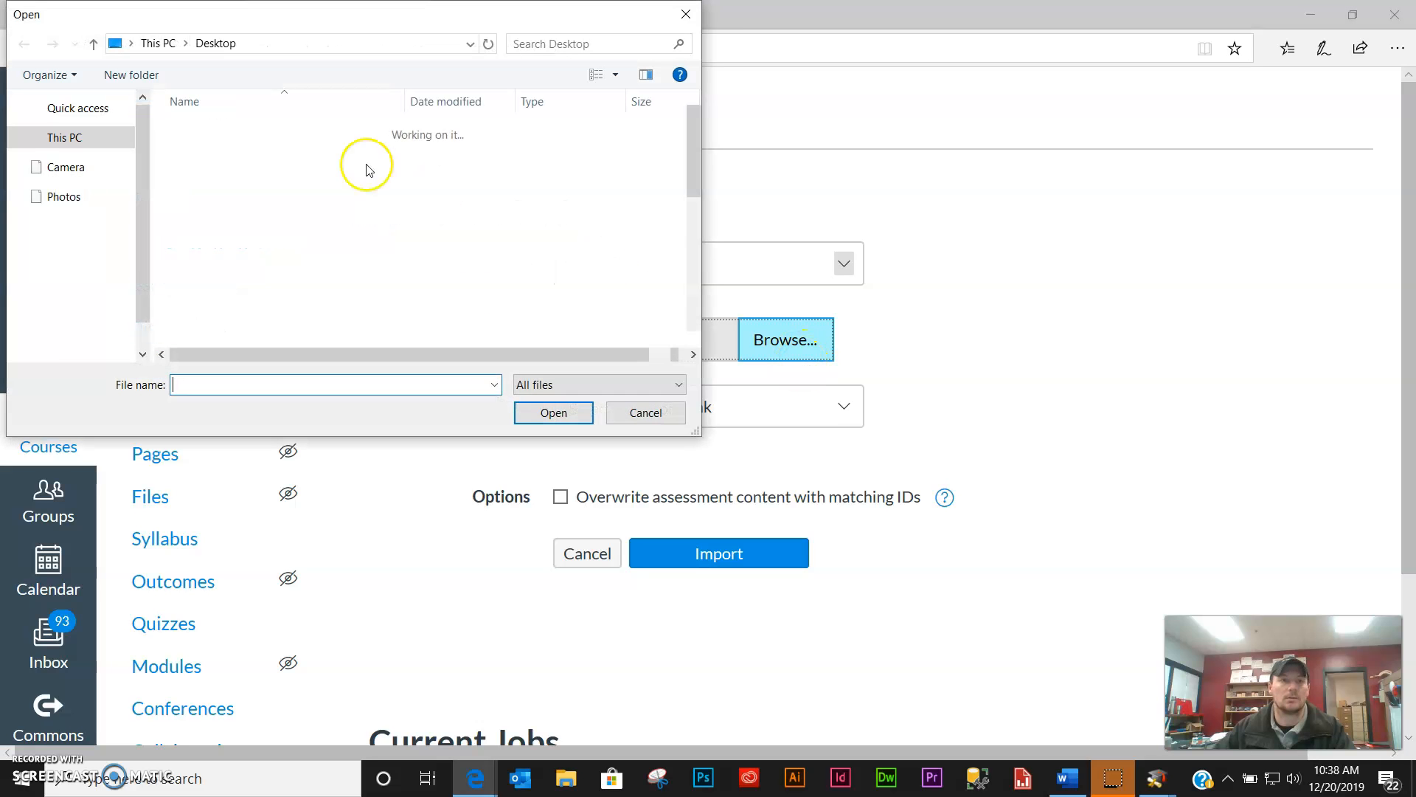
{"action": "left_click", "coordinate": [81, 172]}
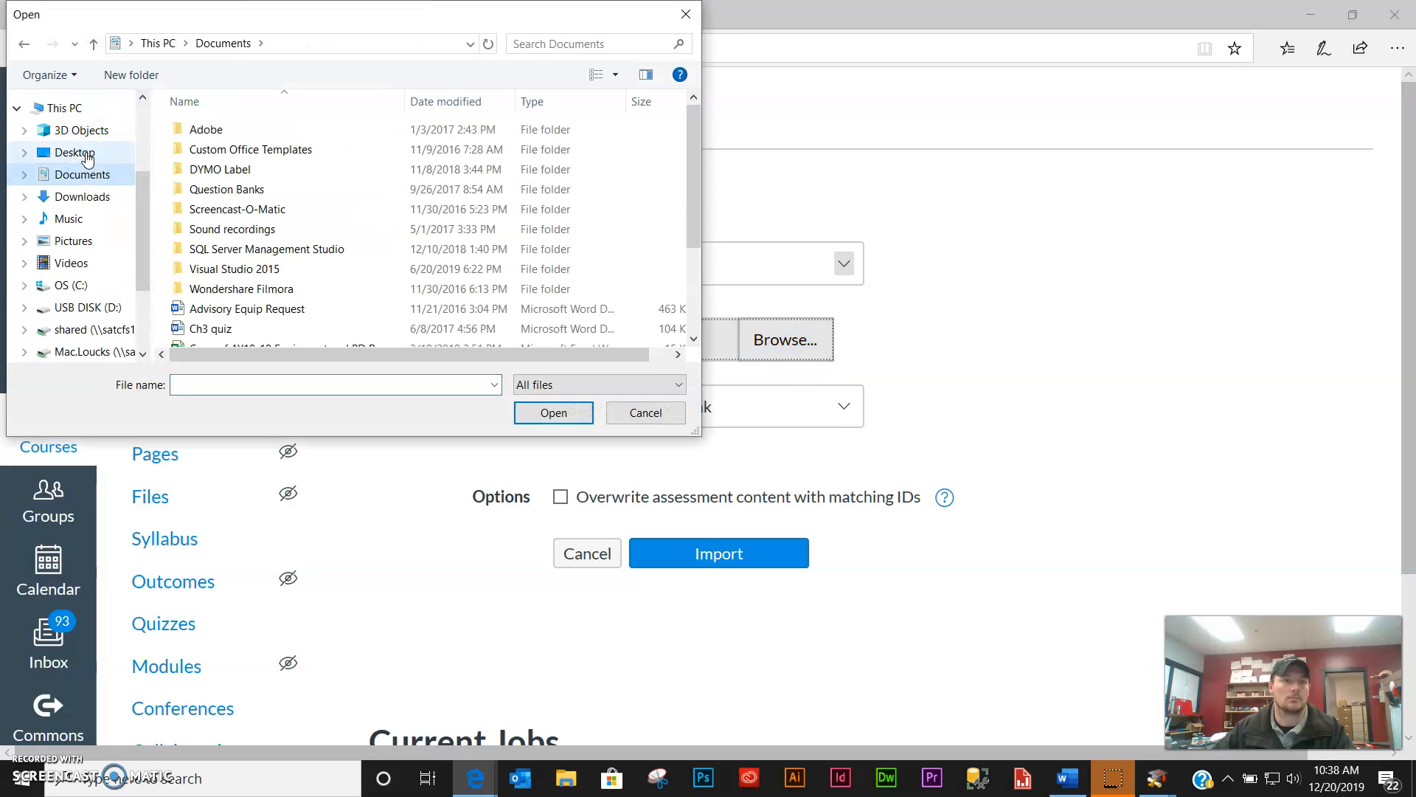
{"action": "left_click", "coordinate": [80, 153]}
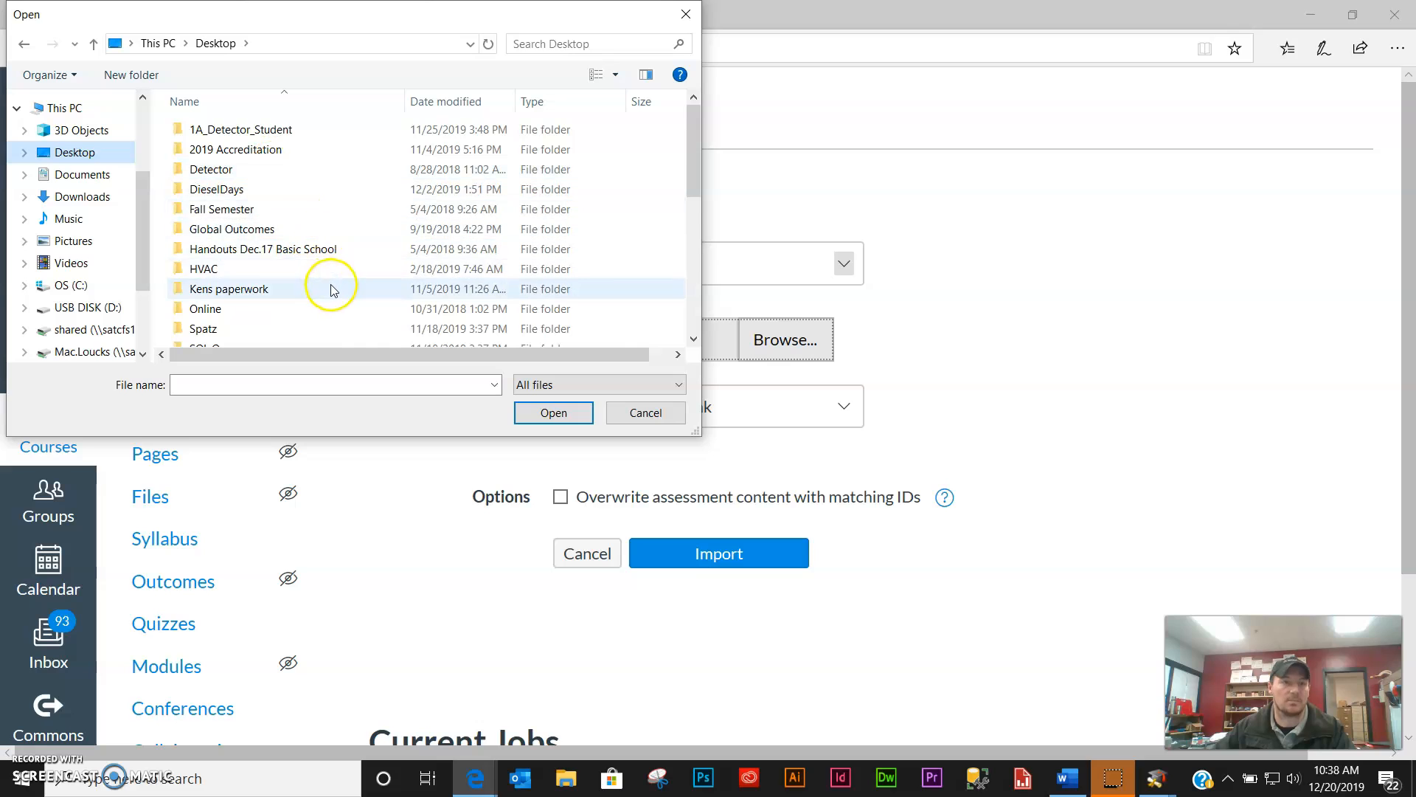
{"action": "scroll", "coordinate": [326, 285], "scroll_direction": "down", "scroll_amount": 4}
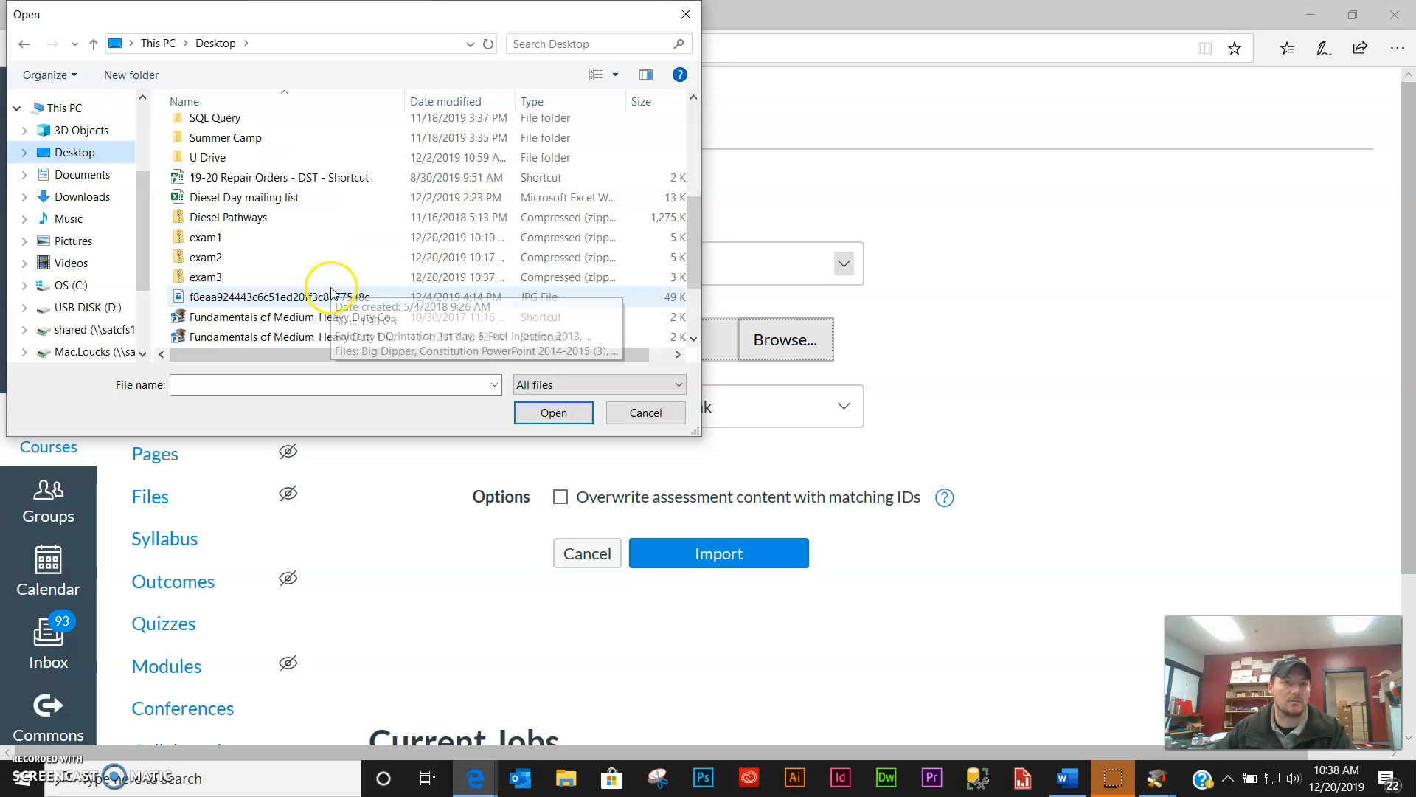
{"action": "left_click", "coordinate": [227, 277]}
{"action": "left_click", "coordinate": [553, 410]}
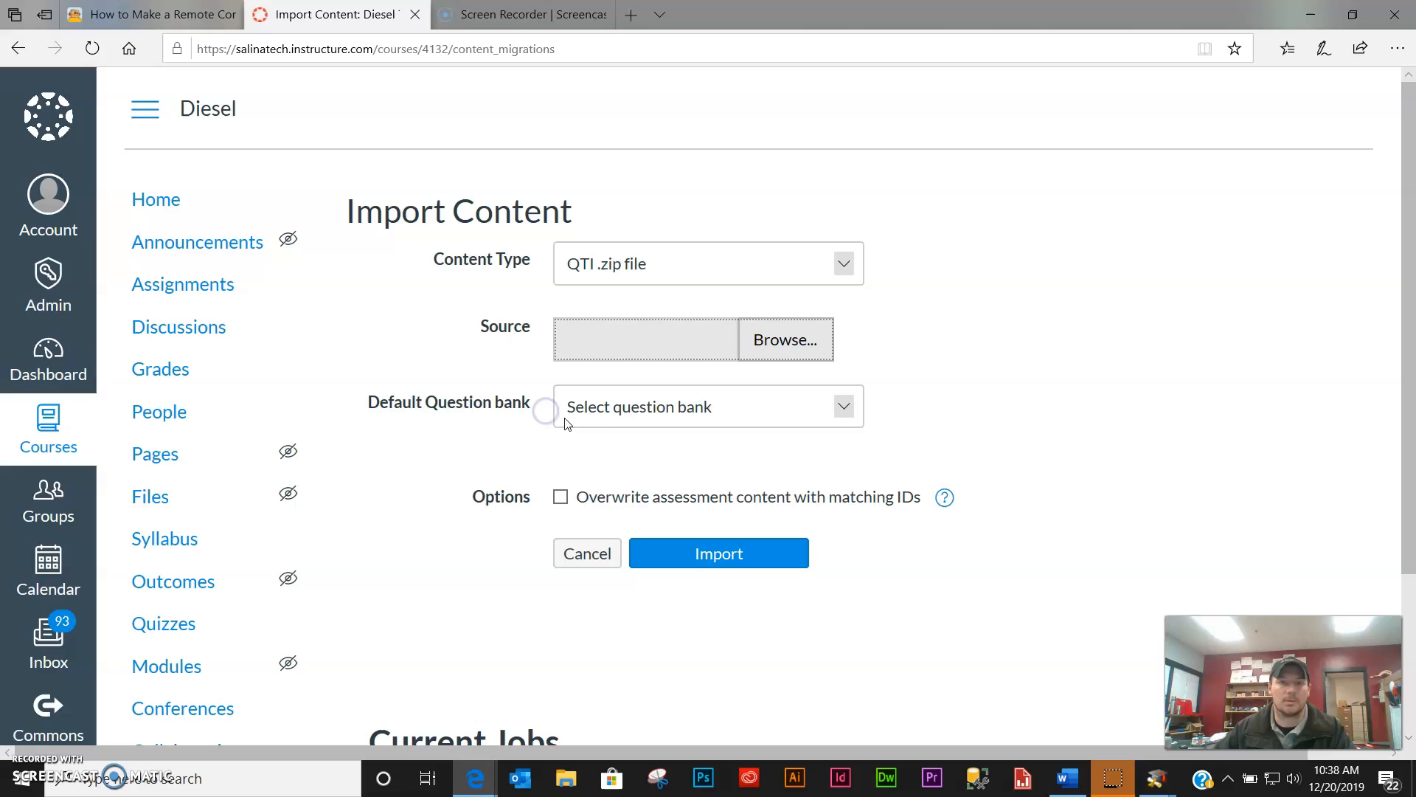
- Set the default question bank to a newly created bank, enter its name, and import
{"action": "left_click", "coordinate": [845, 410]}
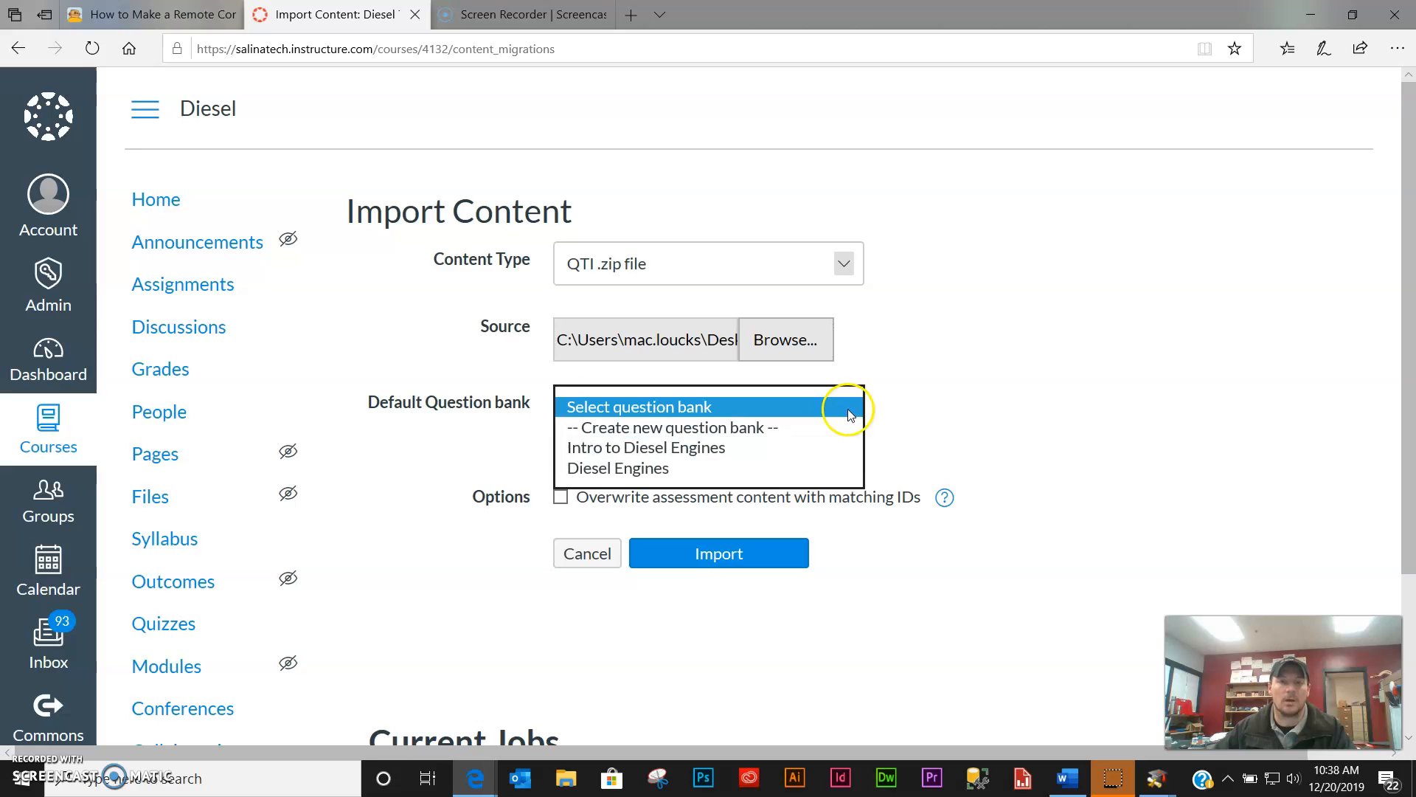
{"action": "left_click", "coordinate": [714, 432]}
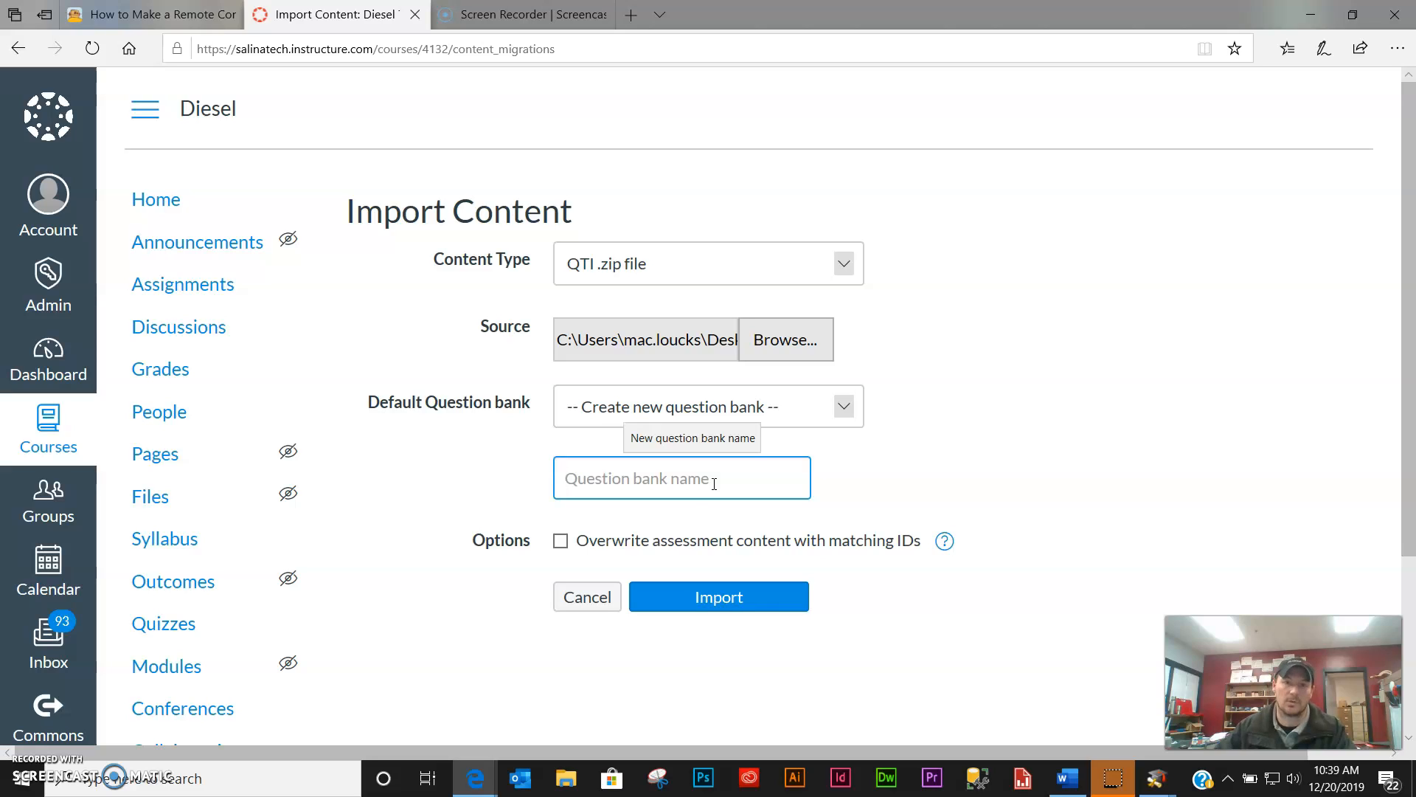
{"action": "left_click", "coordinate": [711, 486]}
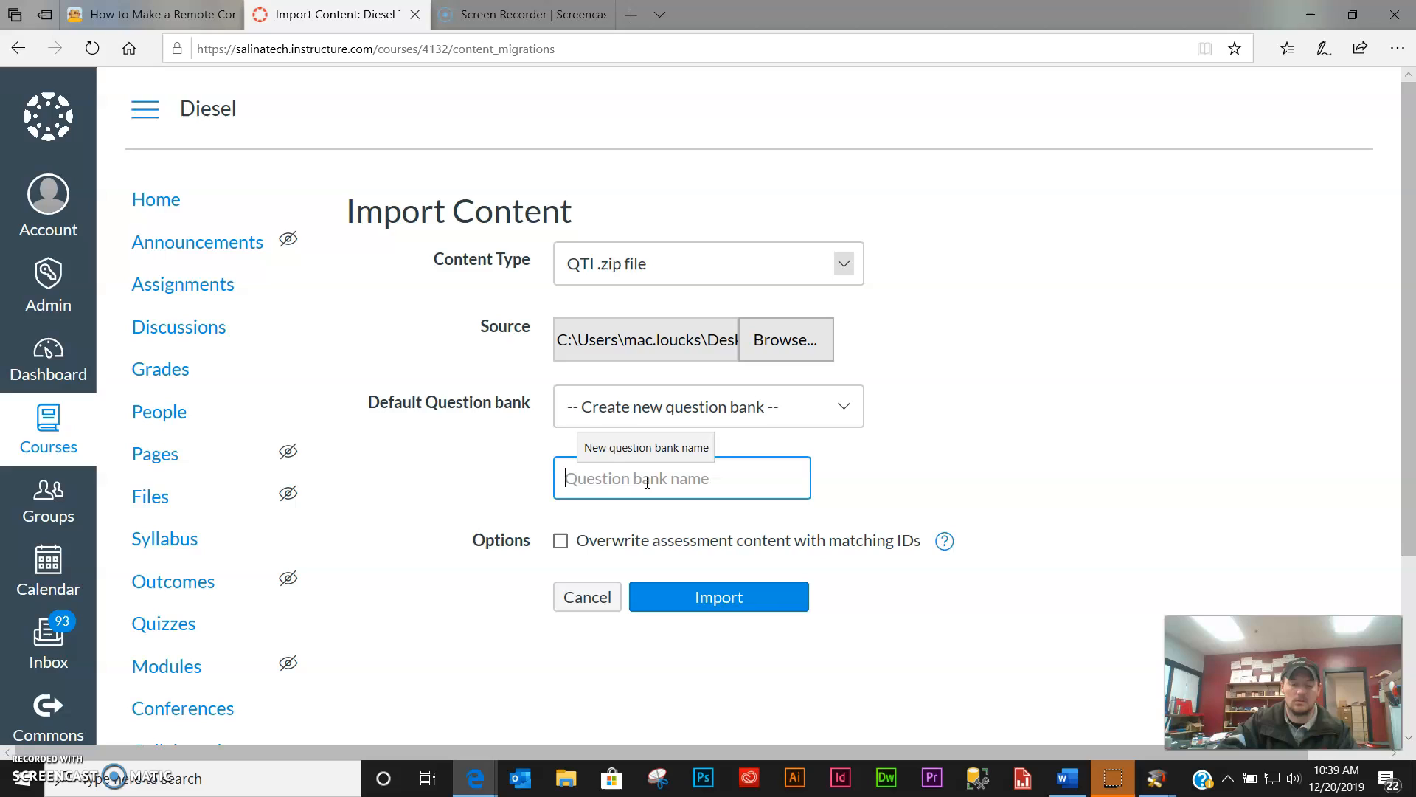
{"action": "type", "text": "Intro to Elec"}
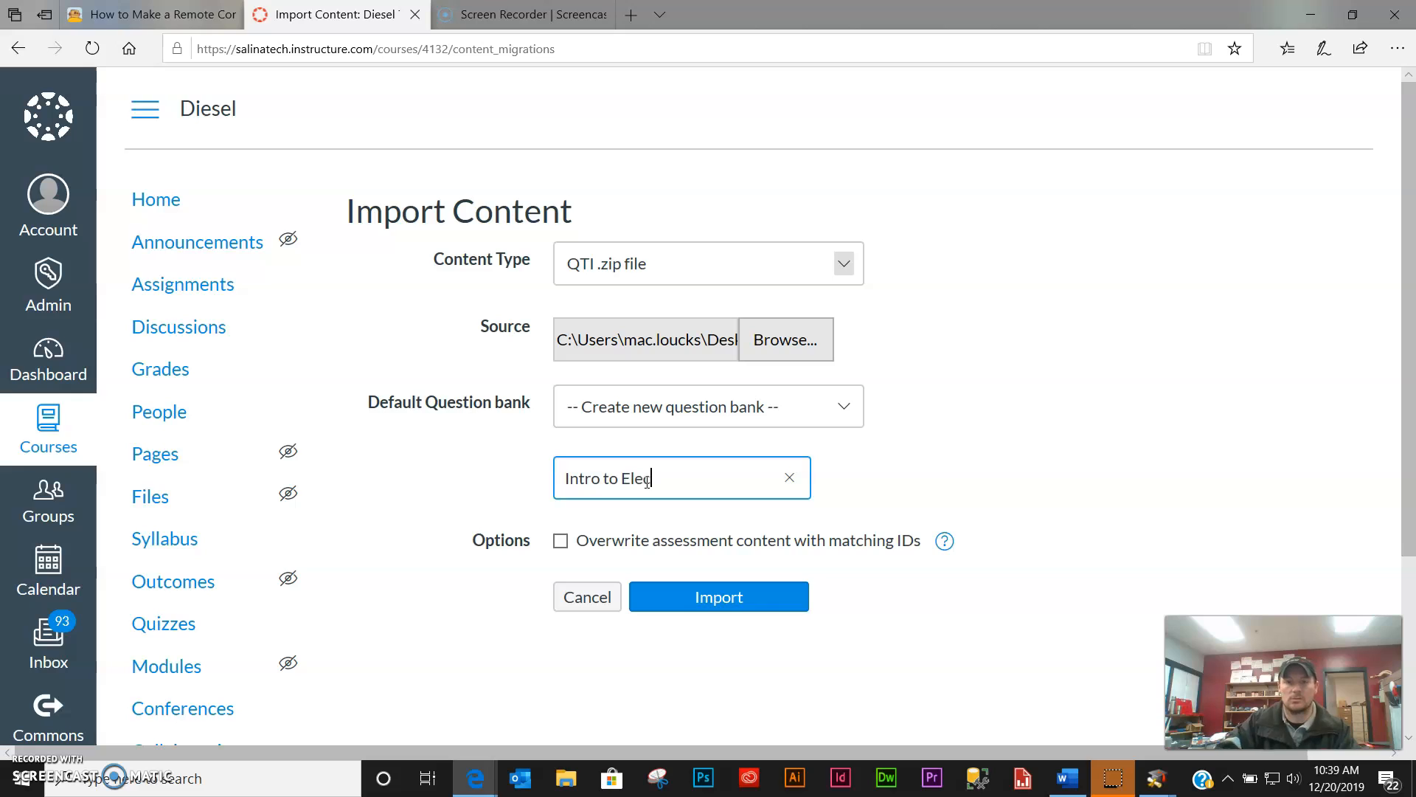
{"action": "left_click", "coordinate": [739, 605]}
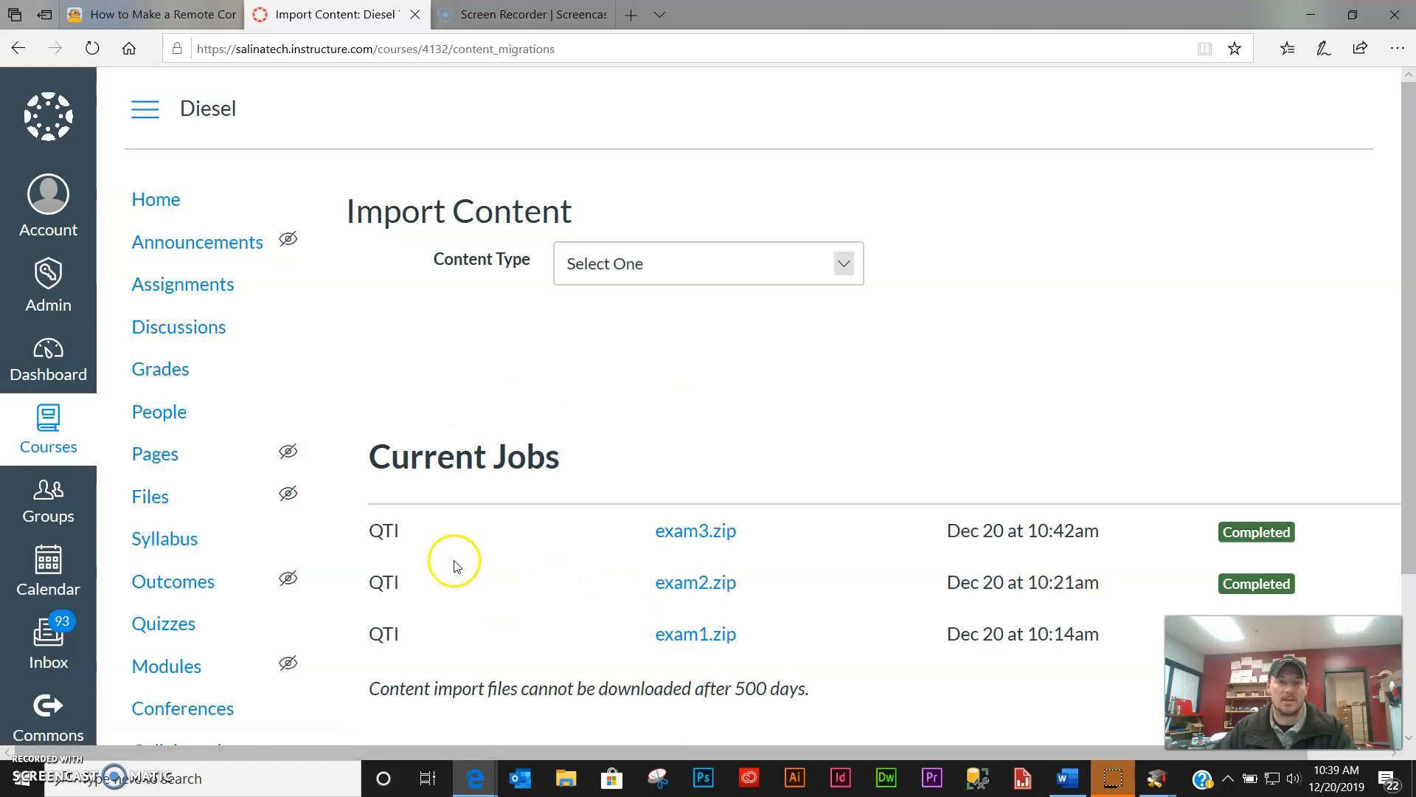
- Through Quizzes > Manage Question Banks, rename the No Name bank to 'Intro to Electrical'
{"action": "left_click", "coordinate": [166, 626]}
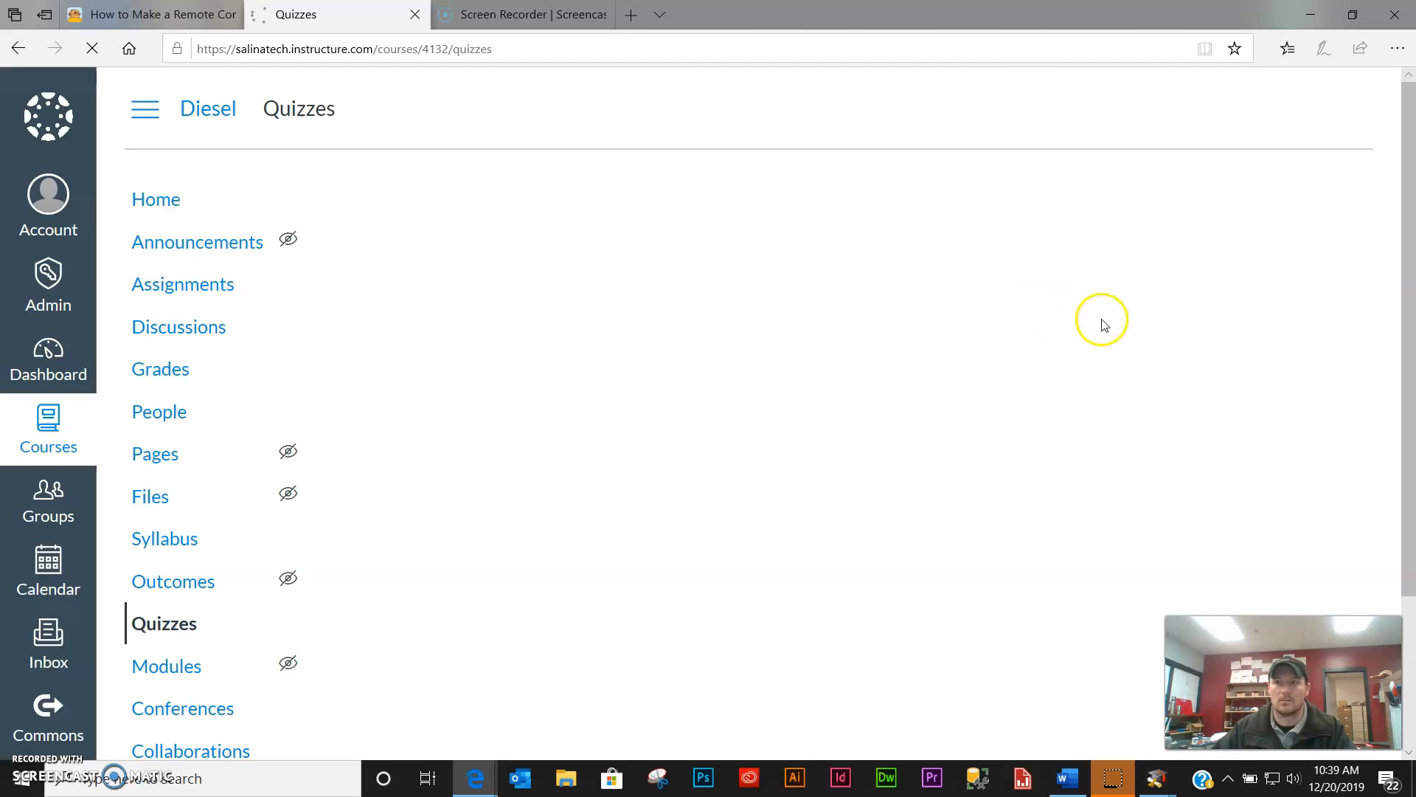
{"action": "left_click", "coordinate": [1354, 204]}
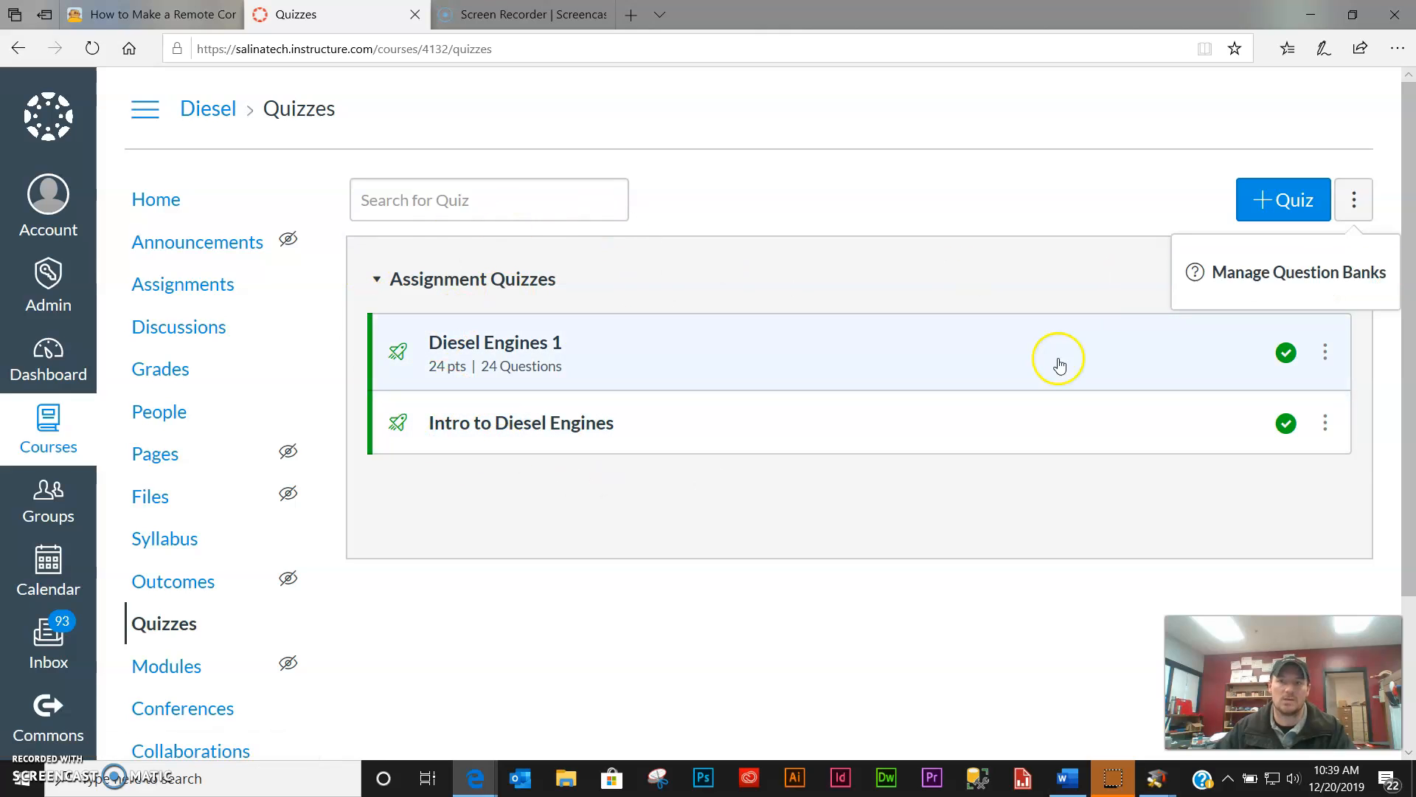
{"action": "left_click", "coordinate": [1288, 278]}
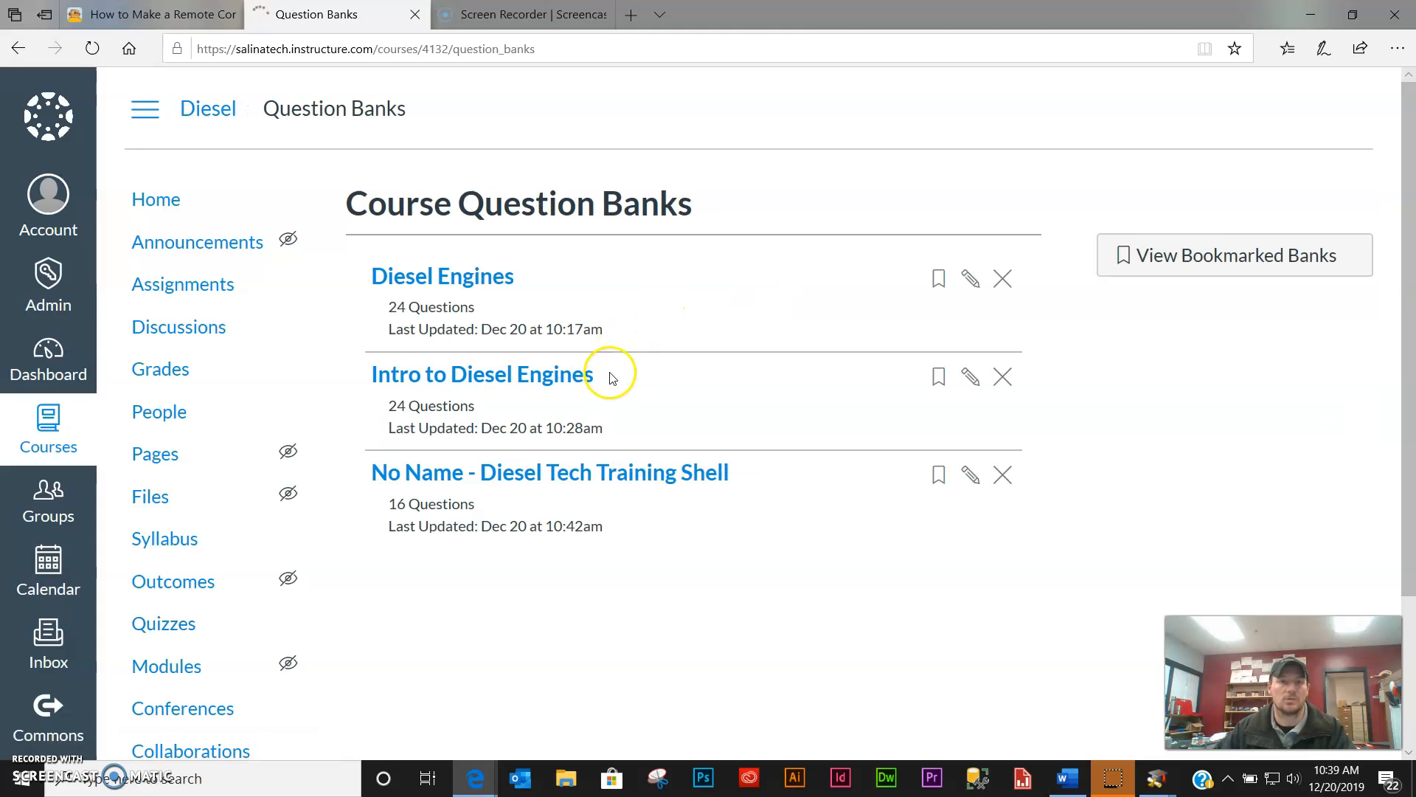
{"action": "left_click", "coordinate": [970, 476]}
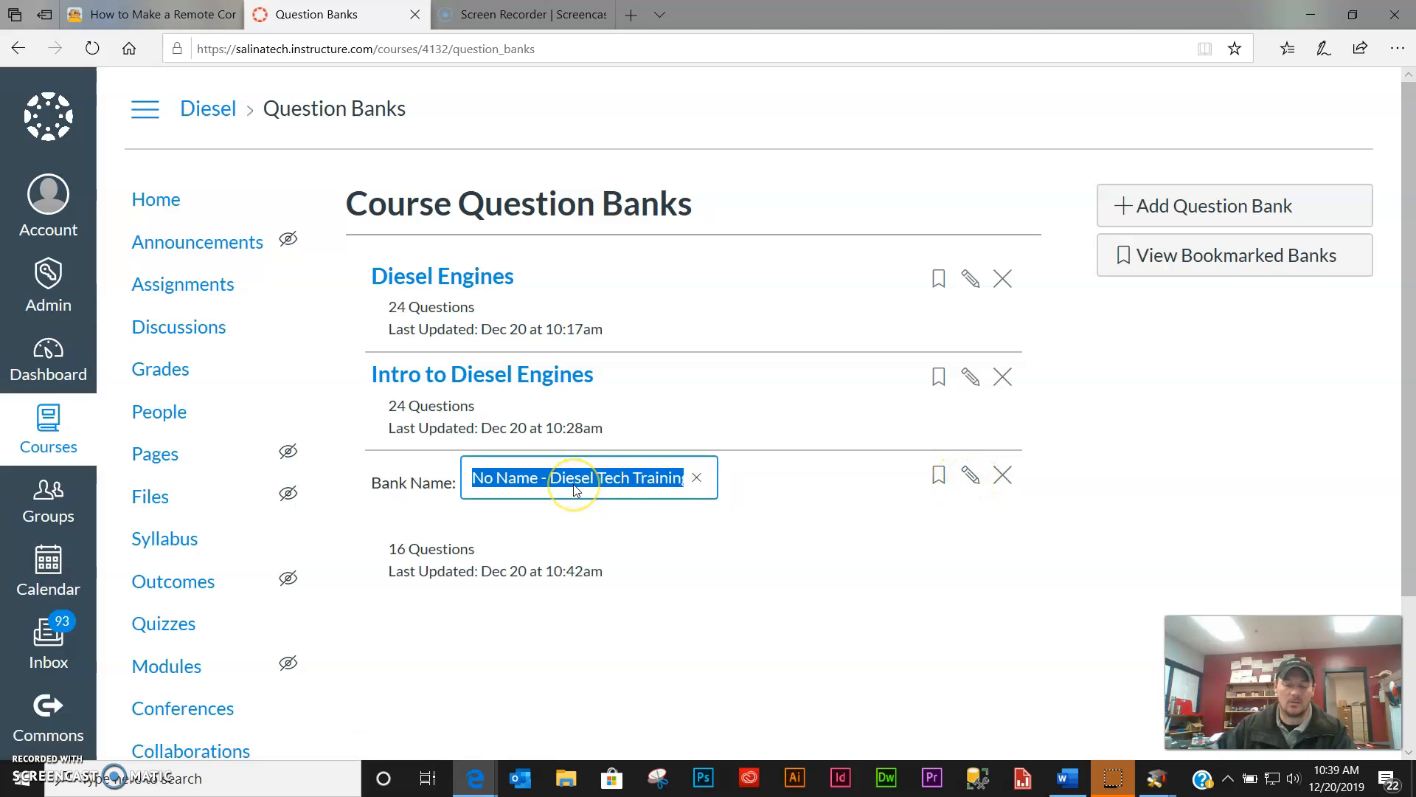
{"action": "type", "text": "Intro to Electrical"}
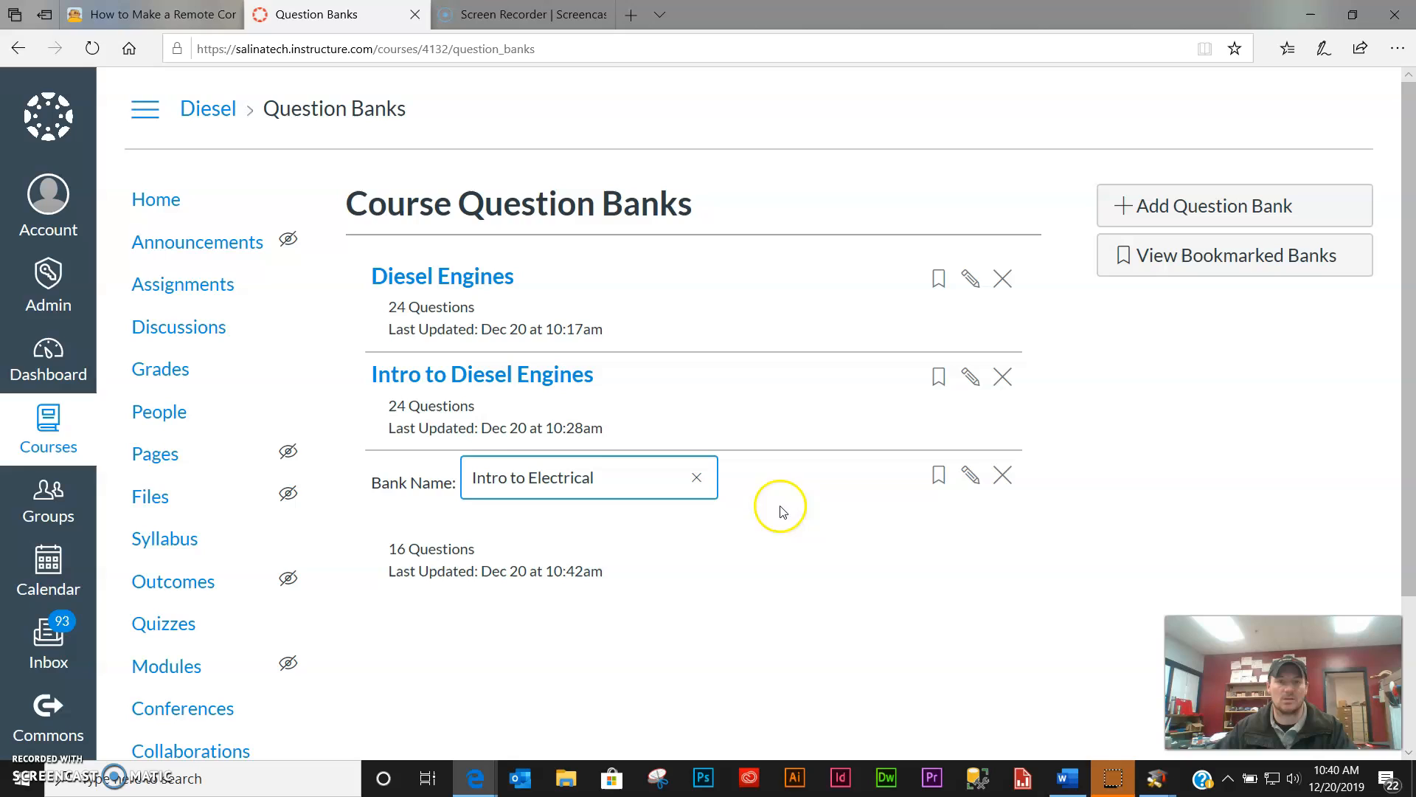
{"action": "key", "text": "Return"}
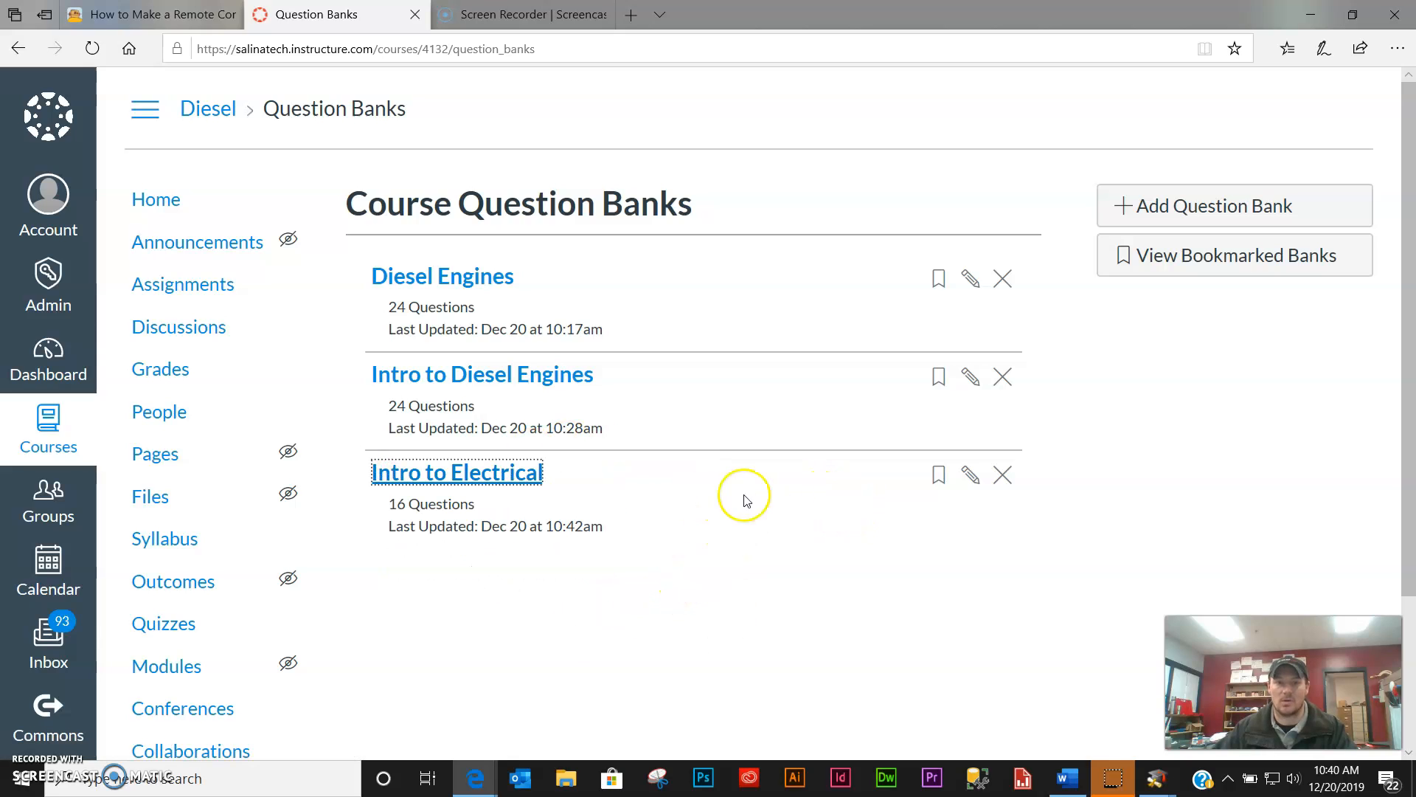
{"action": "left_click", "coordinate": [970, 476]}
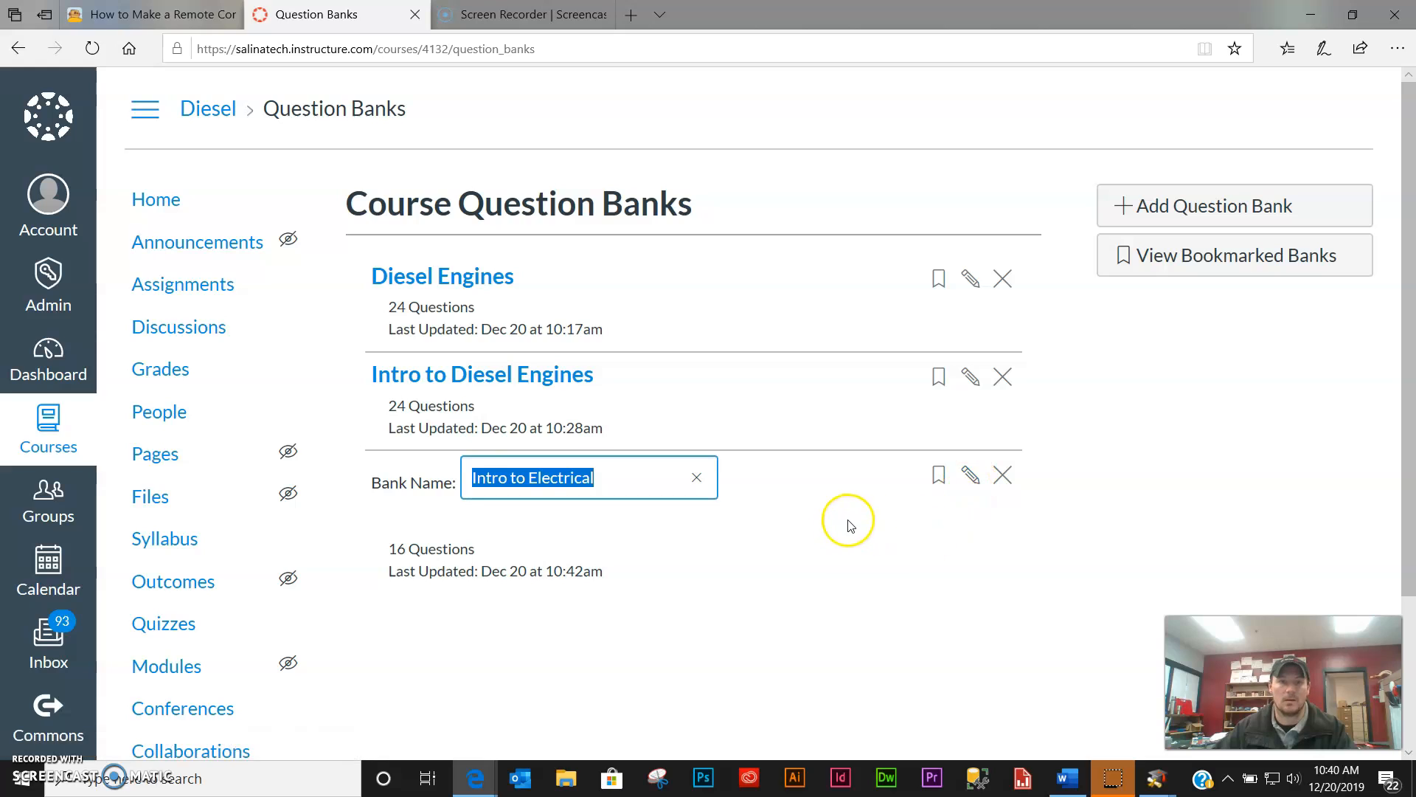
{"action": "key", "text": "Return"}
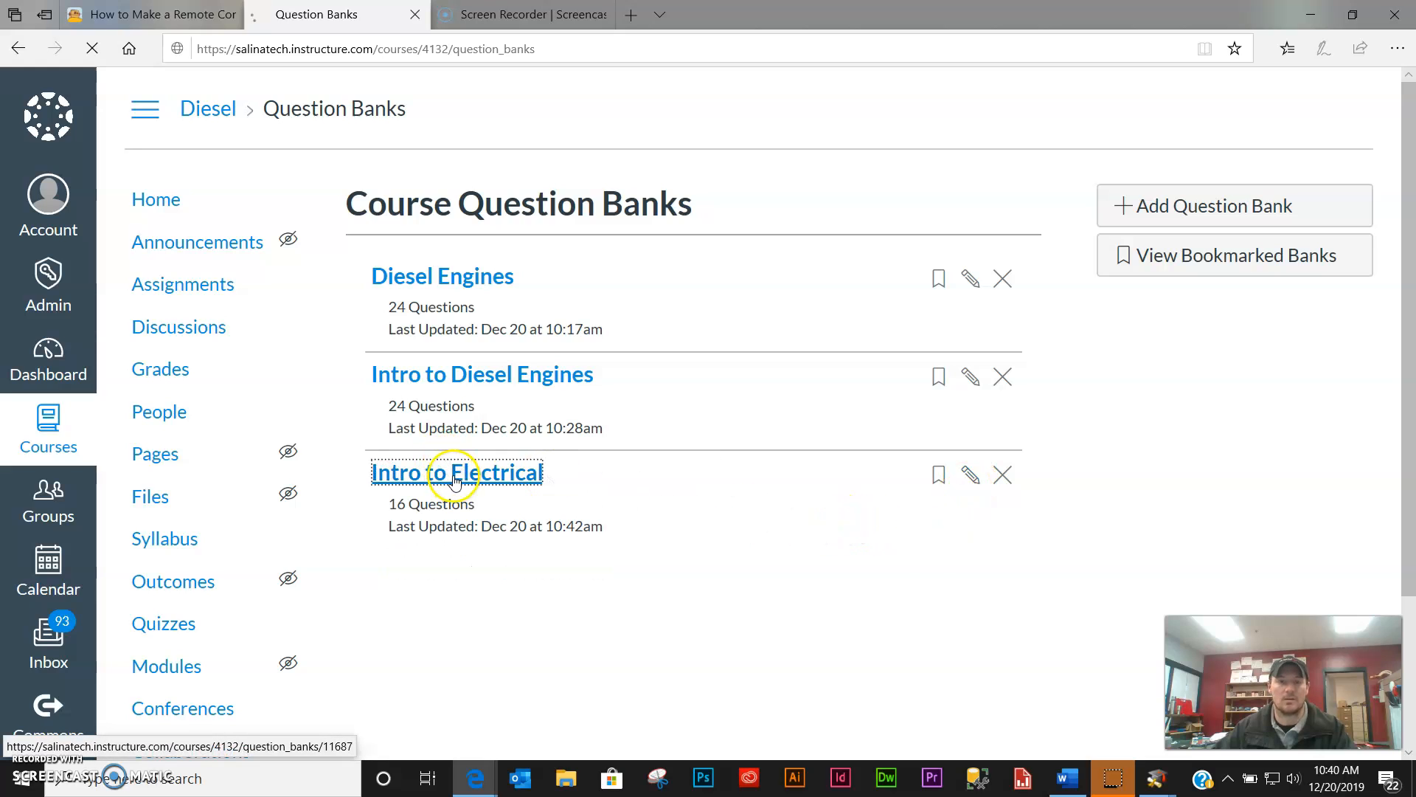
{"action": "left_click", "coordinate": [460, 478]}
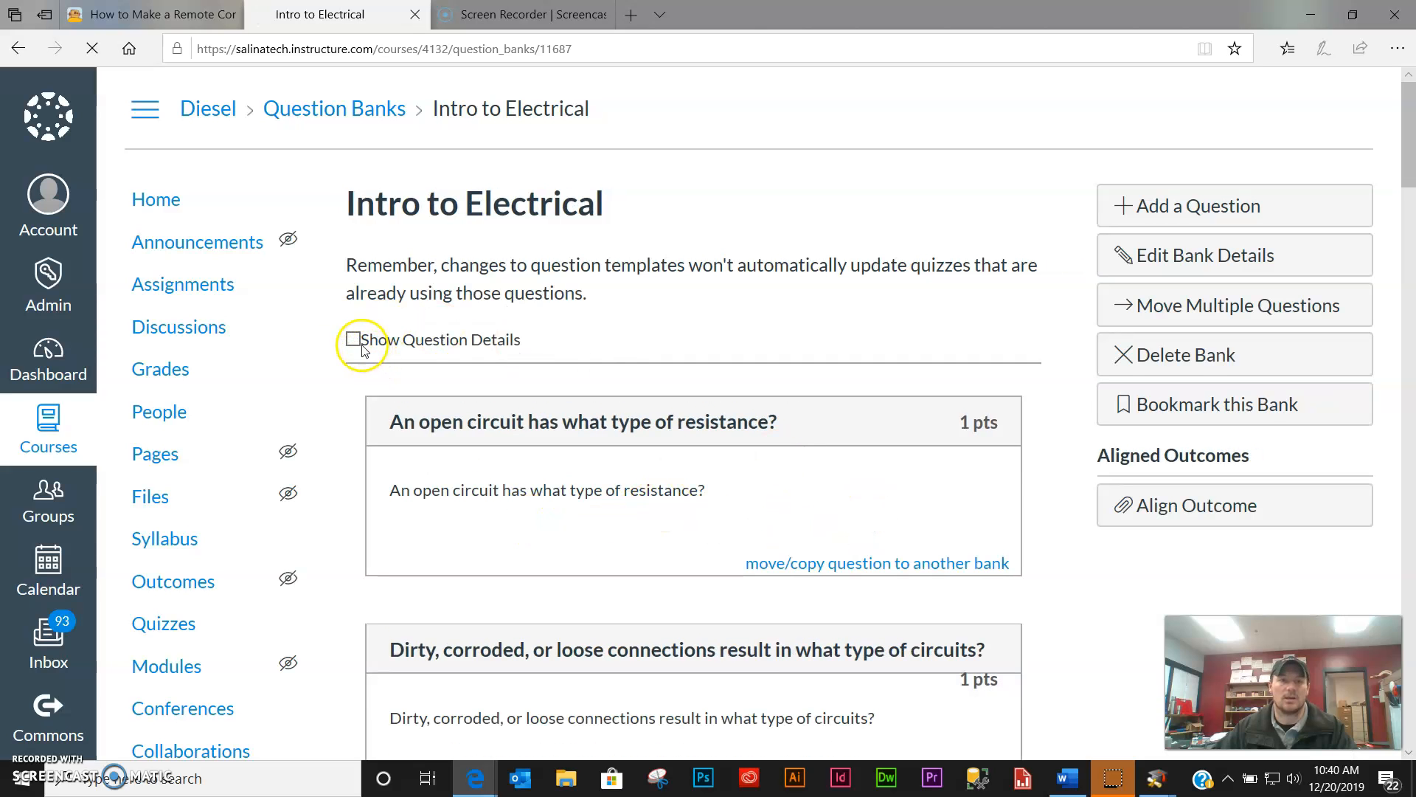
{"action": "left_click", "coordinate": [354, 340]}
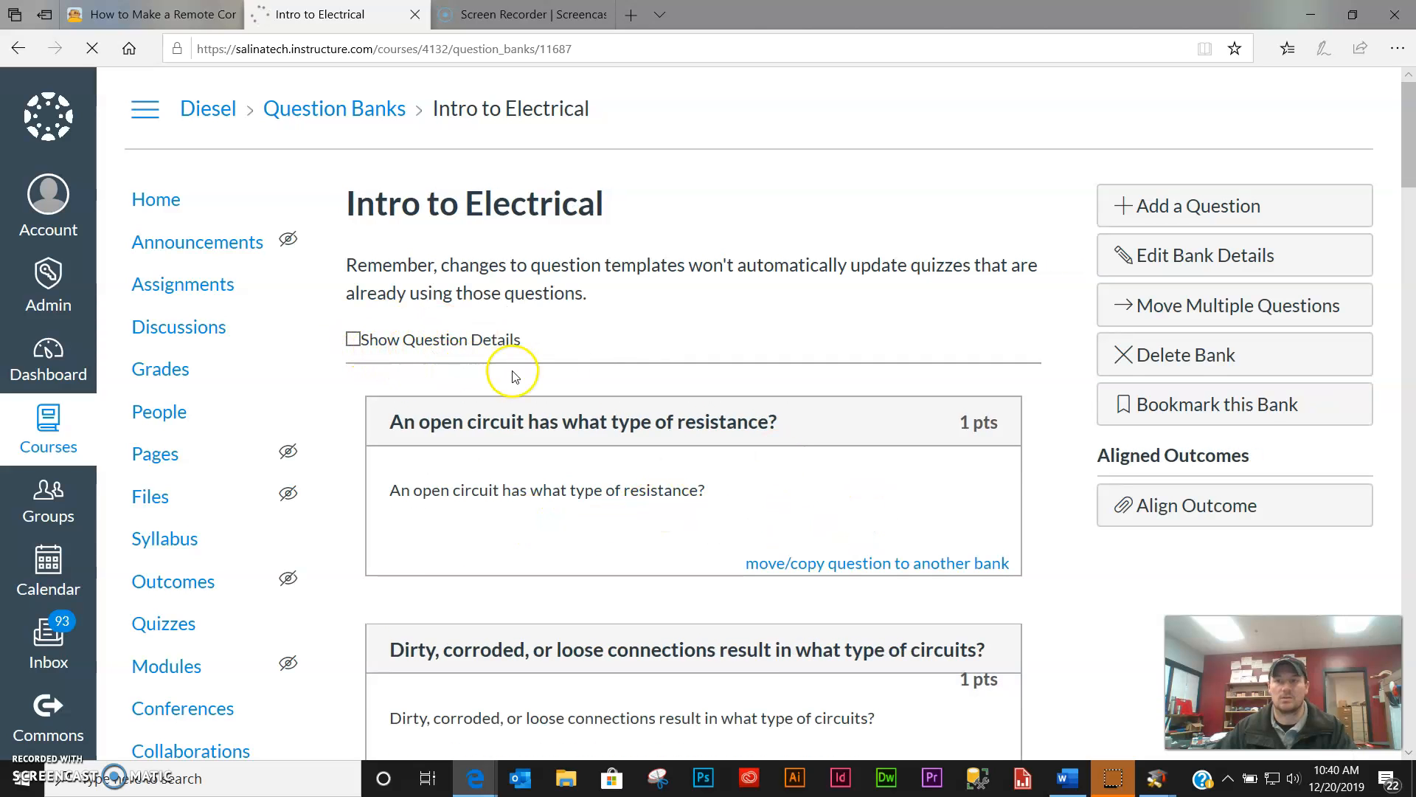
{"action": "scroll", "coordinate": [634, 428], "scroll_direction": "down", "scroll_amount": 1}
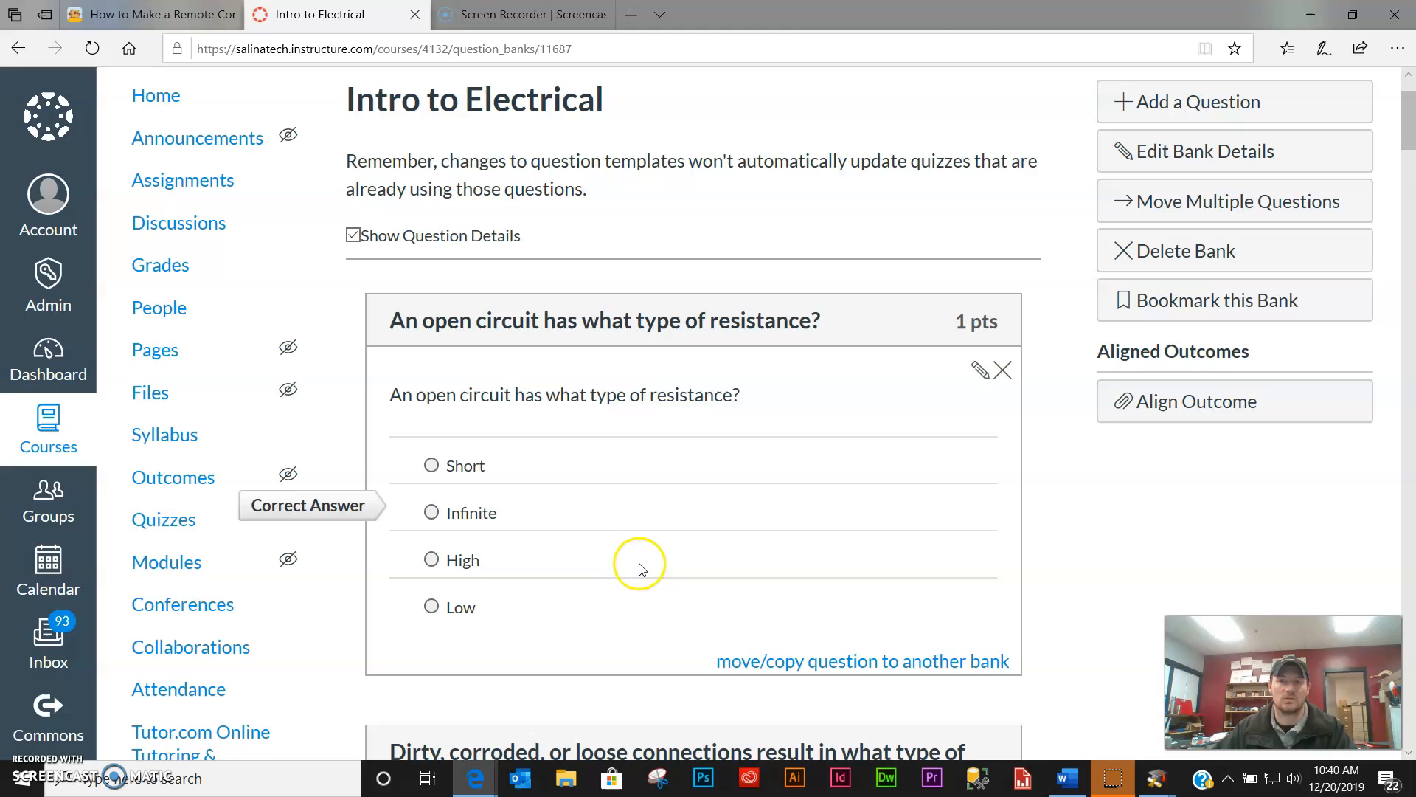
{"action": "left_click", "coordinate": [534, 566]}
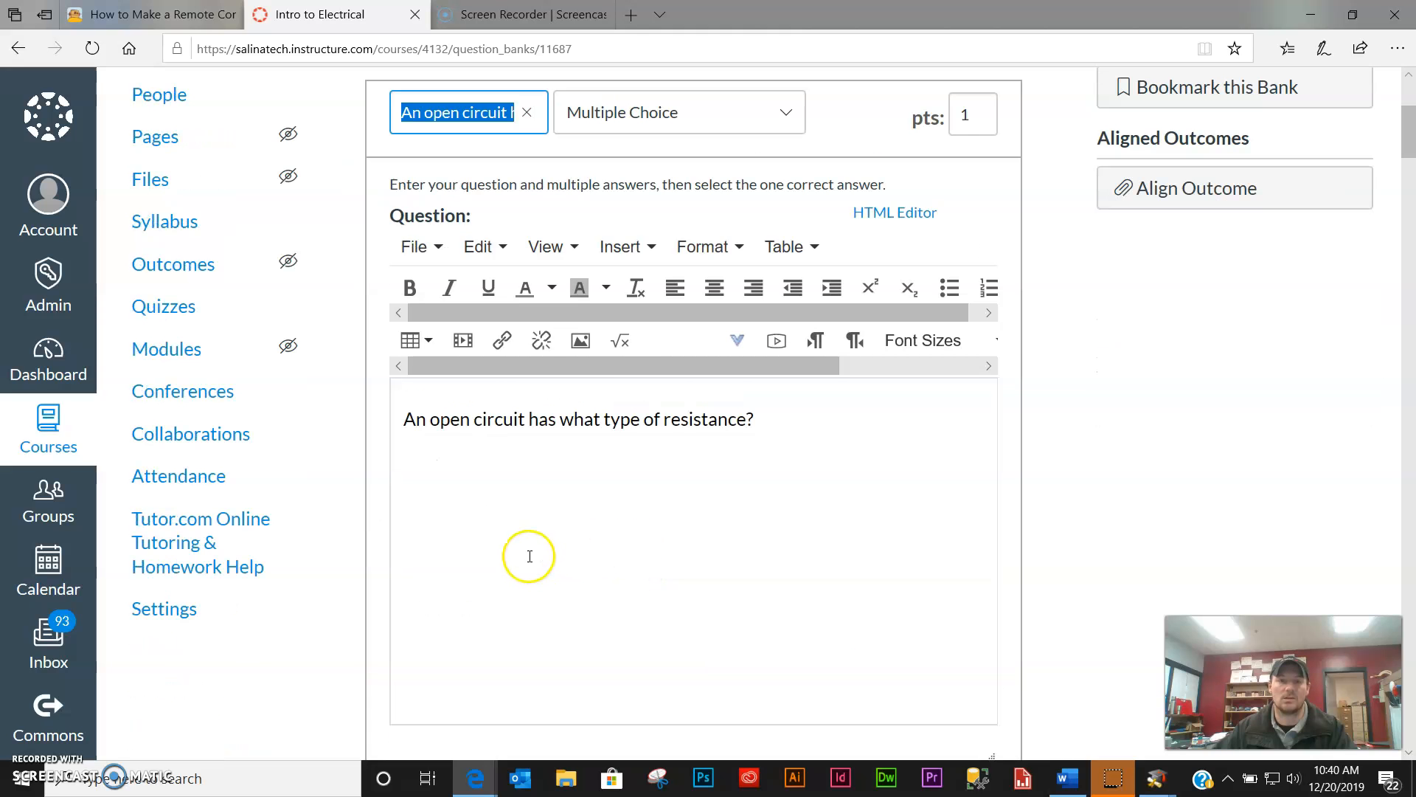
{"action": "scroll", "coordinate": [573, 538], "scroll_direction": "down", "scroll_amount": 6}
{"action": "scroll", "coordinate": [583, 537], "scroll_direction": "up", "scroll_amount": 2}
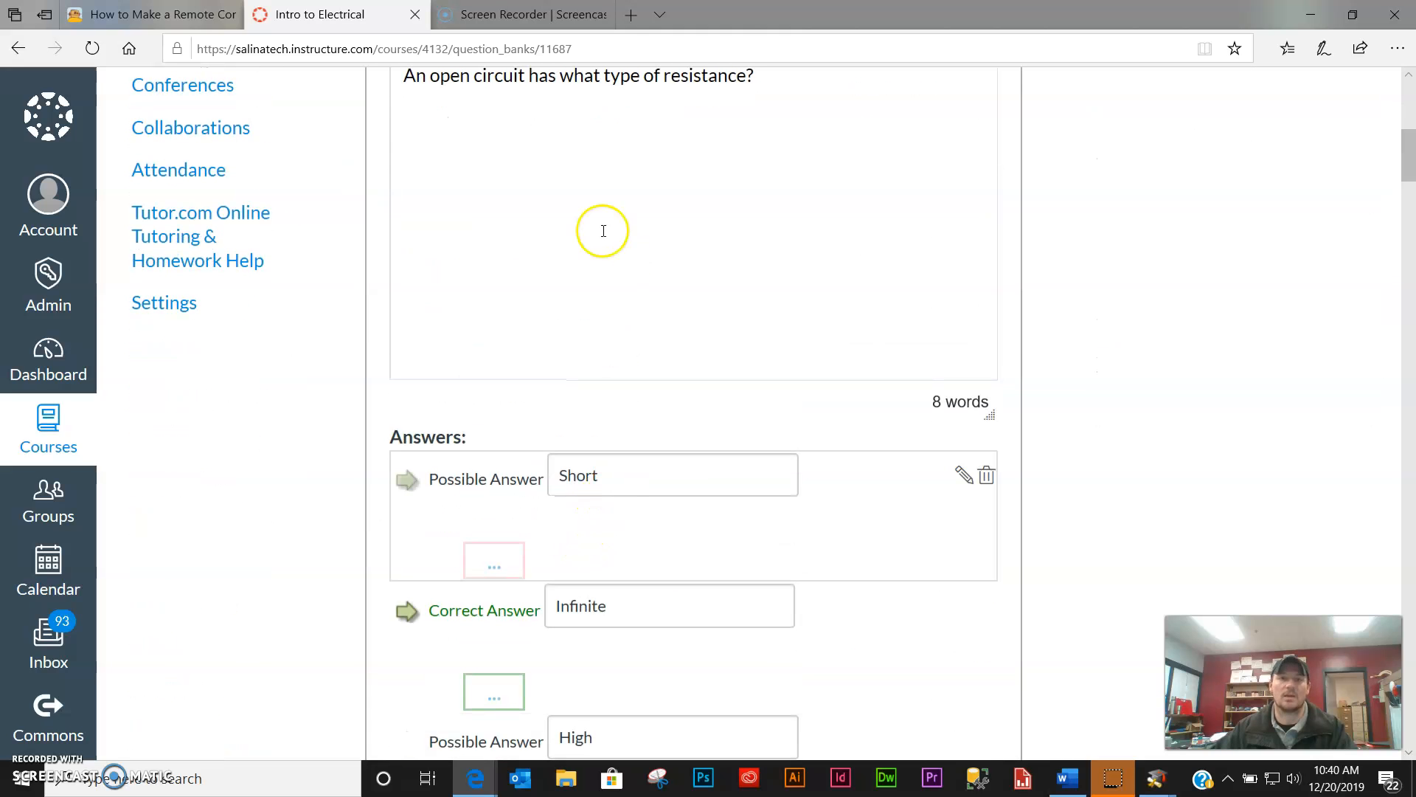
{"action": "scroll", "coordinate": [767, 612], "scroll_direction": "down", "scroll_amount": 5}
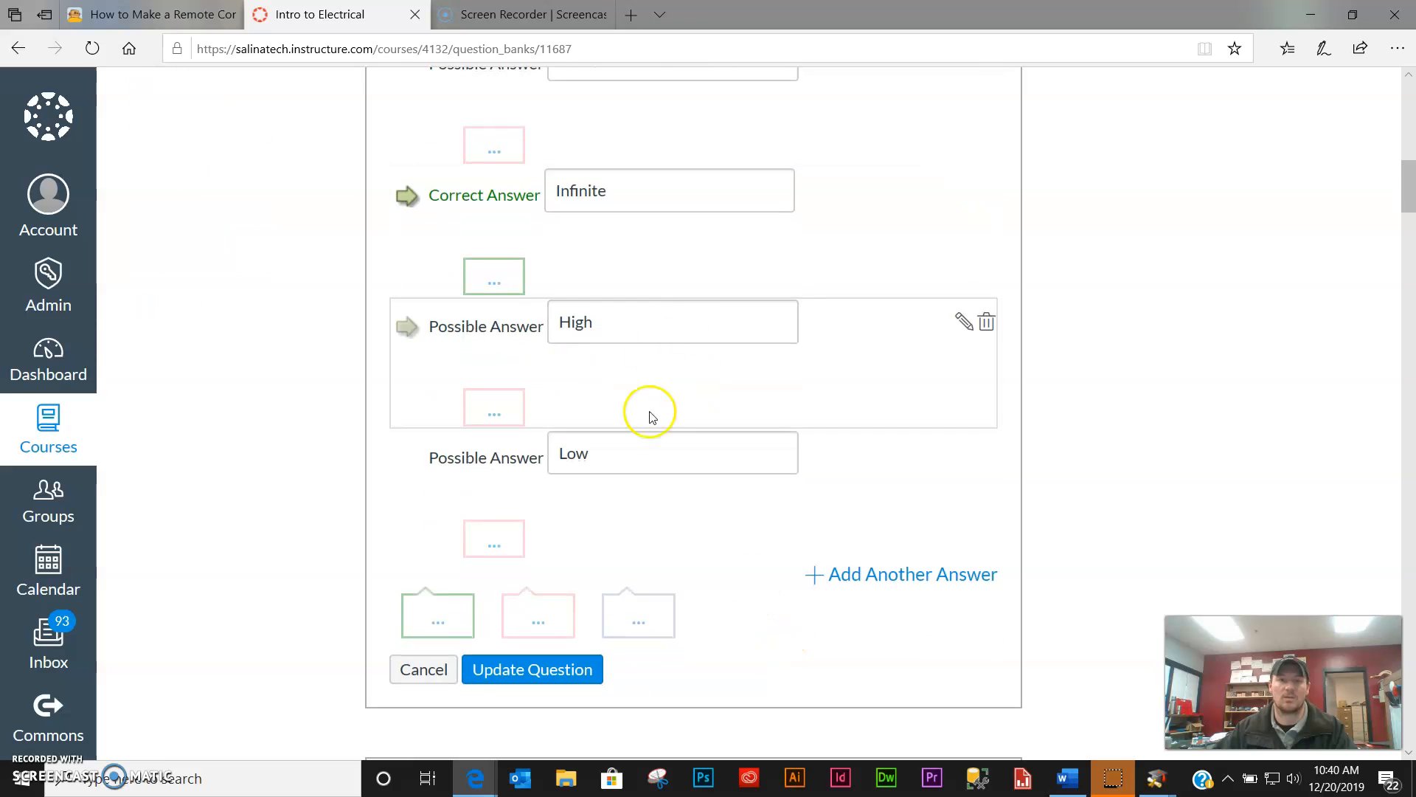
{"action": "left_click", "coordinate": [553, 669]}
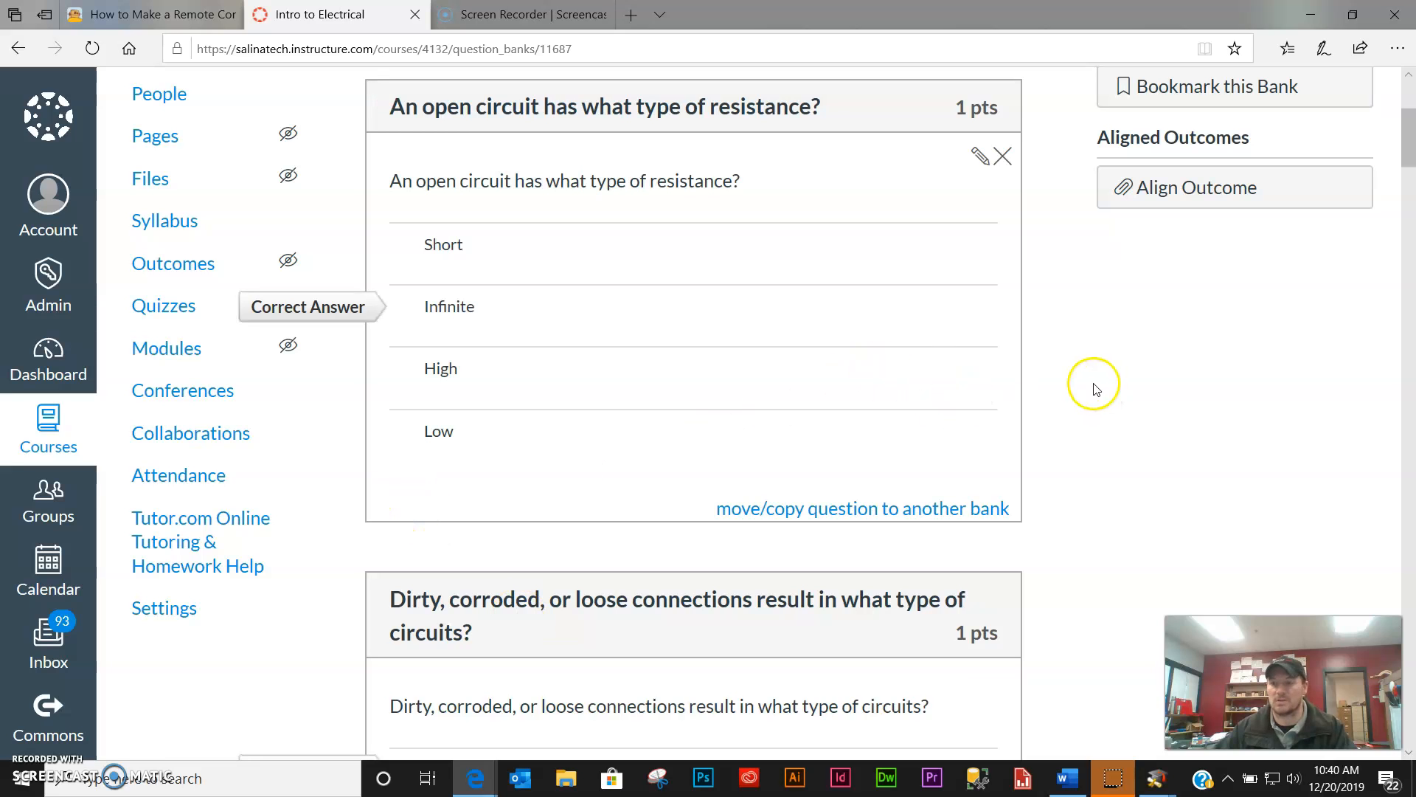
{"action": "scroll", "coordinate": [1077, 383], "scroll_direction": "up", "scroll_amount": 3}
{"action": "scroll", "coordinate": [1071, 376], "scroll_direction": "down", "scroll_amount": 2}
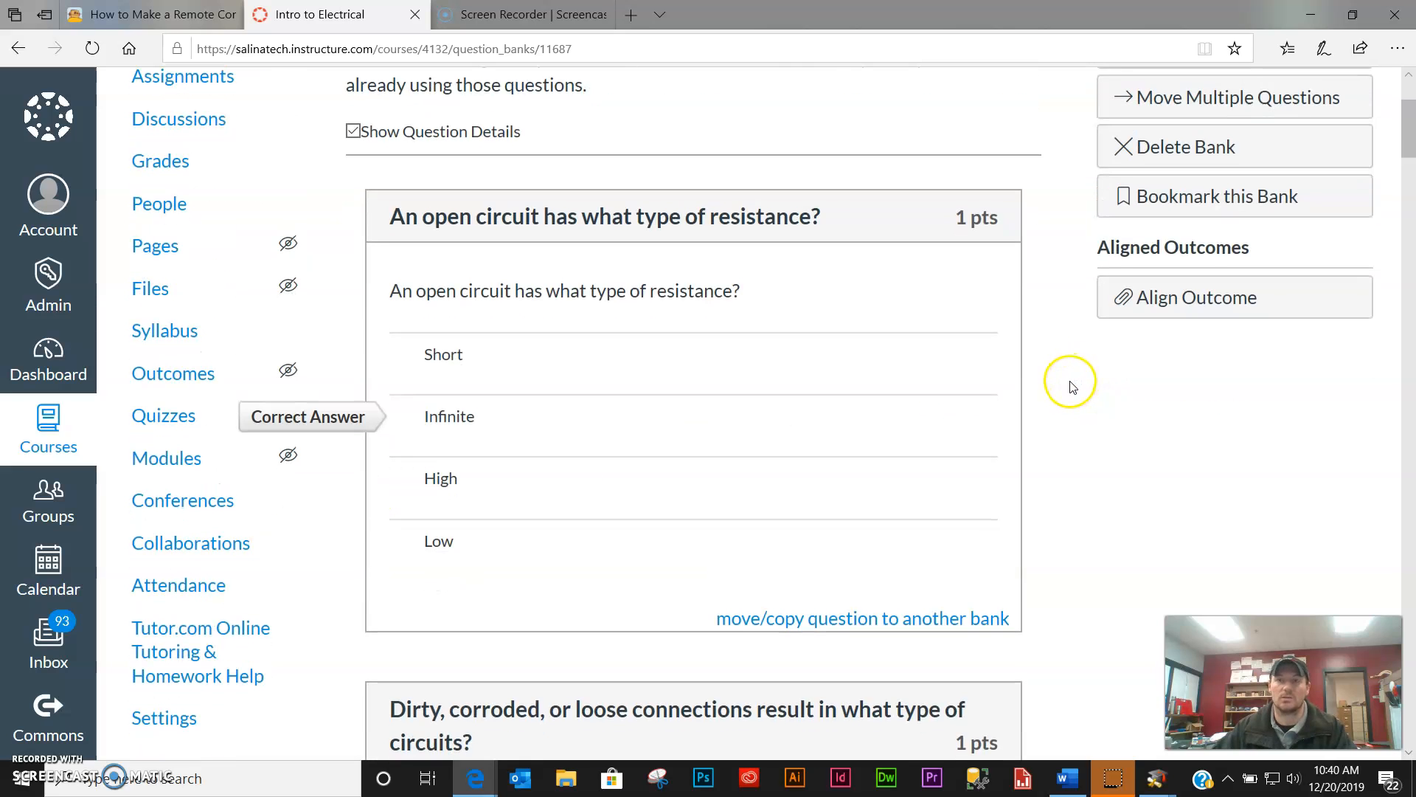
{"action": "scroll", "coordinate": [1072, 386], "scroll_direction": "up", "scroll_amount": 1}
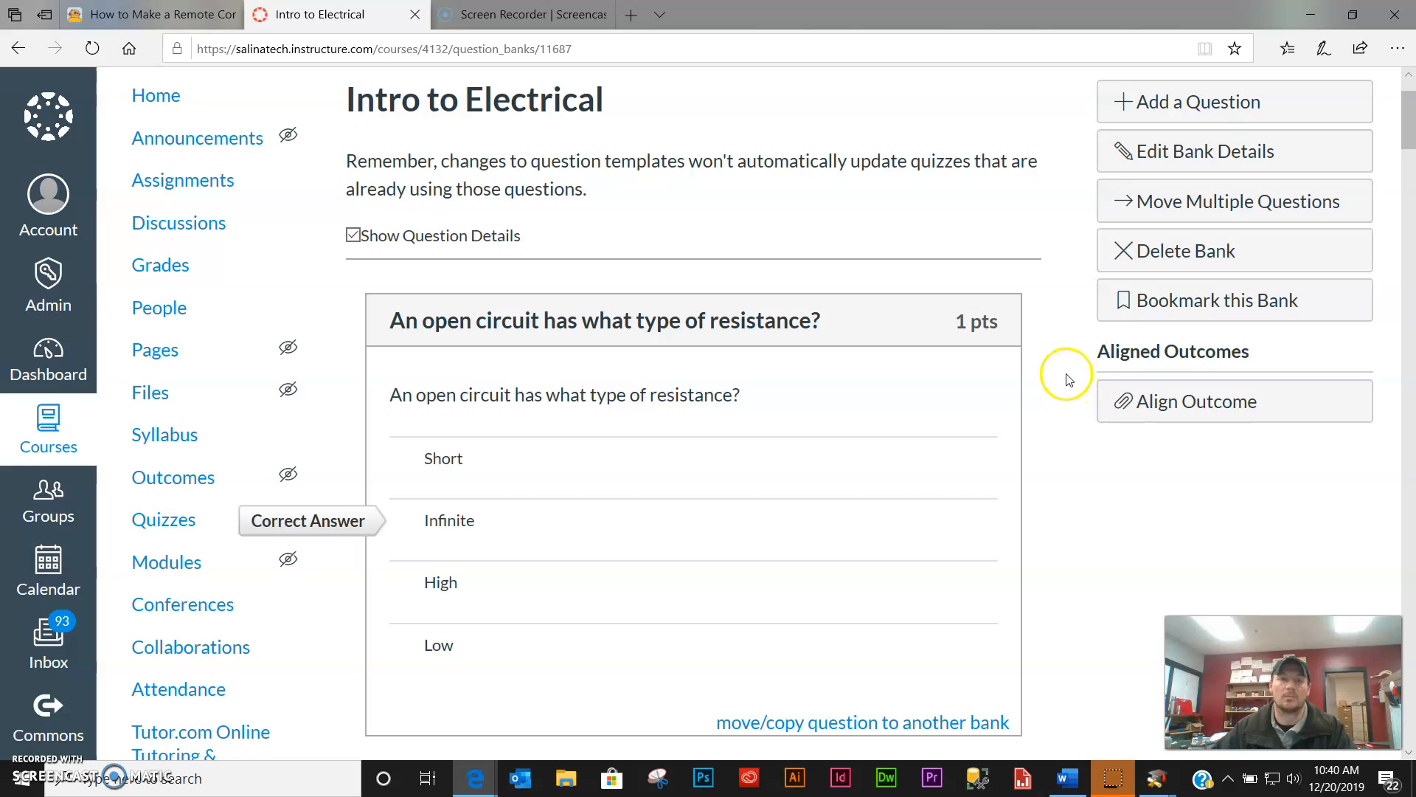
{"action": "scroll", "coordinate": [775, 484], "scroll_direction": "down", "scroll_amount": 4}
{"action": "scroll", "coordinate": [816, 522], "scroll_direction": "down", "scroll_amount": 15}
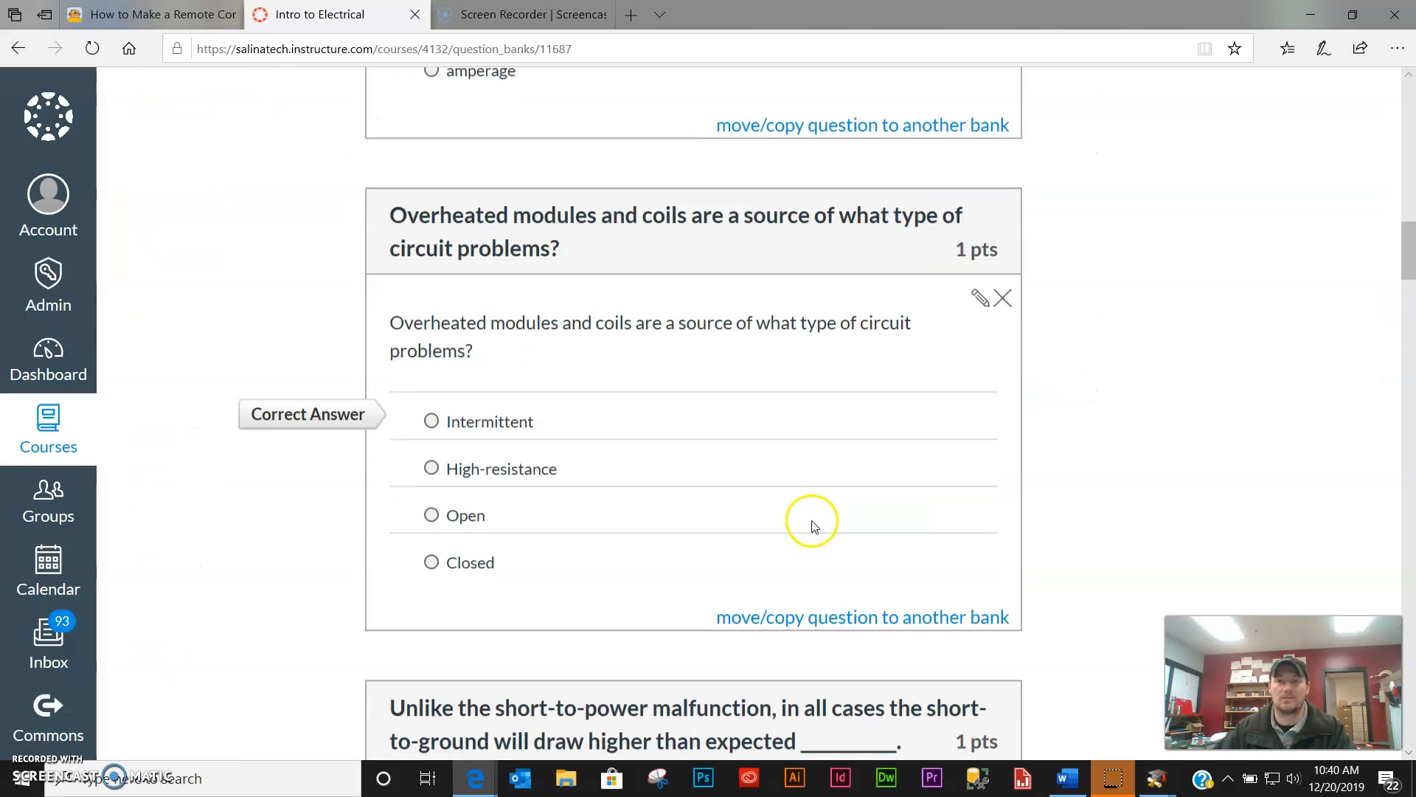
{"action": "scroll", "coordinate": [816, 525], "scroll_direction": "down", "scroll_amount": 20}
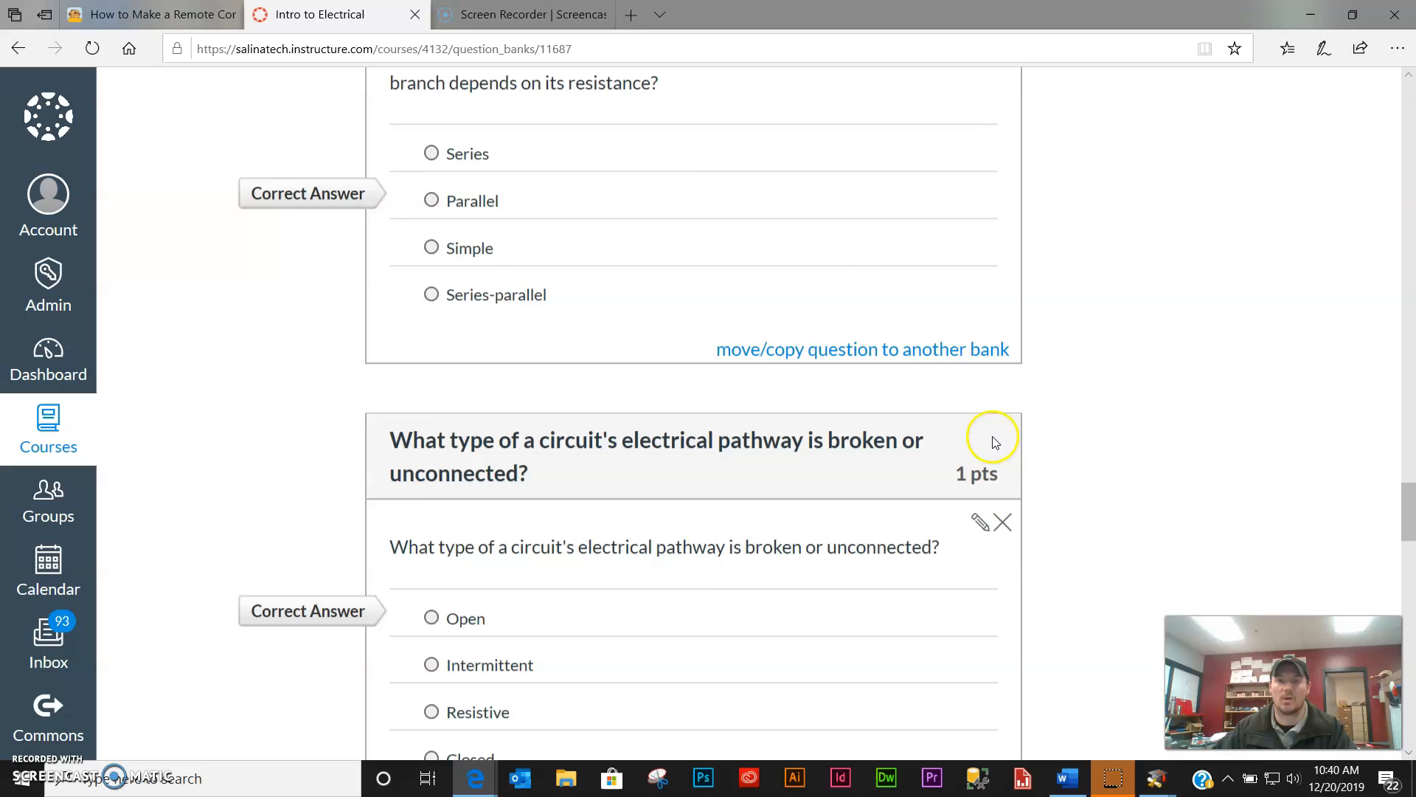
{"action": "scroll", "coordinate": [1282, 440], "scroll_direction": "up", "scroll_amount": 10}
{"action": "left_click_drag", "start_coordinate": [1409, 449], "coordinate": [1382, 88]}
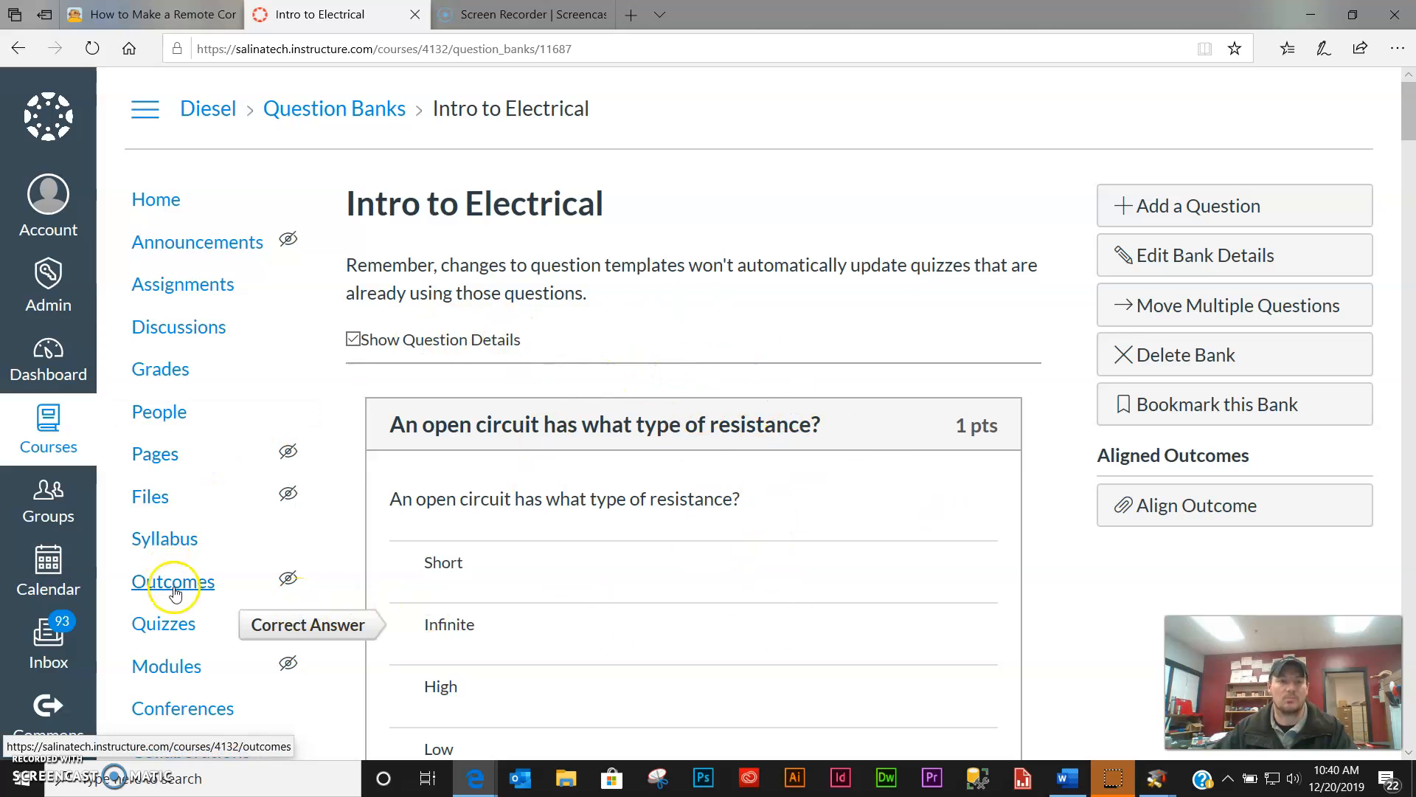
- Add a new quiz and replace 'Unnamed Quiz' with the title 'Intro to Electrical'
{"action": "left_click", "coordinate": [183, 631]}
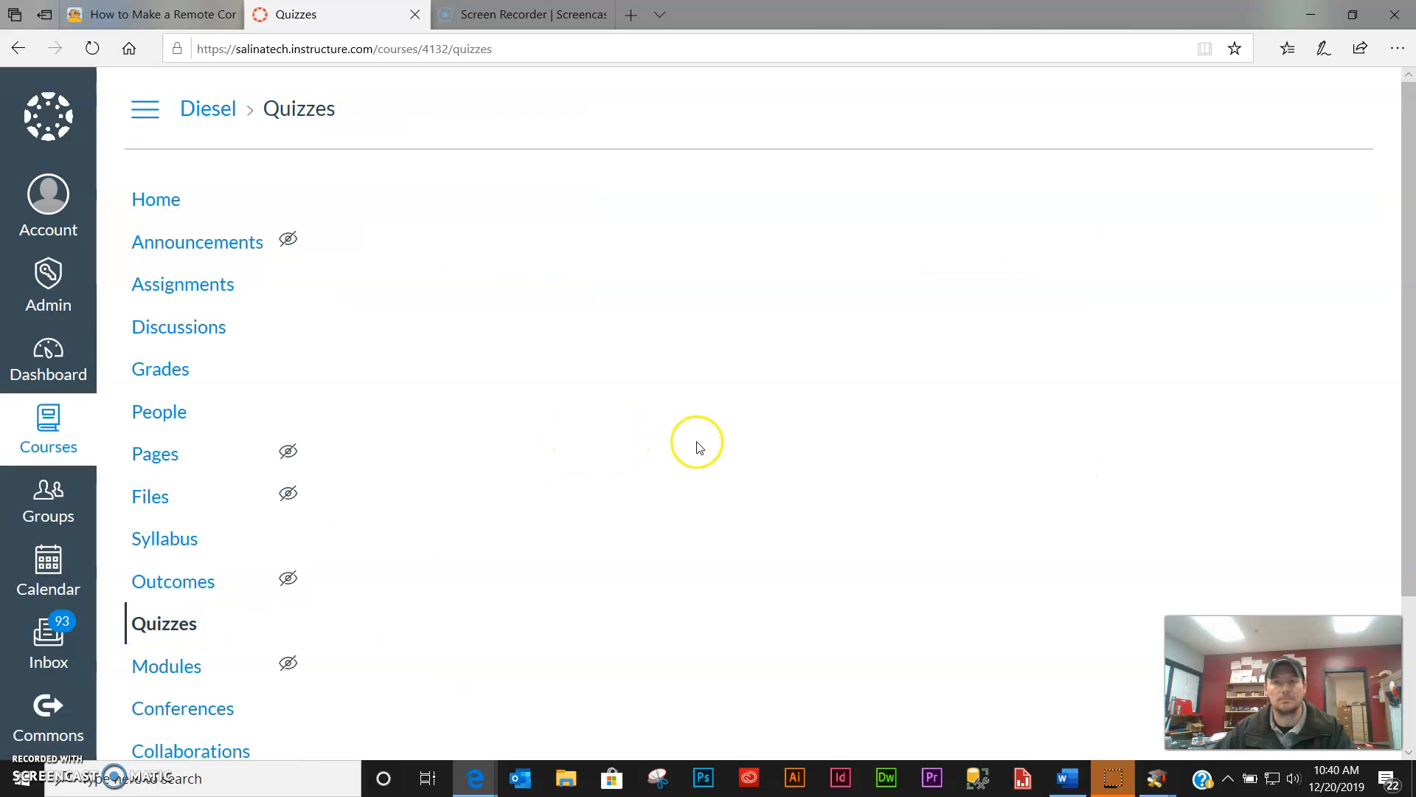
{"action": "left_click", "coordinate": [1295, 205]}
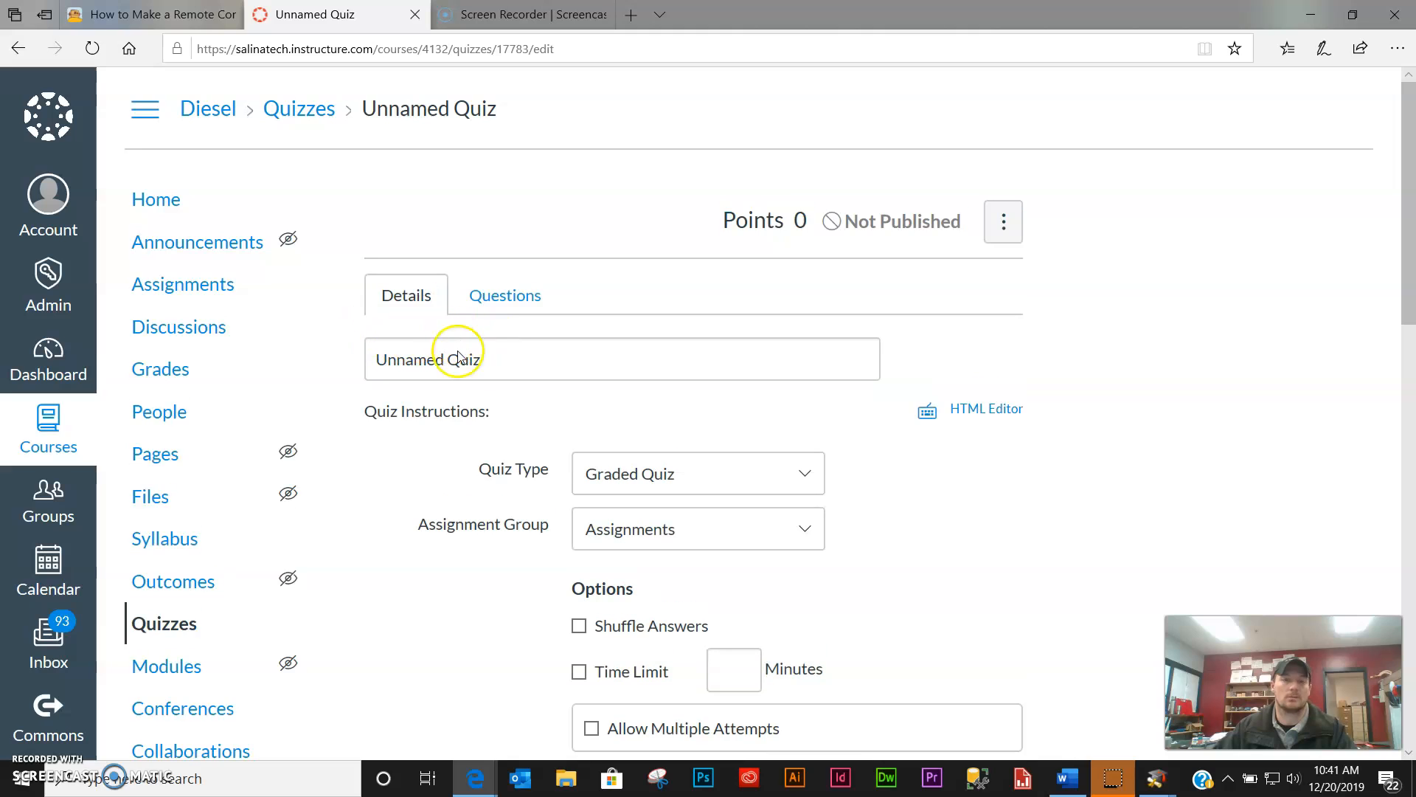
{"action": "left_click", "coordinate": [501, 369]}
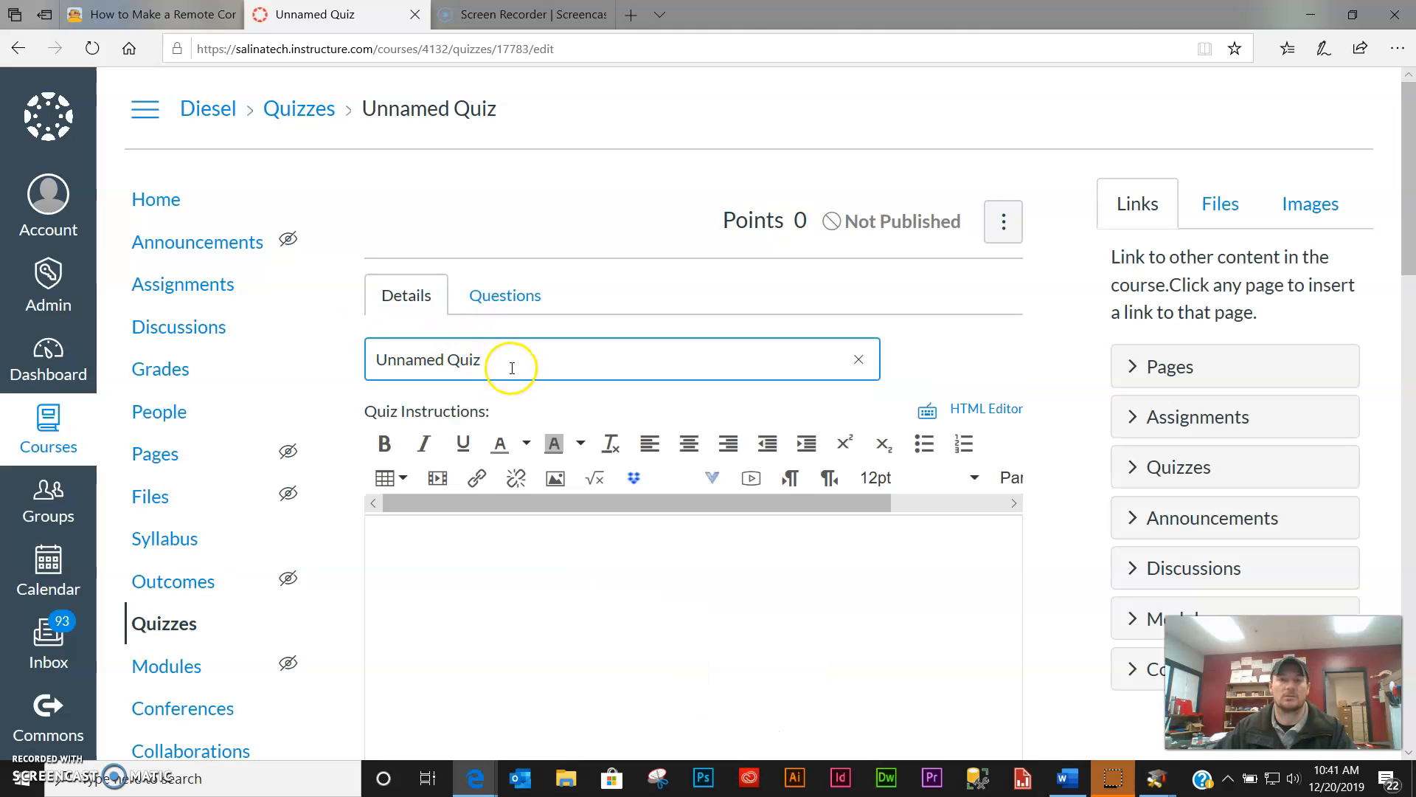
{"action": "left_click_drag", "start_coordinate": [513, 357], "coordinate": [318, 348]}
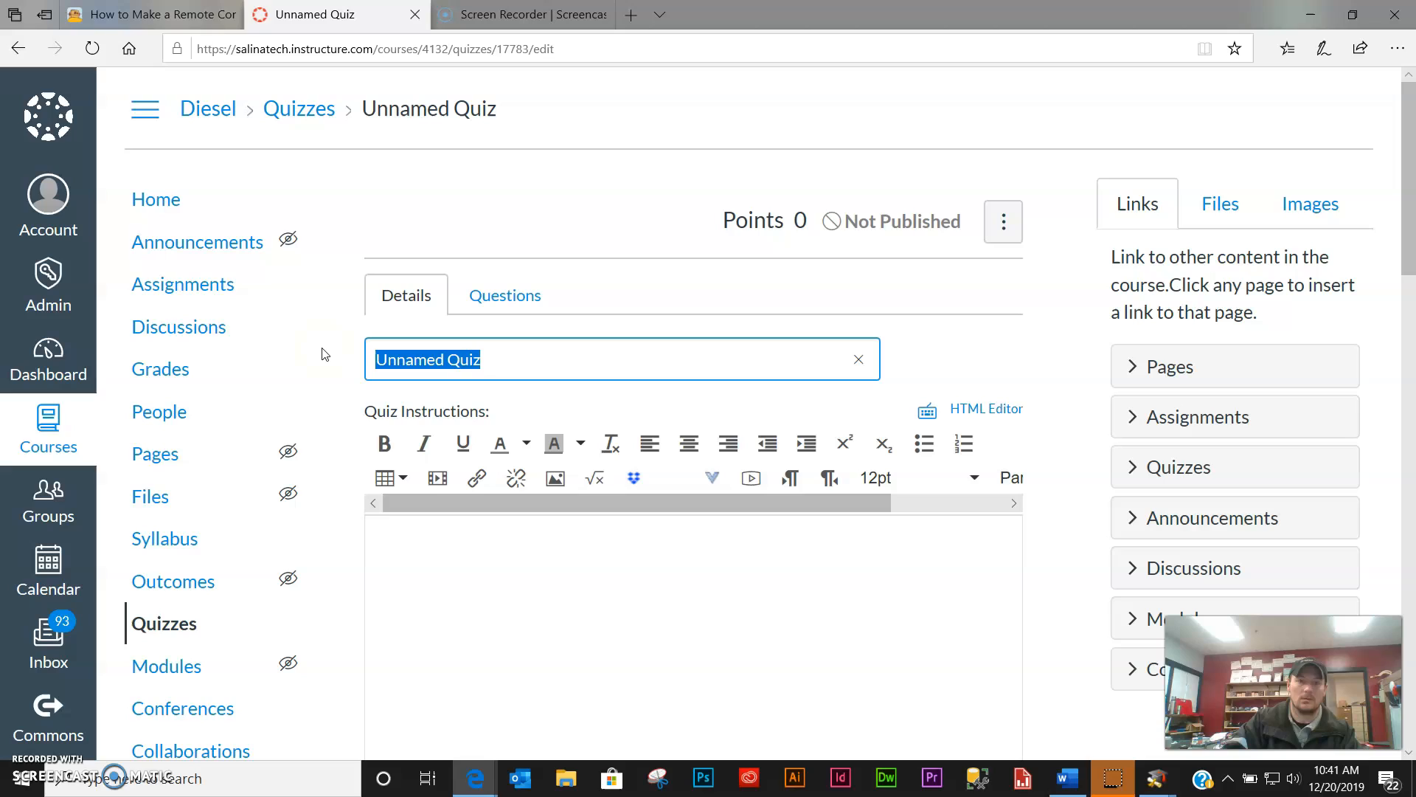
{"action": "type", "text": "Intro to Electrical"}
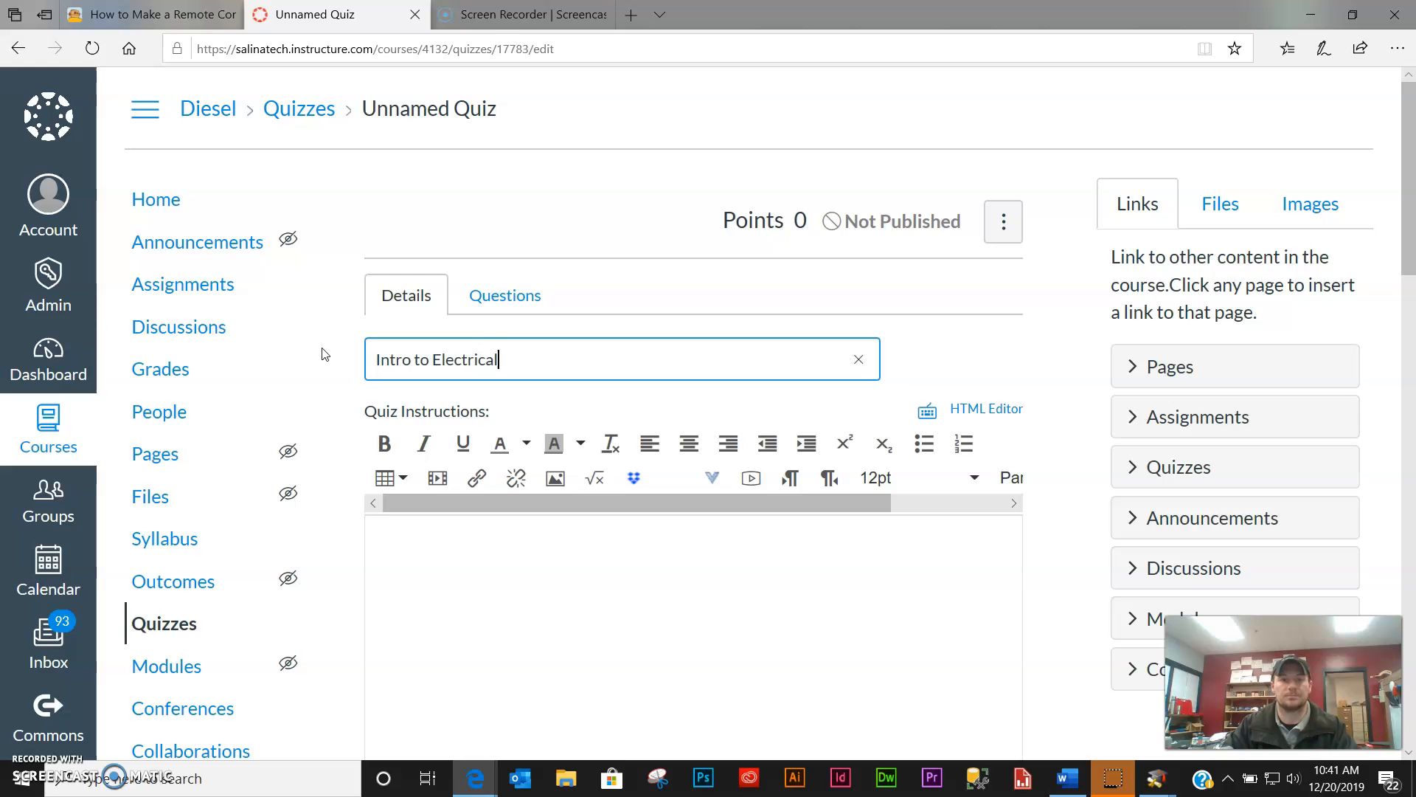
{"action": "scroll", "coordinate": [697, 405], "scroll_direction": "down", "scroll_amount": 5}
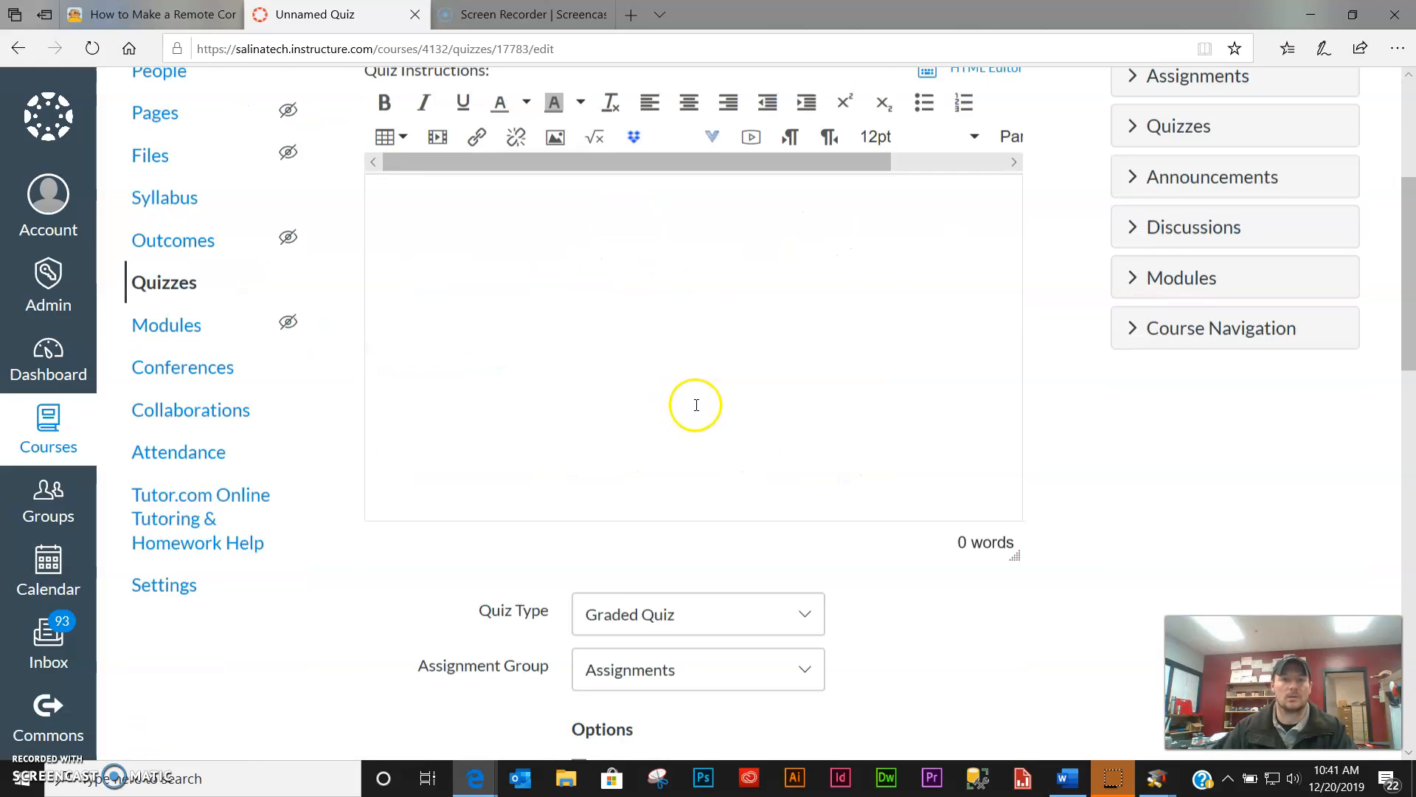
{"action": "scroll", "coordinate": [696, 405], "scroll_direction": "down", "scroll_amount": 8}
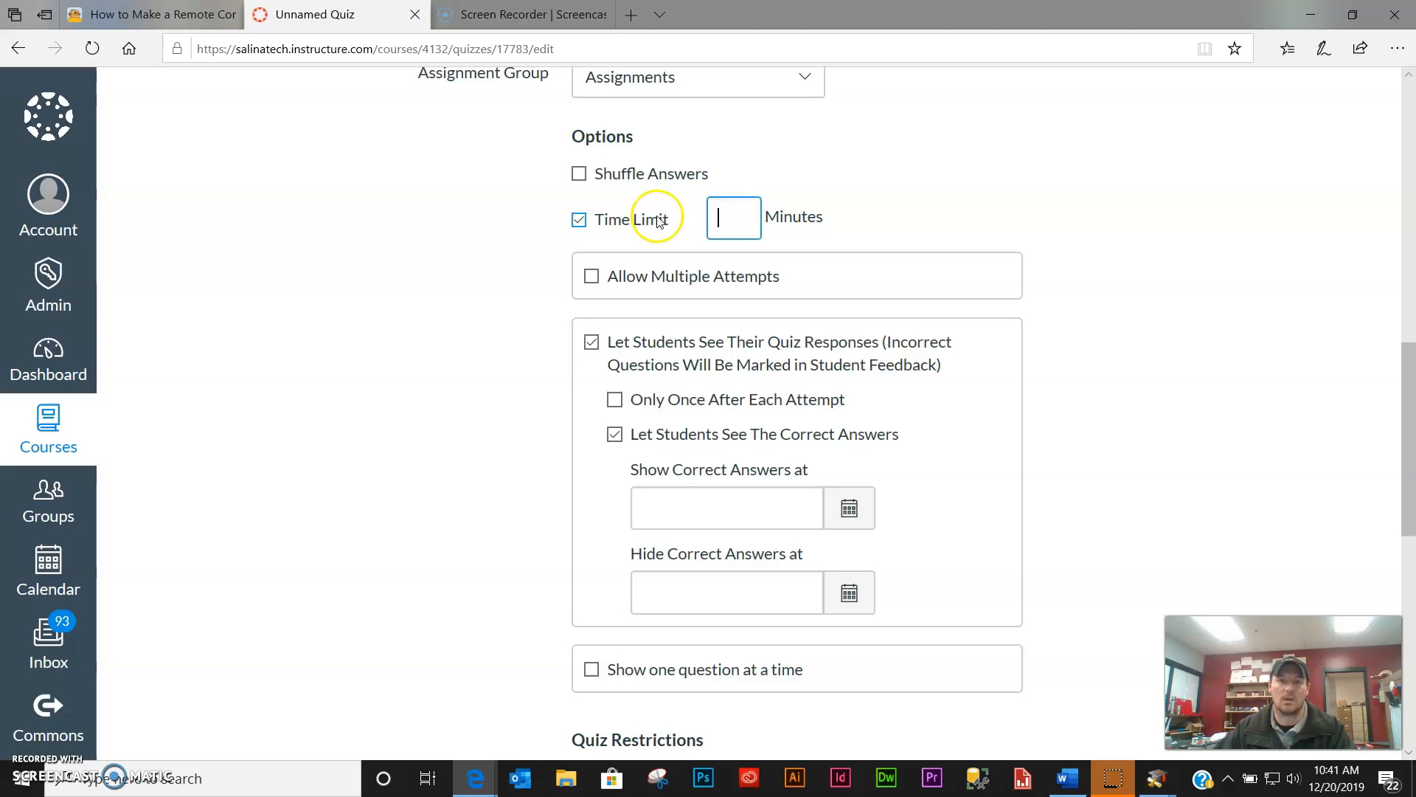
- Give the quiz a 20-minute time limit
{"action": "left_click", "coordinate": [734, 221]}
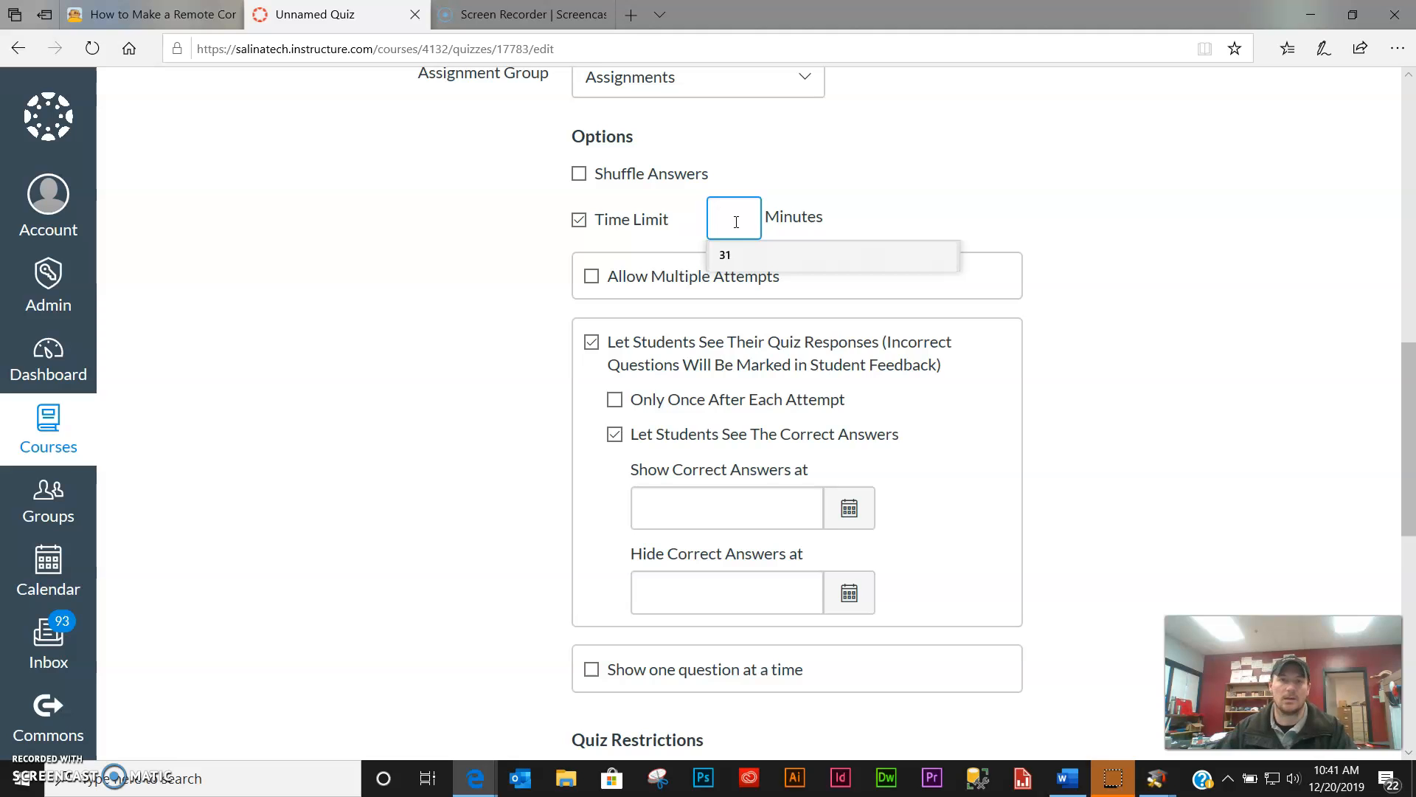
{"action": "left_click", "coordinate": [1000, 229]}
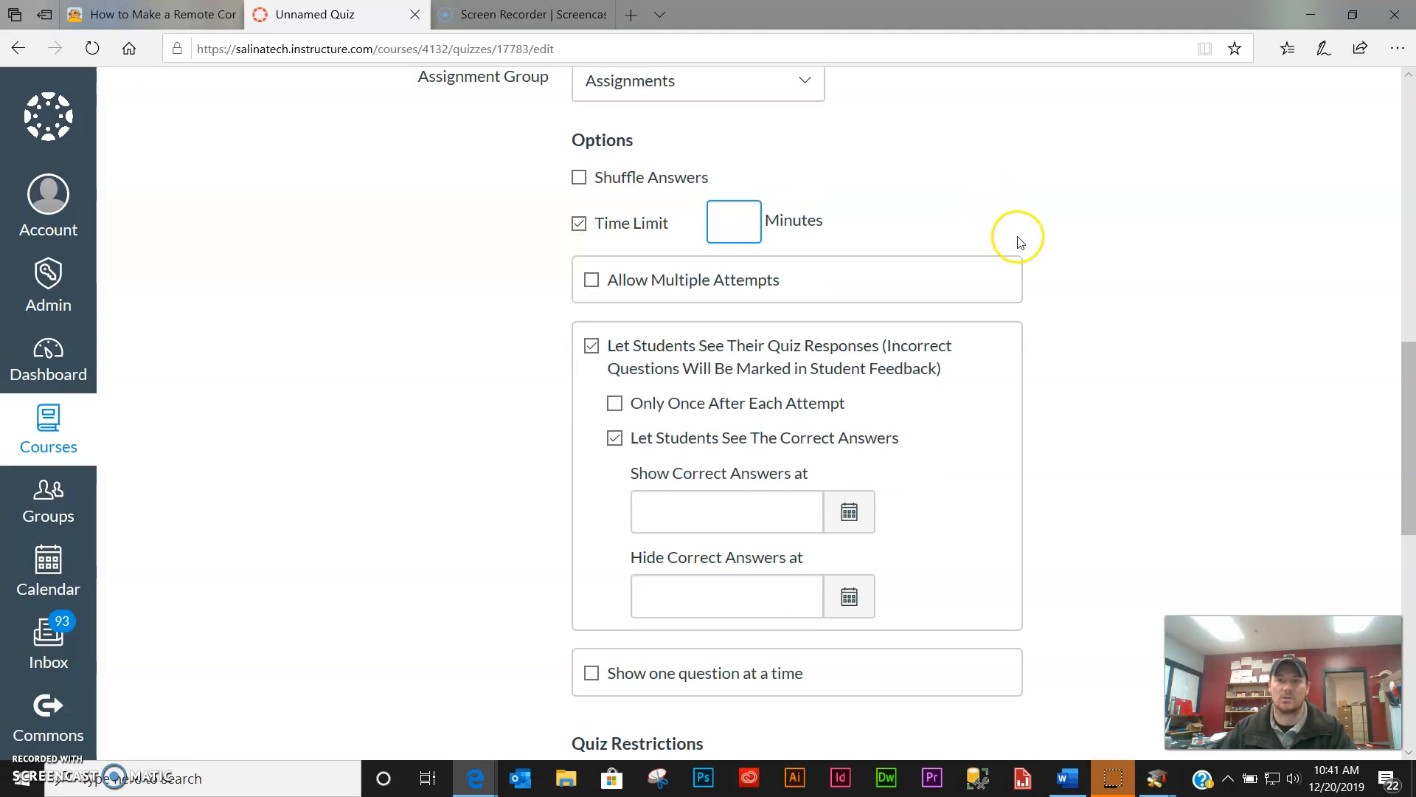
{"action": "left_click", "coordinate": [1080, 259]}
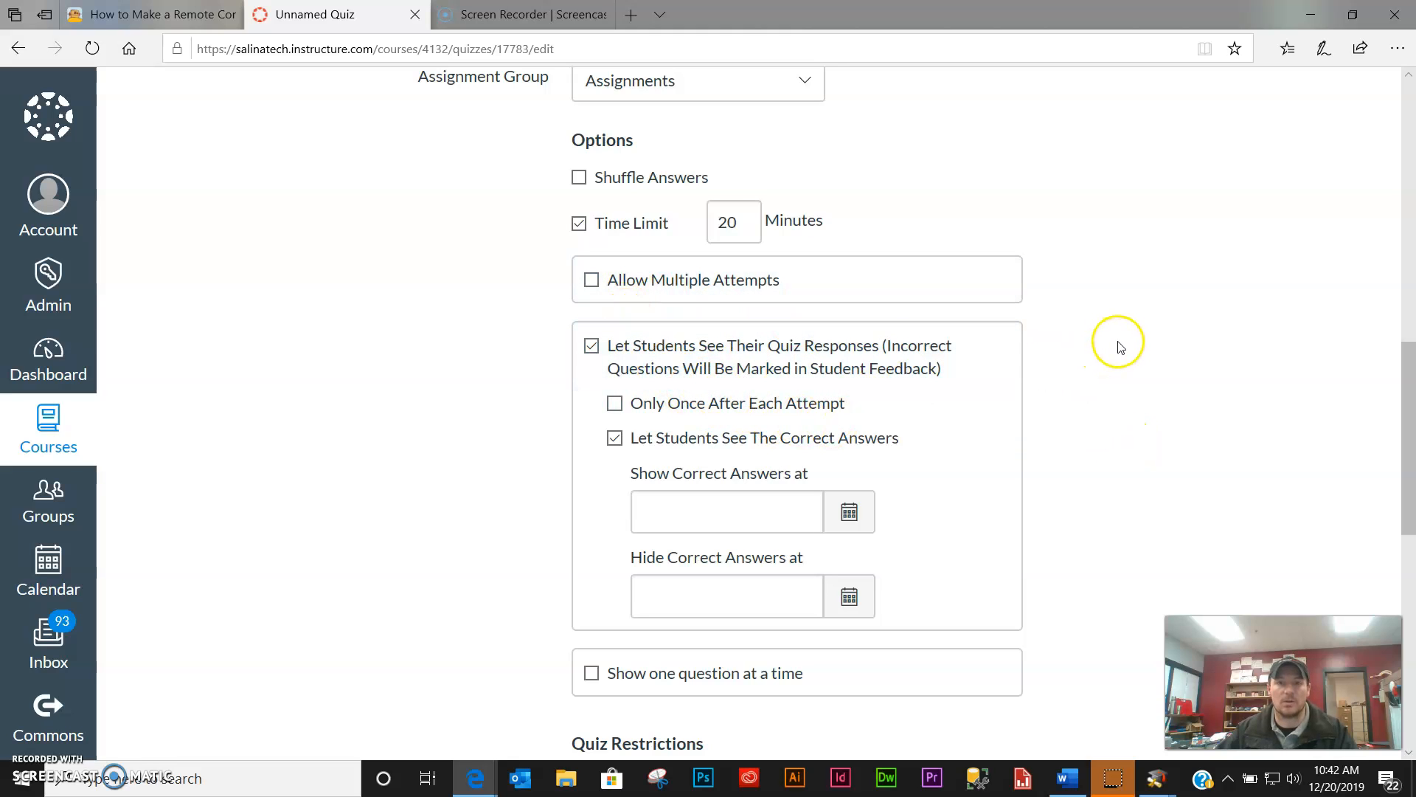
- Allow multiple attempts, limited to 2, keeping the highest score
{"action": "left_click", "coordinate": [593, 282]}
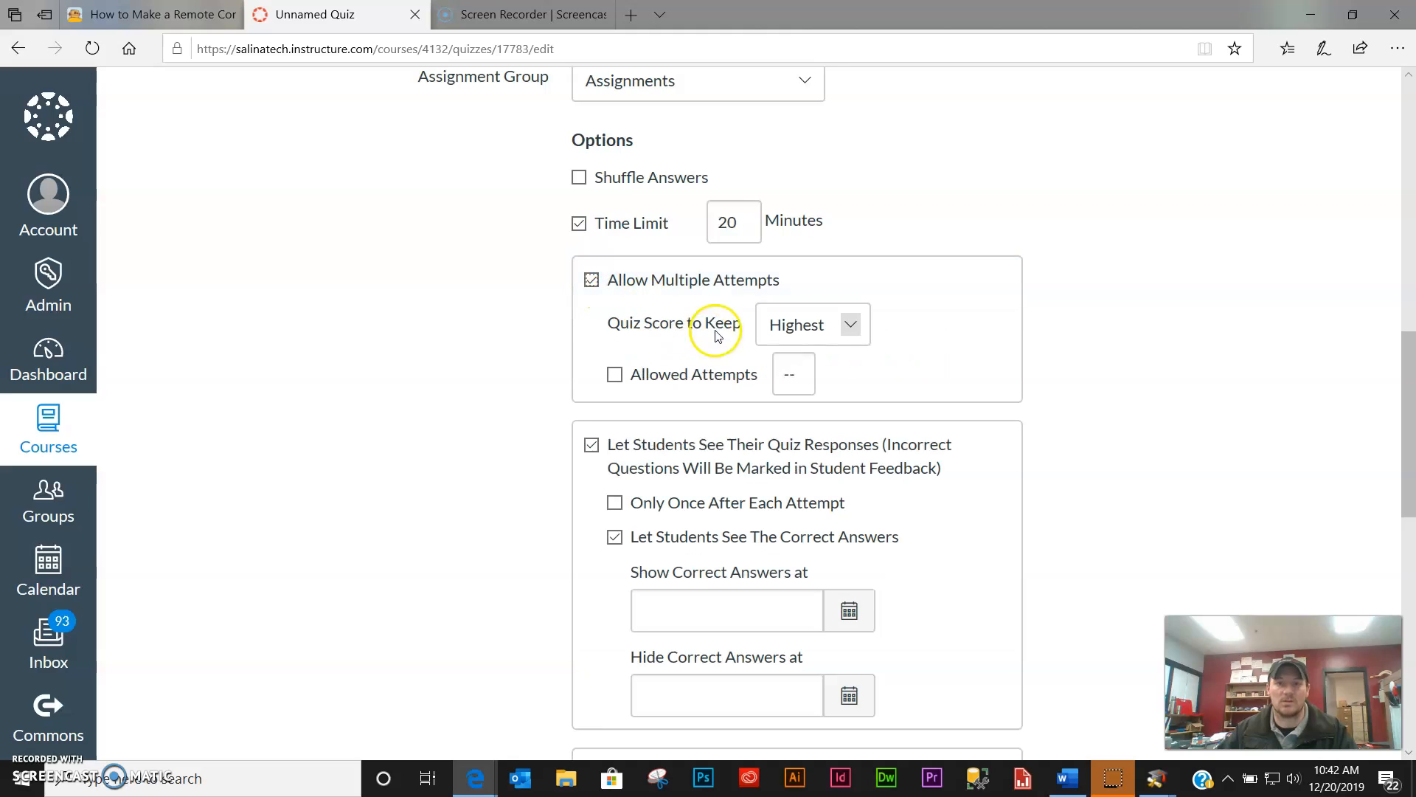
{"action": "left_click", "coordinate": [669, 382]}
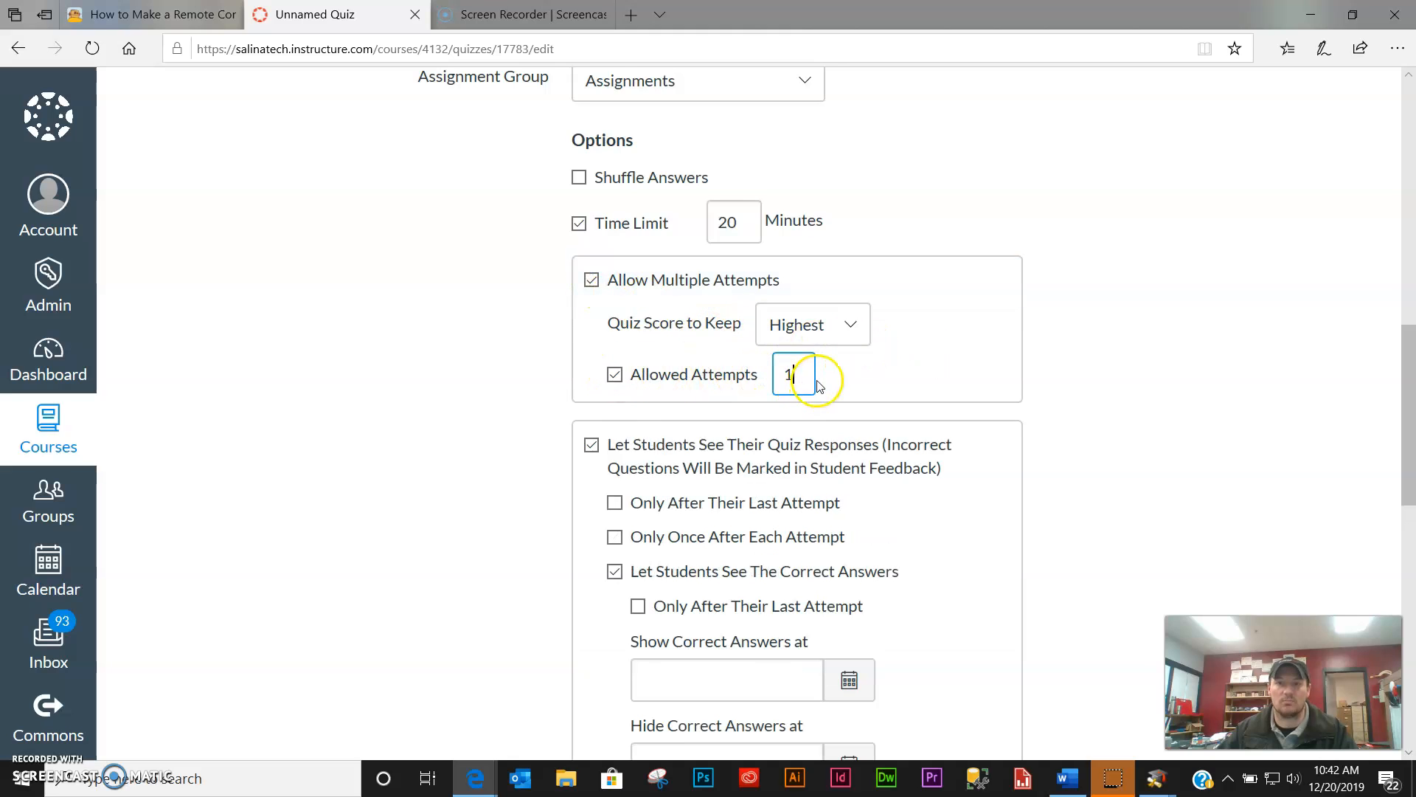
{"action": "left_click", "coordinate": [1163, 420]}
{"action": "scroll", "coordinate": [1153, 433], "scroll_direction": "down", "scroll_amount": 1}
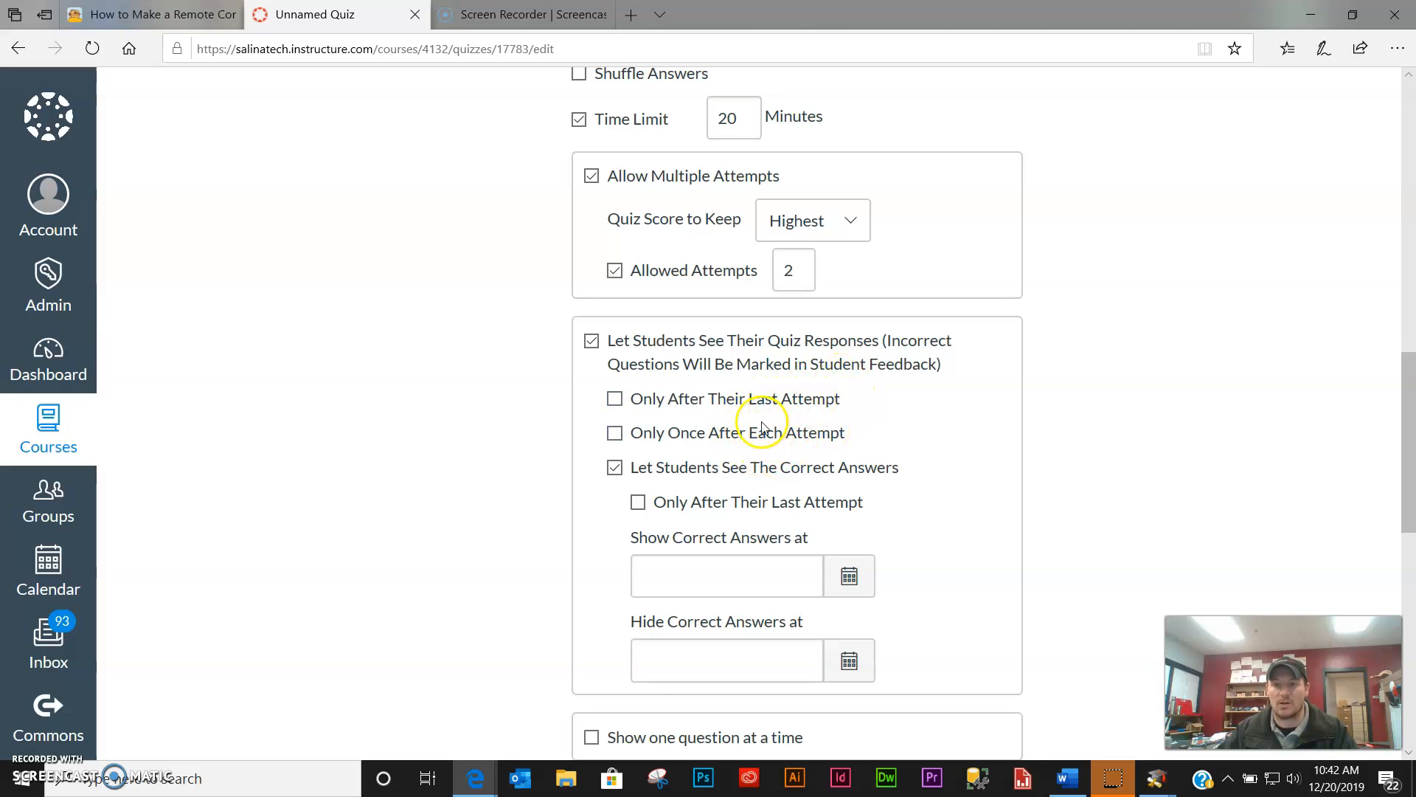
- Stop letting students see the correct answers
{"action": "left_click", "coordinate": [616, 469]}
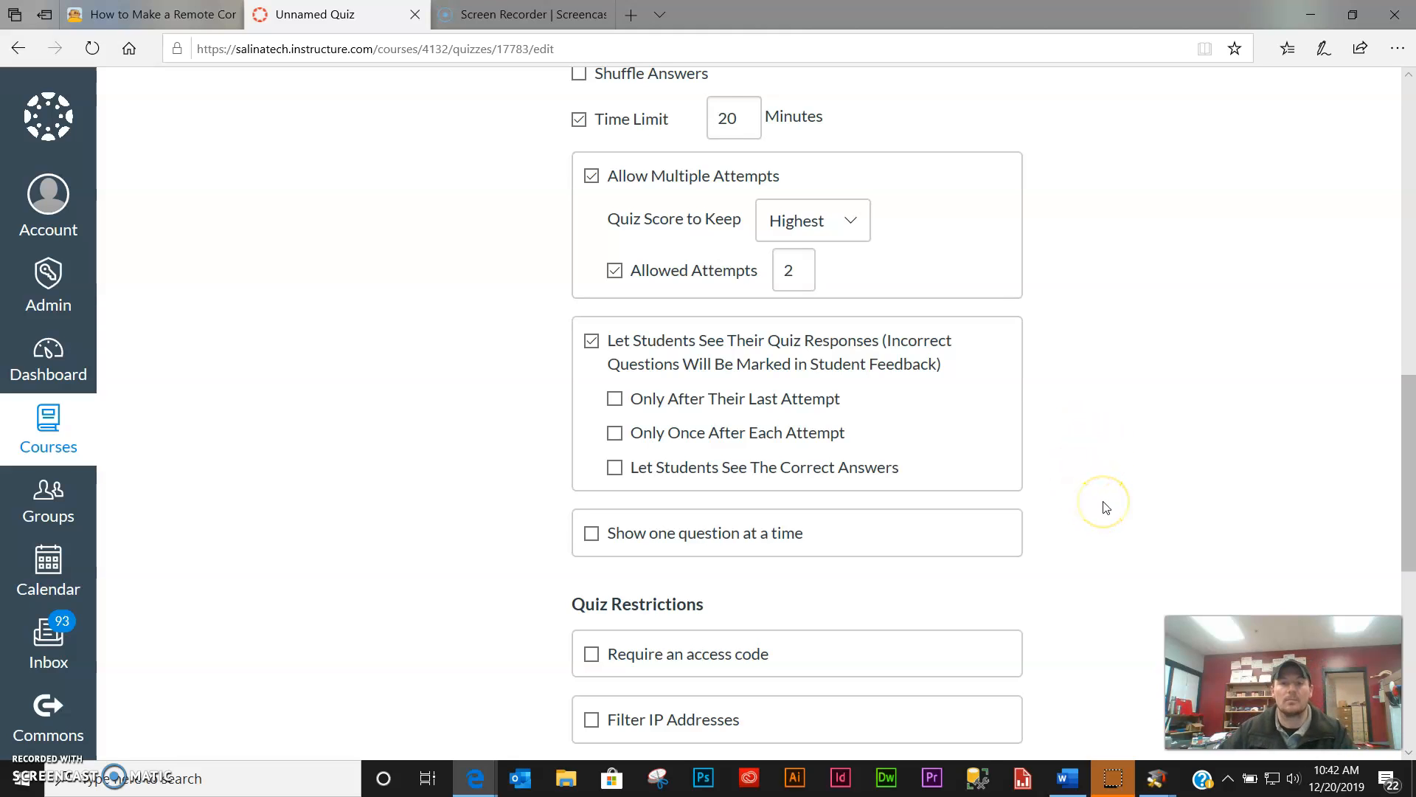
{"action": "scroll", "coordinate": [1107, 507], "scroll_direction": "down", "scroll_amount": 1}
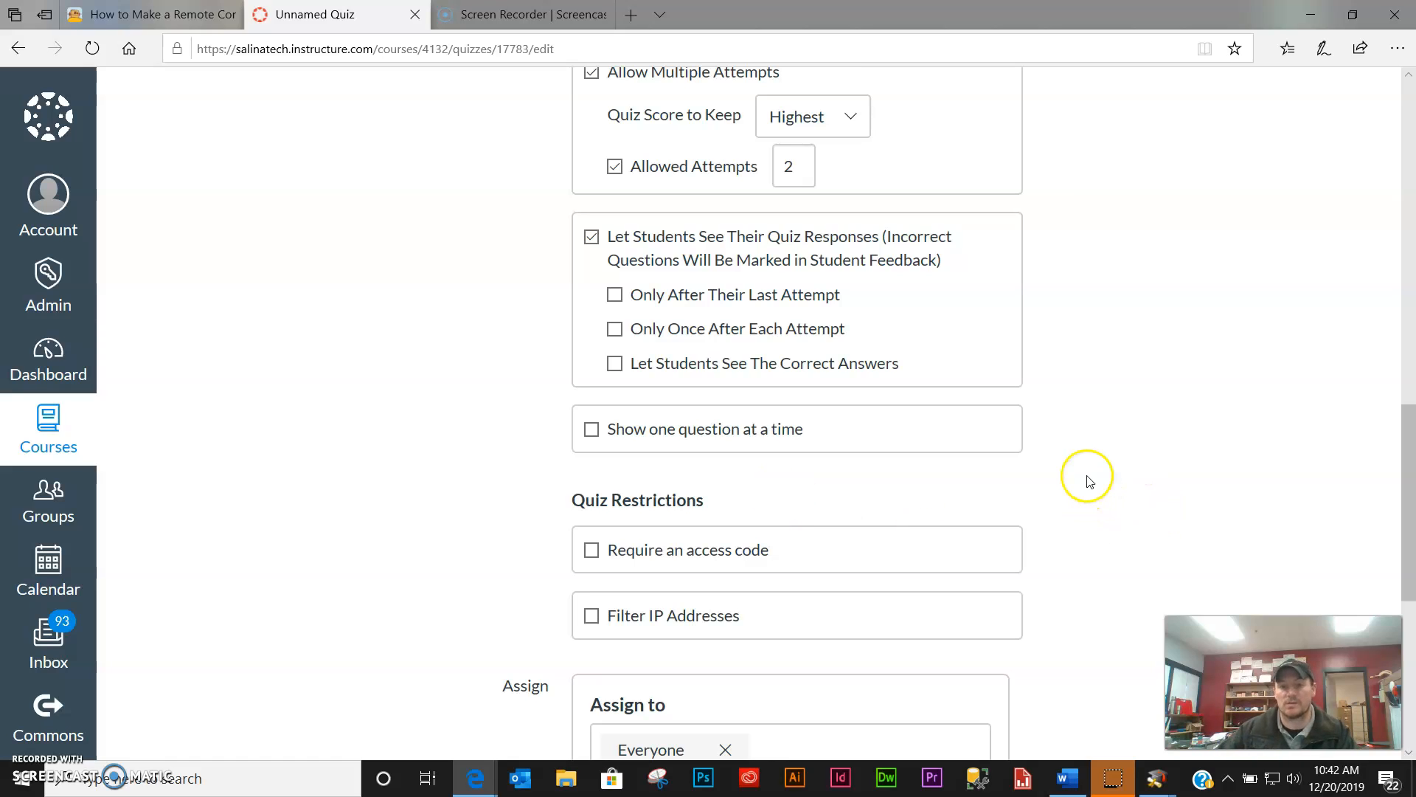
{"action": "scroll", "coordinate": [1086, 474], "scroll_direction": "down", "scroll_amount": 1}
{"action": "scroll", "coordinate": [1087, 474], "scroll_direction": "down", "scroll_amount": 5}
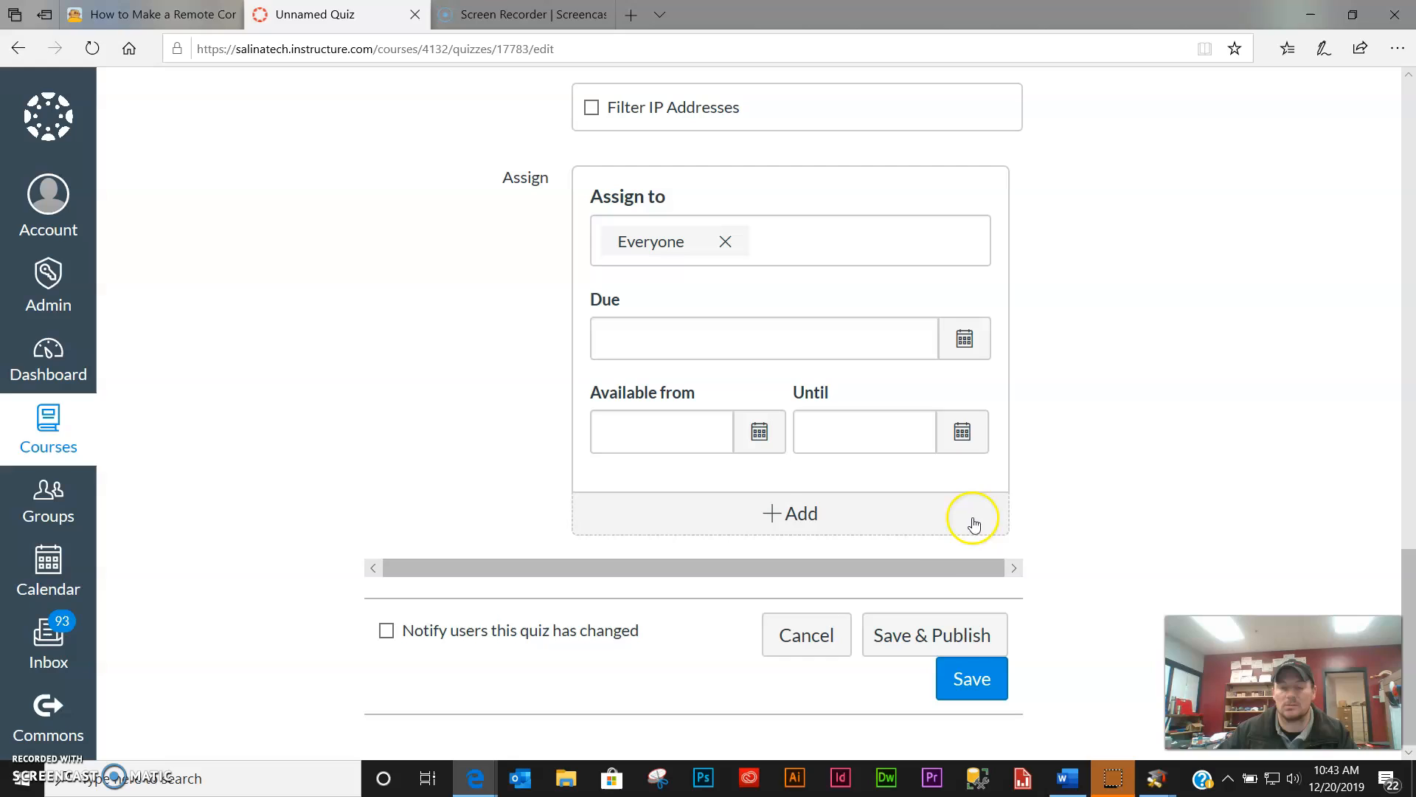
- Save the quiz settings, then reopen the quiz for editing on its empty Questions tab
{"action": "left_click", "coordinate": [975, 684]}
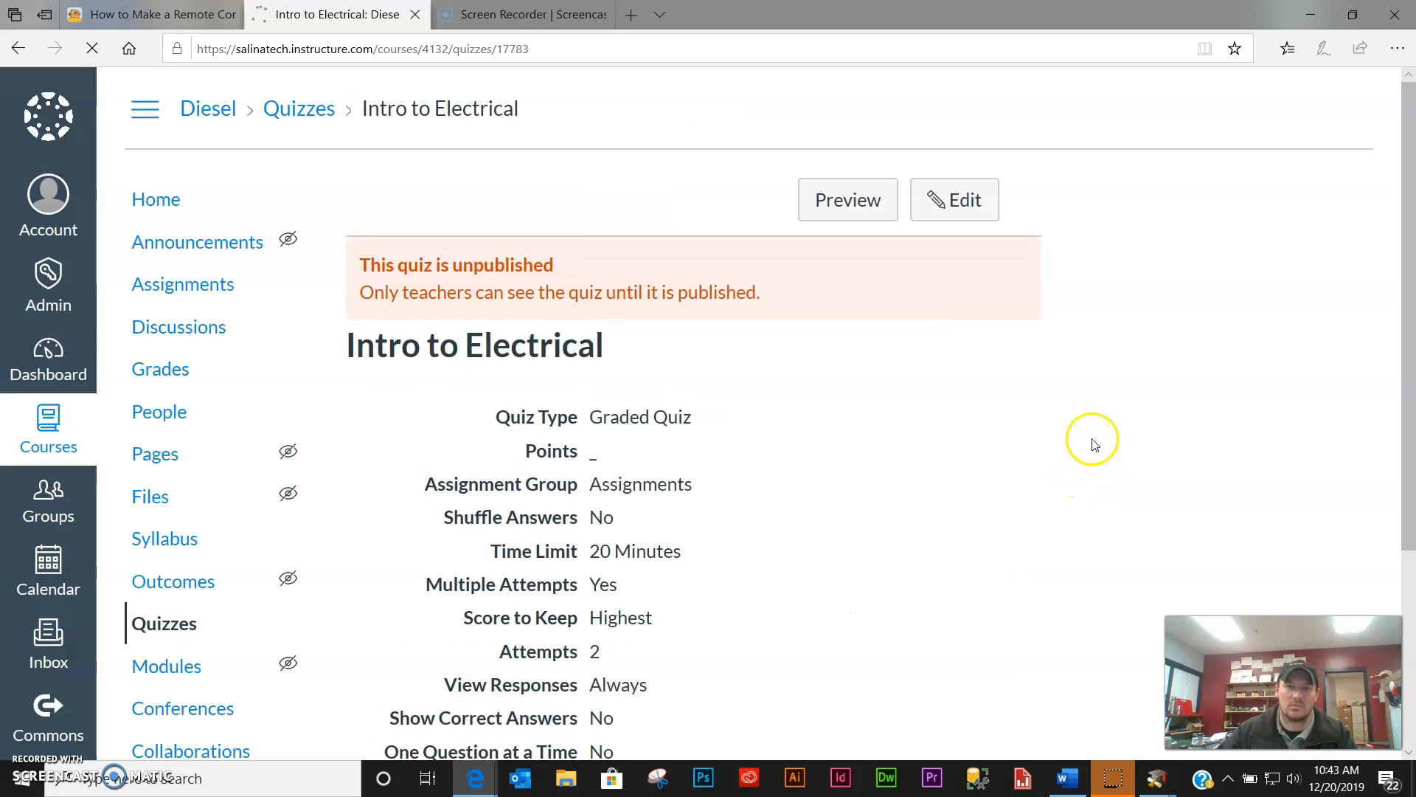
{"action": "left_click", "coordinate": [963, 208]}
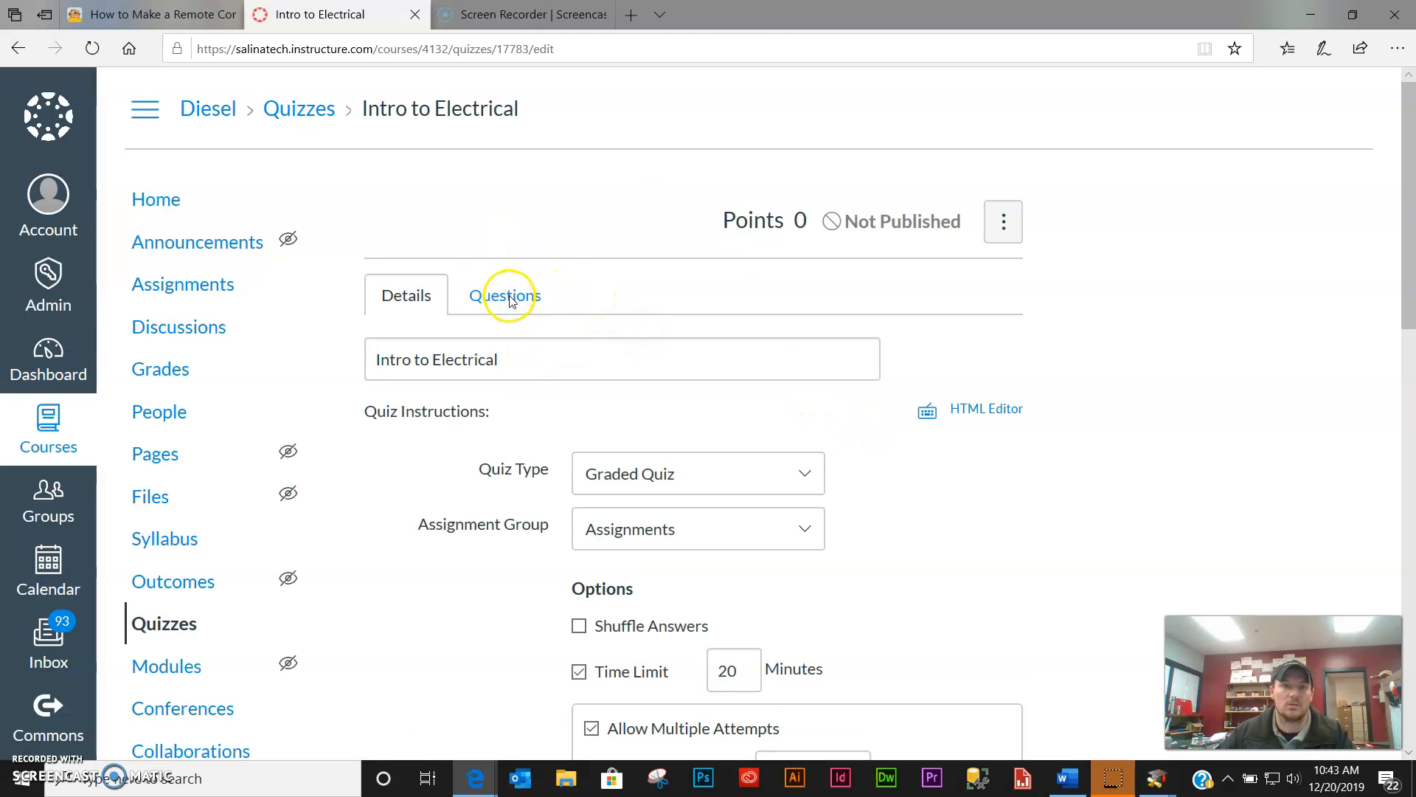
{"action": "left_click", "coordinate": [510, 303]}
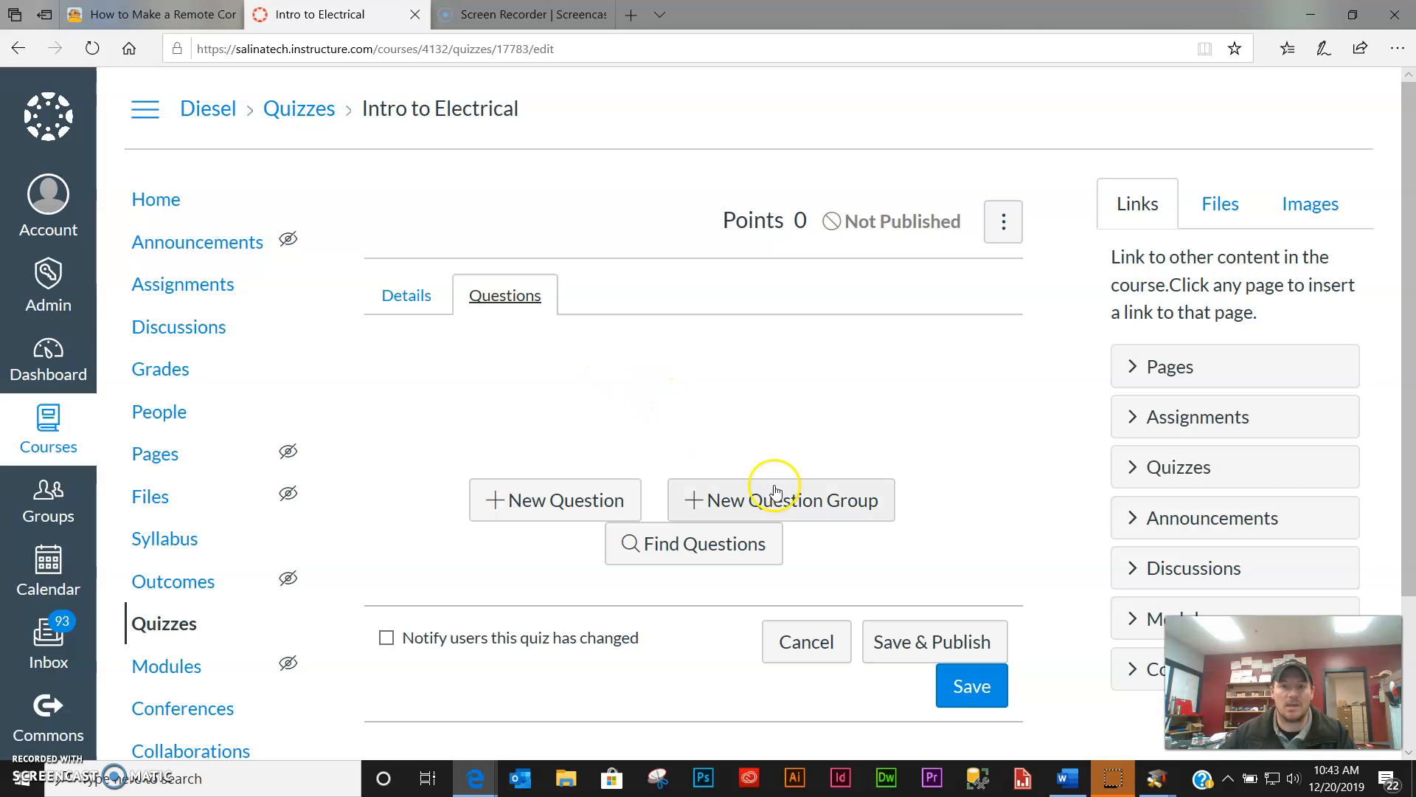
- Add a new question group renamed 'Intro to Electrical' and select its pick count of 20
{"action": "left_click", "coordinate": [800, 507]}
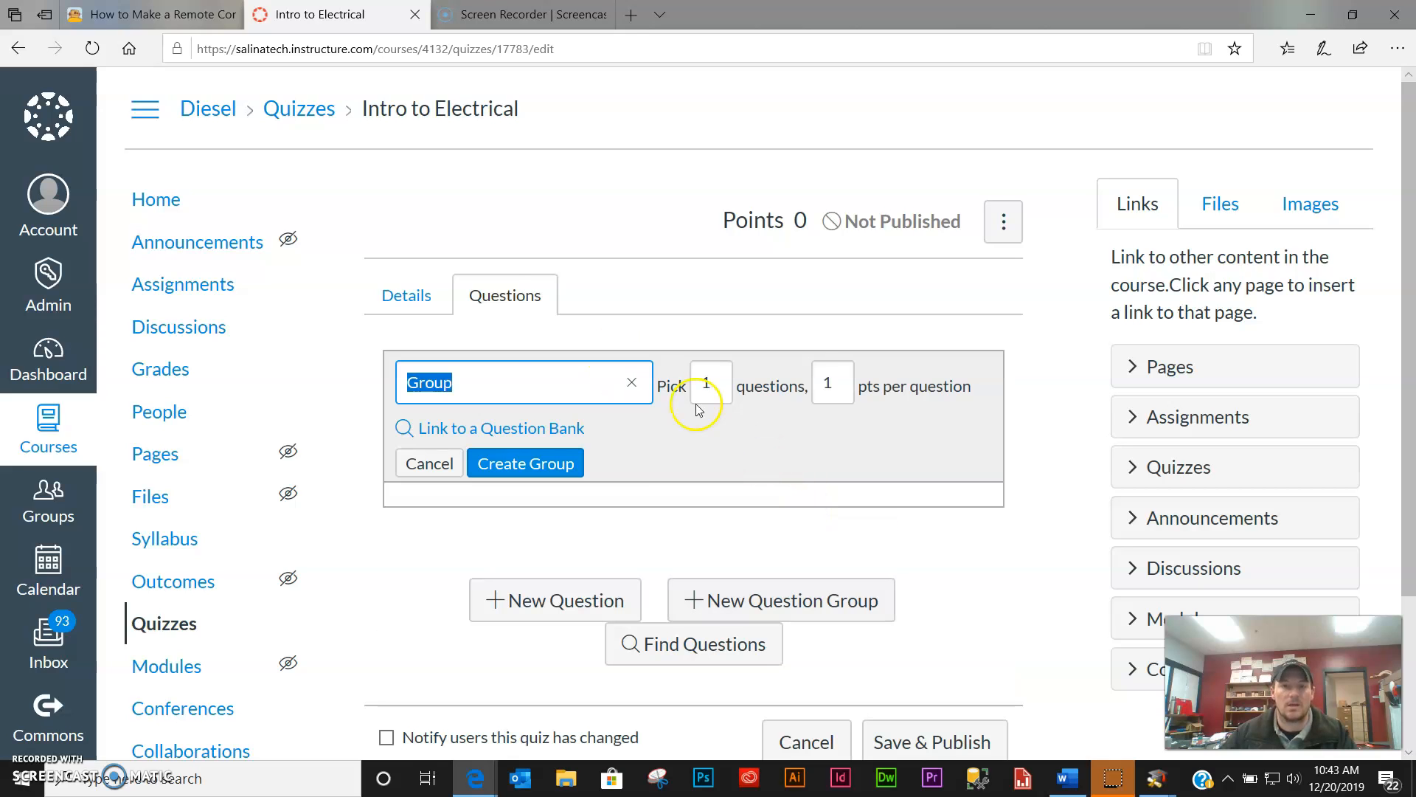
{"action": "left_click", "coordinate": [479, 389]}
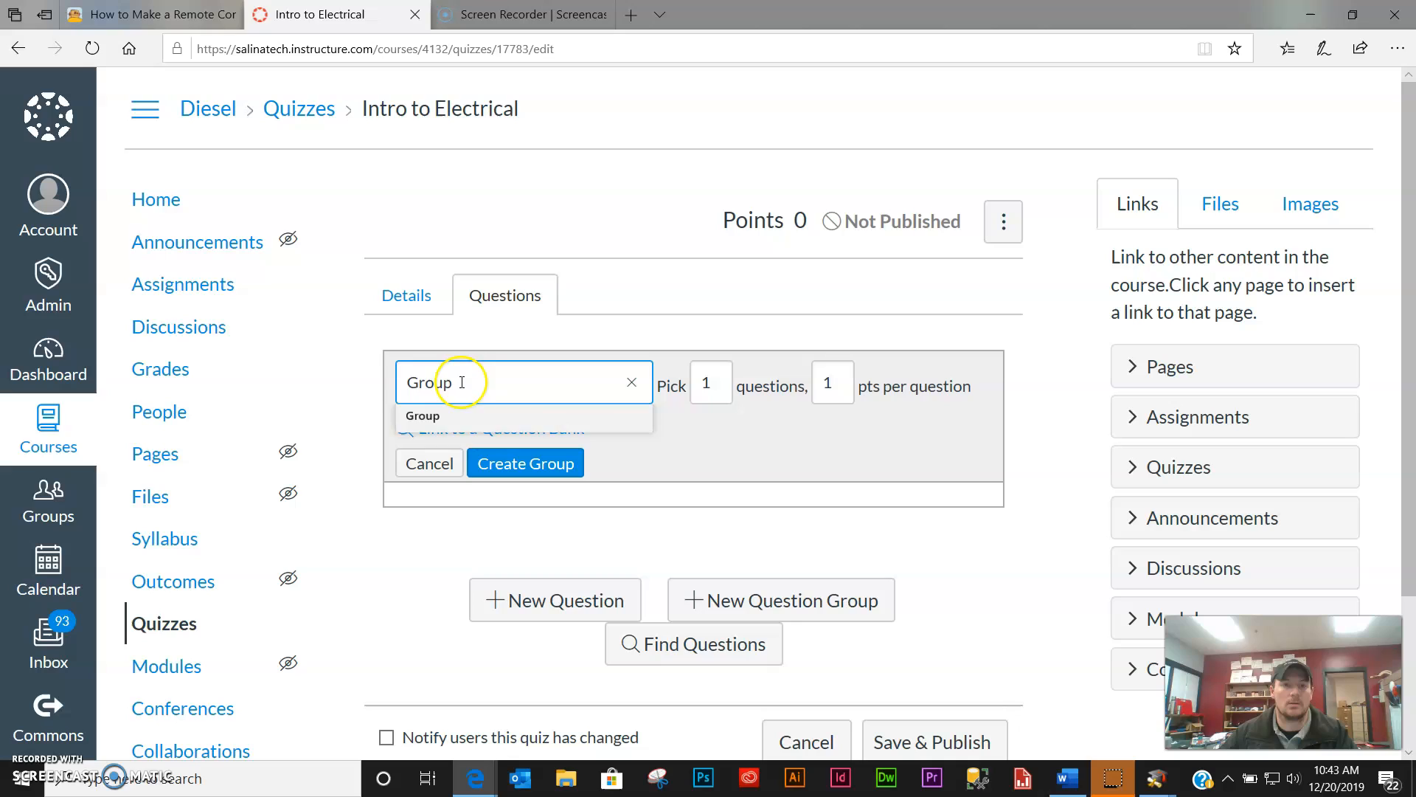
{"action": "left_click_drag", "start_coordinate": [493, 384], "coordinate": [384, 389]}
{"action": "type", "text": "Intro to "}
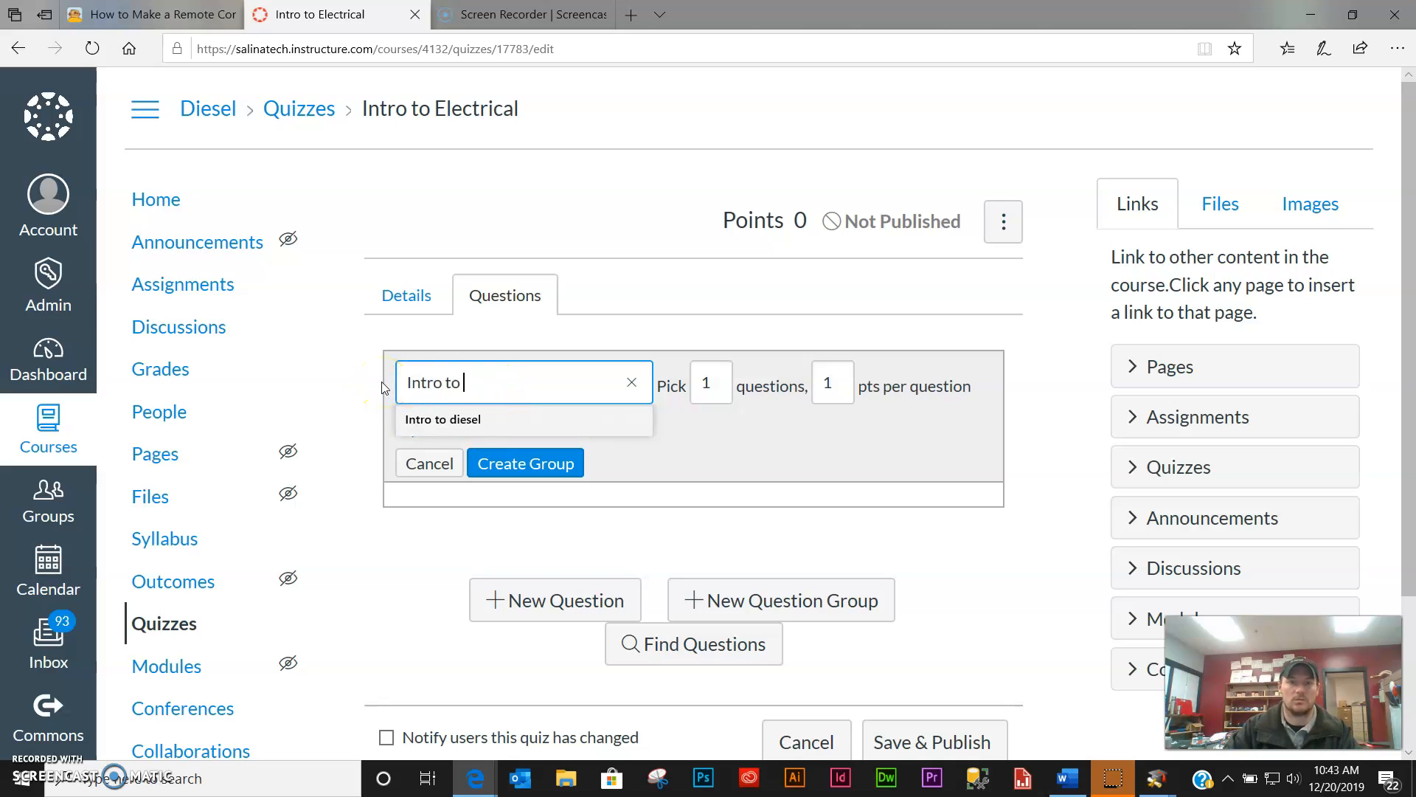
{"action": "type", "text": "el"}
{"action": "key", "text": "BackSpace"}
{"action": "key", "text": "BackSpace"}
{"action": "type", "text": "E"}
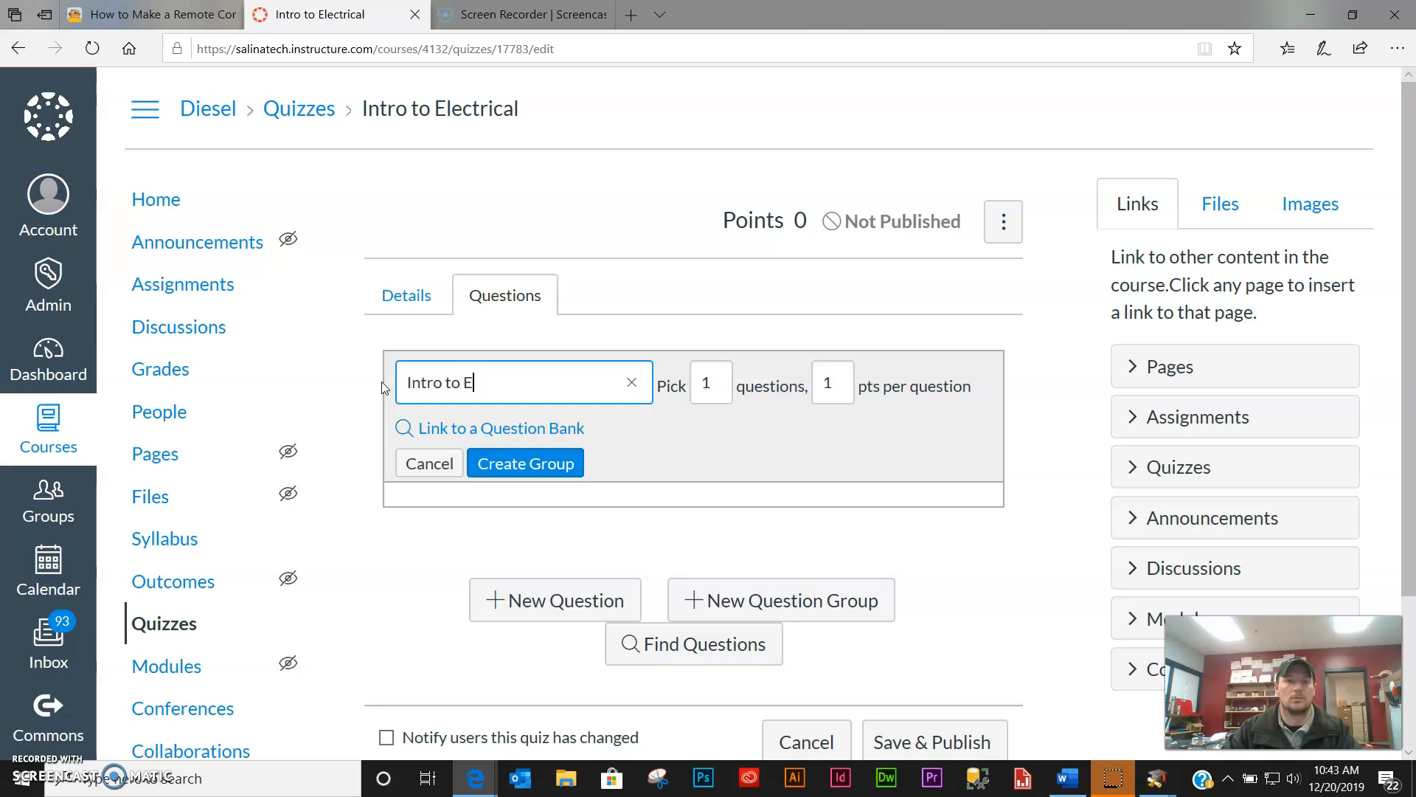
{"action": "type", "text": "lectrical"}
{"action": "double_click", "coordinate": [711, 382]}
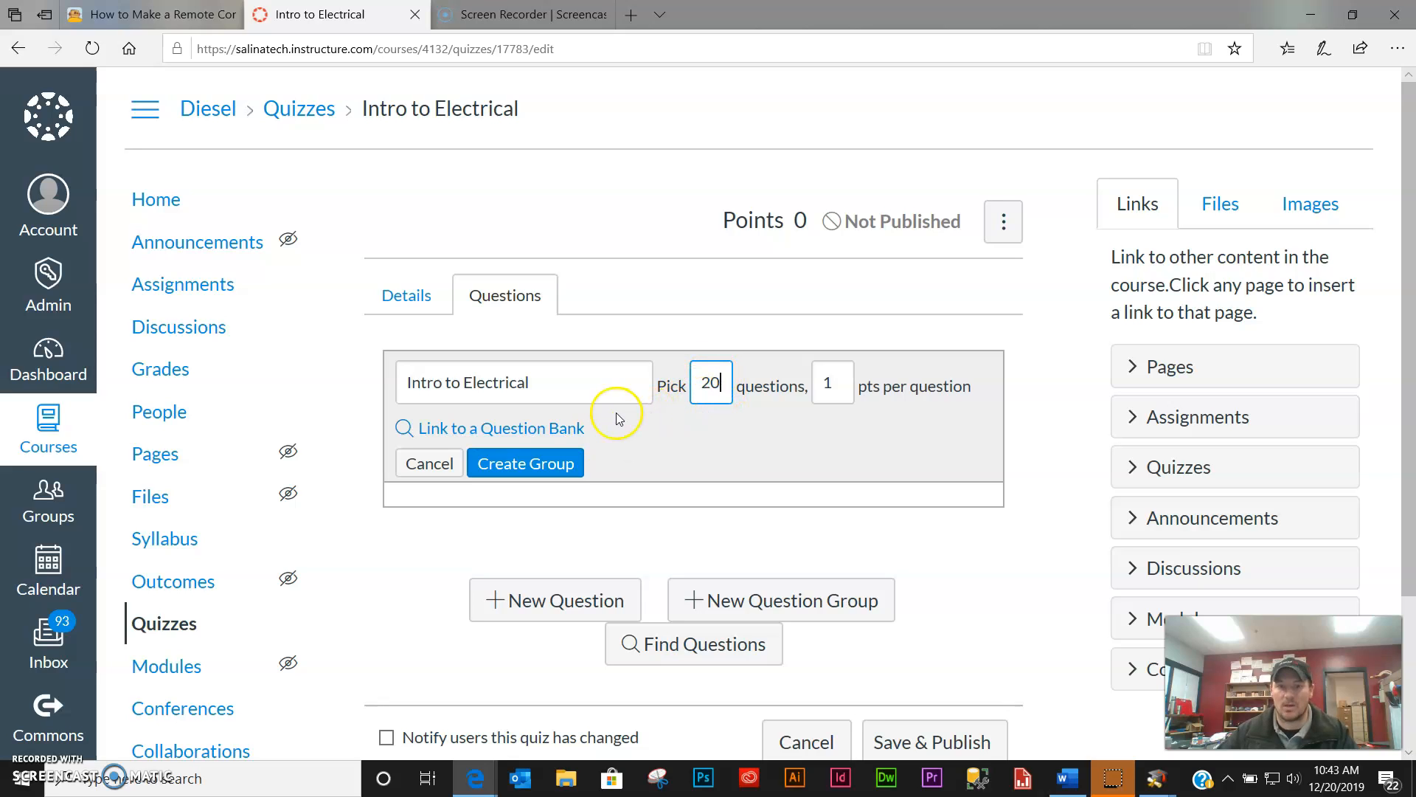
- Link the 'Intro to Electrical' question bank to the group
{"action": "left_click", "coordinate": [545, 436]}
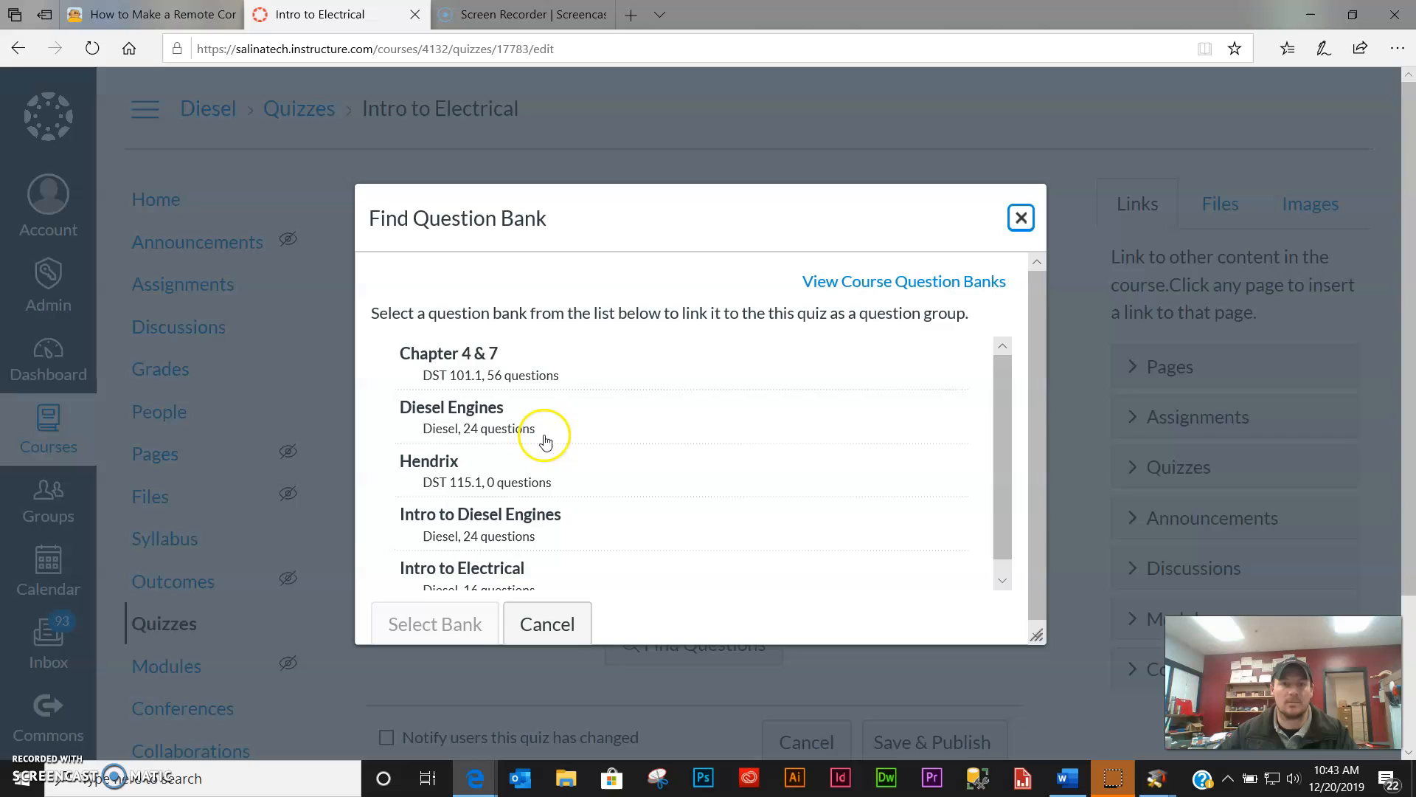
{"action": "scroll", "coordinate": [535, 571], "scroll_direction": "down", "scroll_amount": 1}
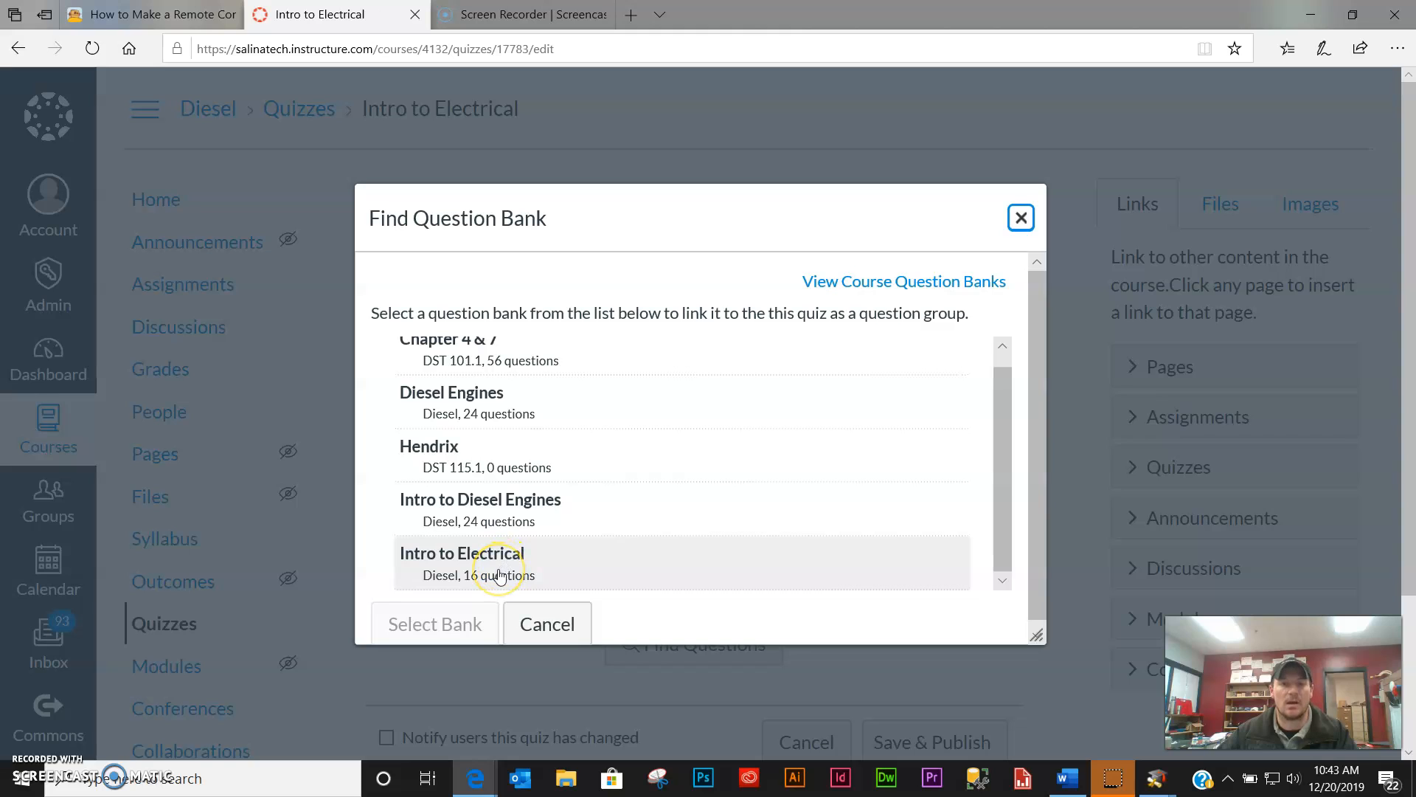
{"action": "left_click", "coordinate": [499, 576]}
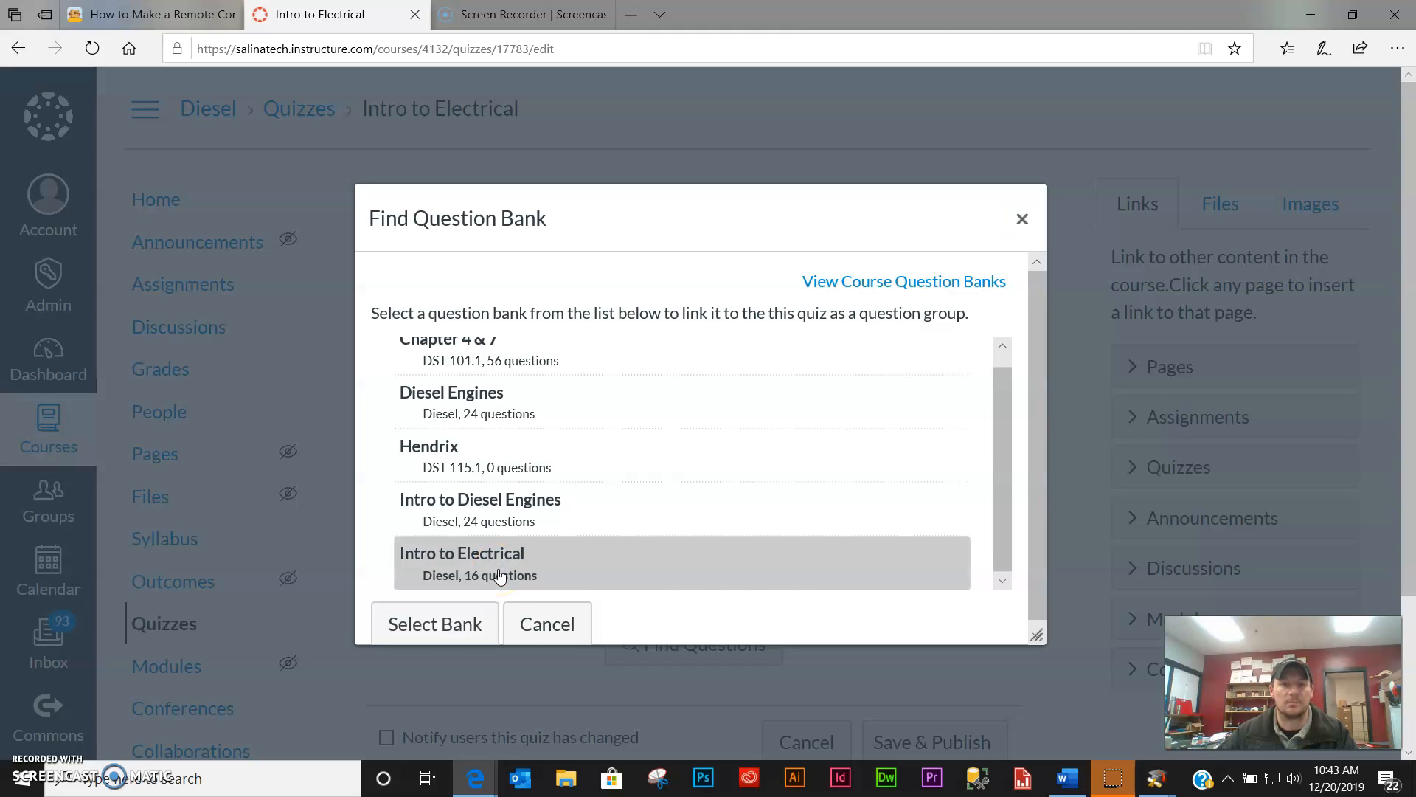
{"action": "left_click", "coordinate": [444, 623]}
- Change the group's pick count to 16 at 1 point each and create the group
{"action": "double_click", "coordinate": [710, 382]}
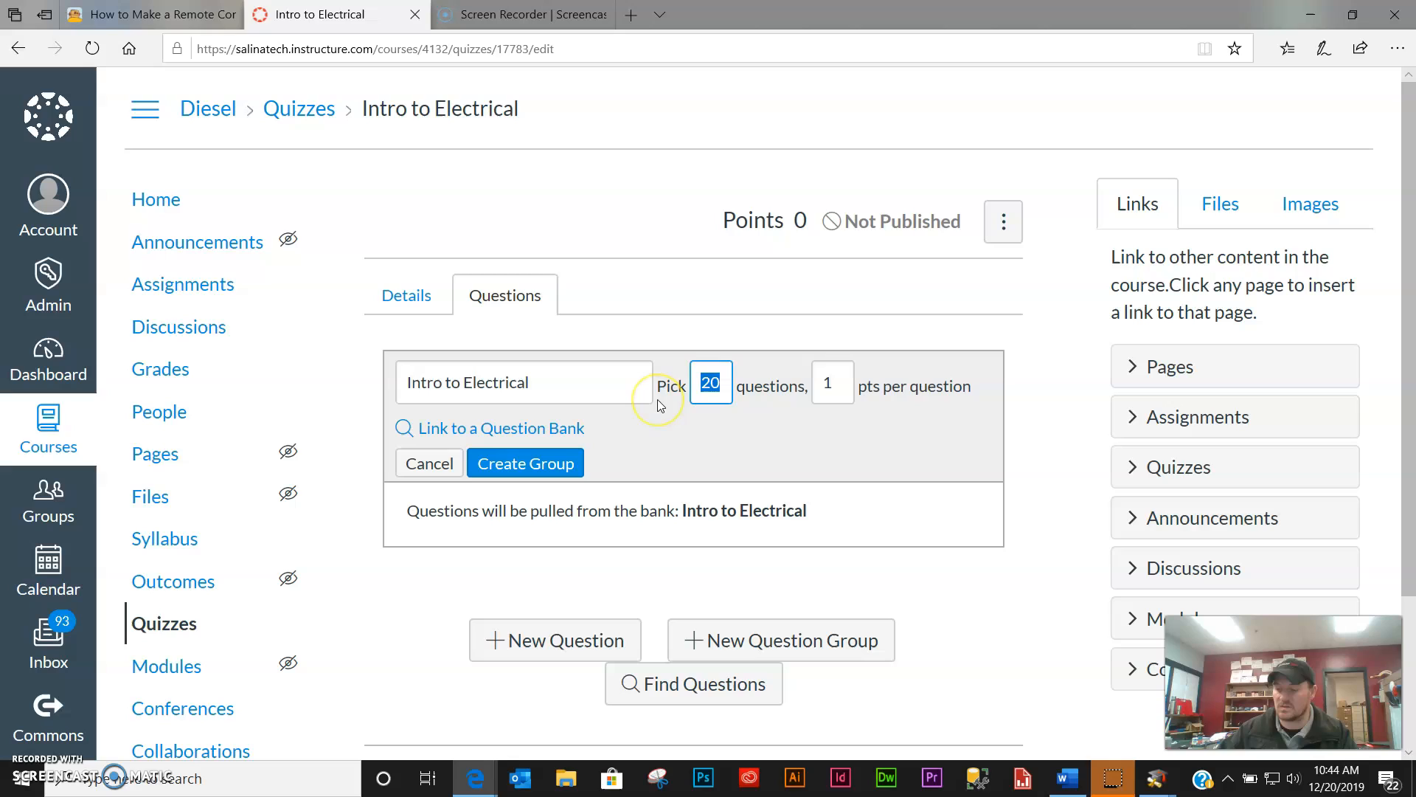
{"action": "type", "text": "15"}
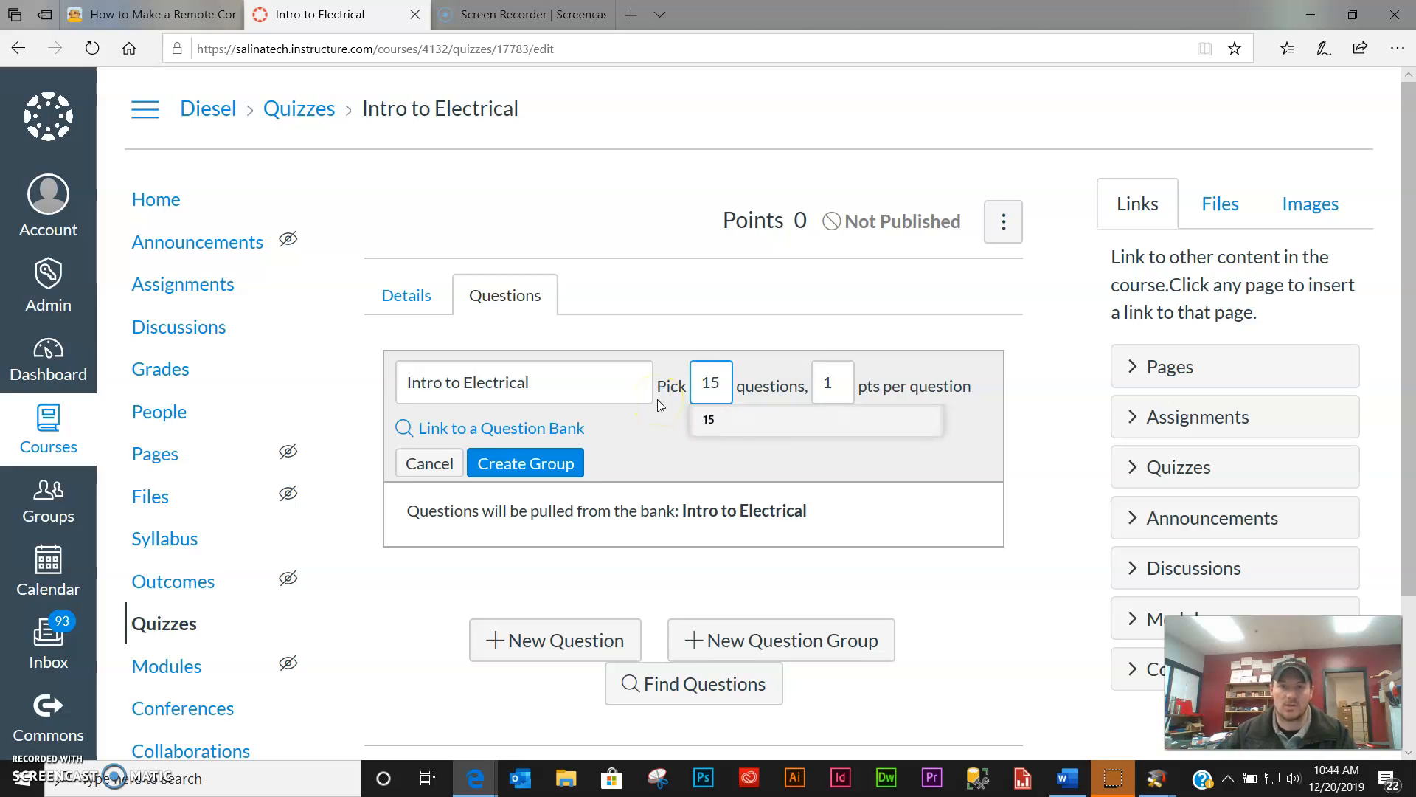
{"action": "left_click", "coordinate": [1013, 469]}
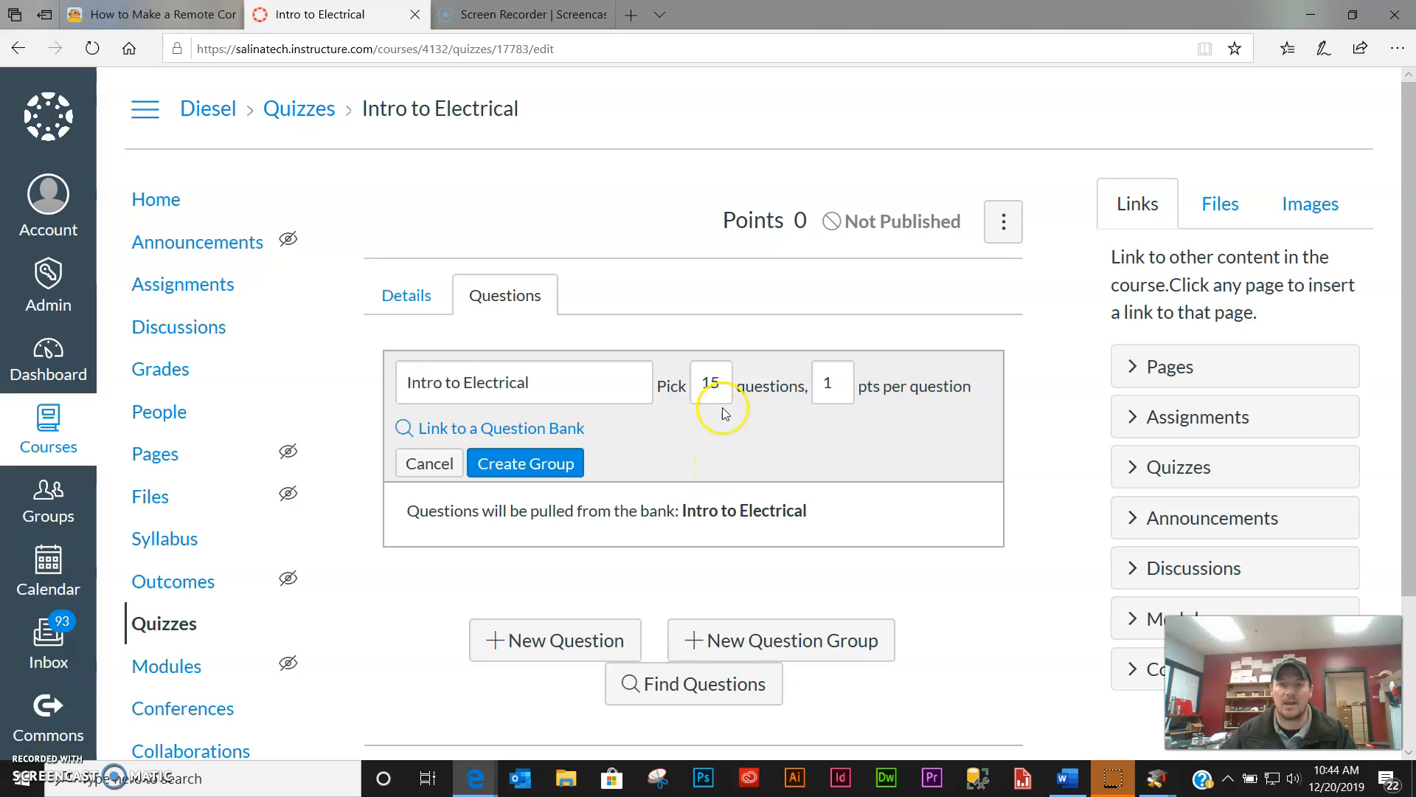
{"action": "left_click", "coordinate": [710, 384]}
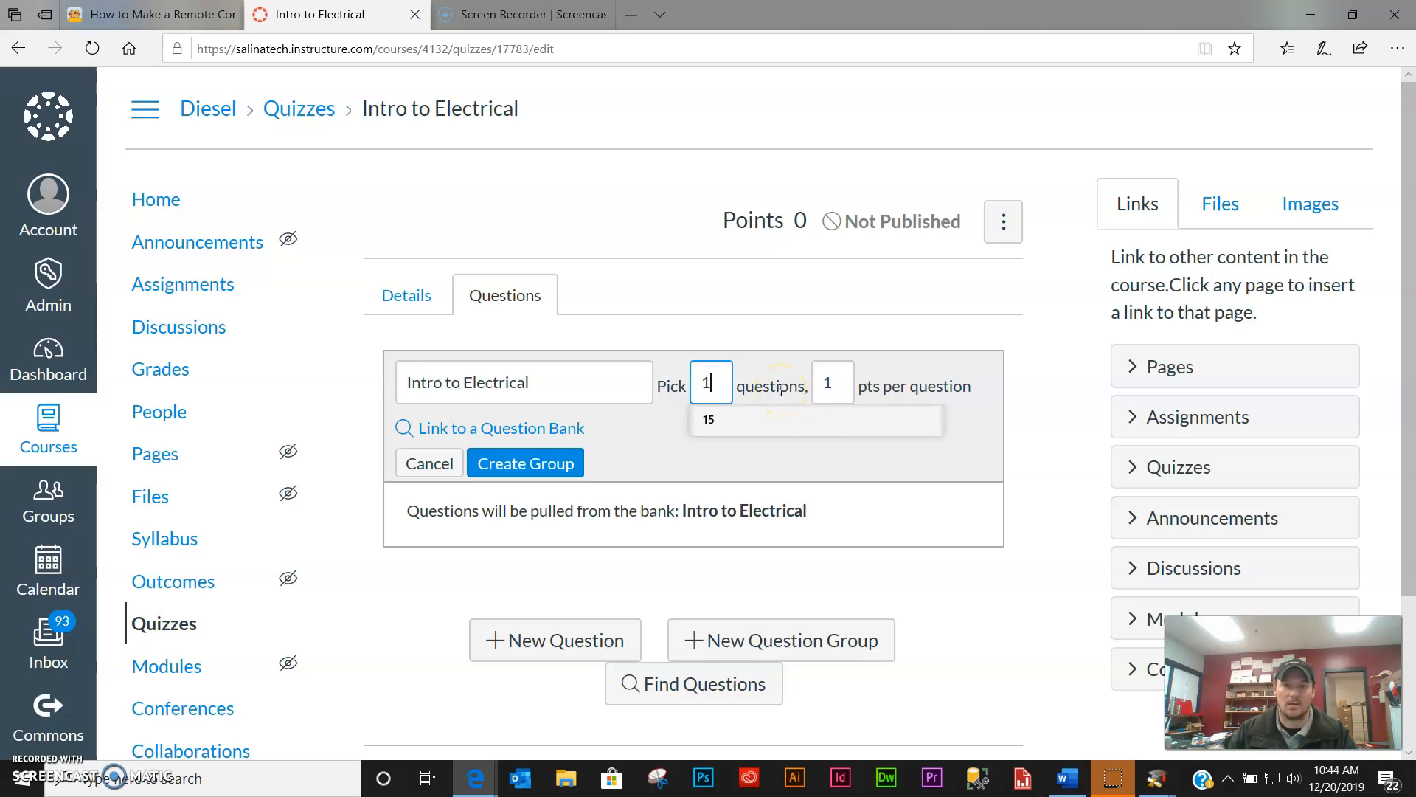
{"action": "type", "text": "6"}
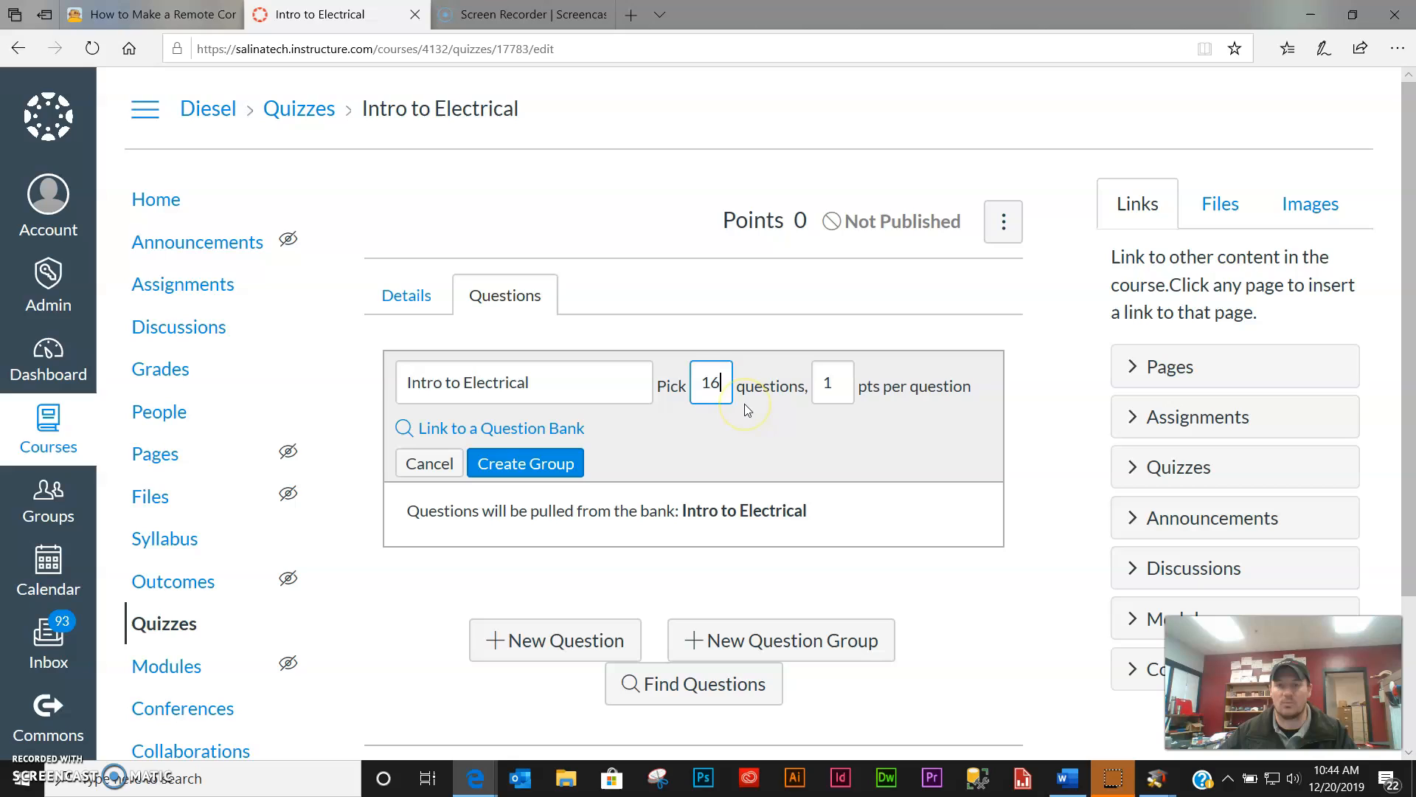
{"action": "left_click", "coordinate": [549, 471]}
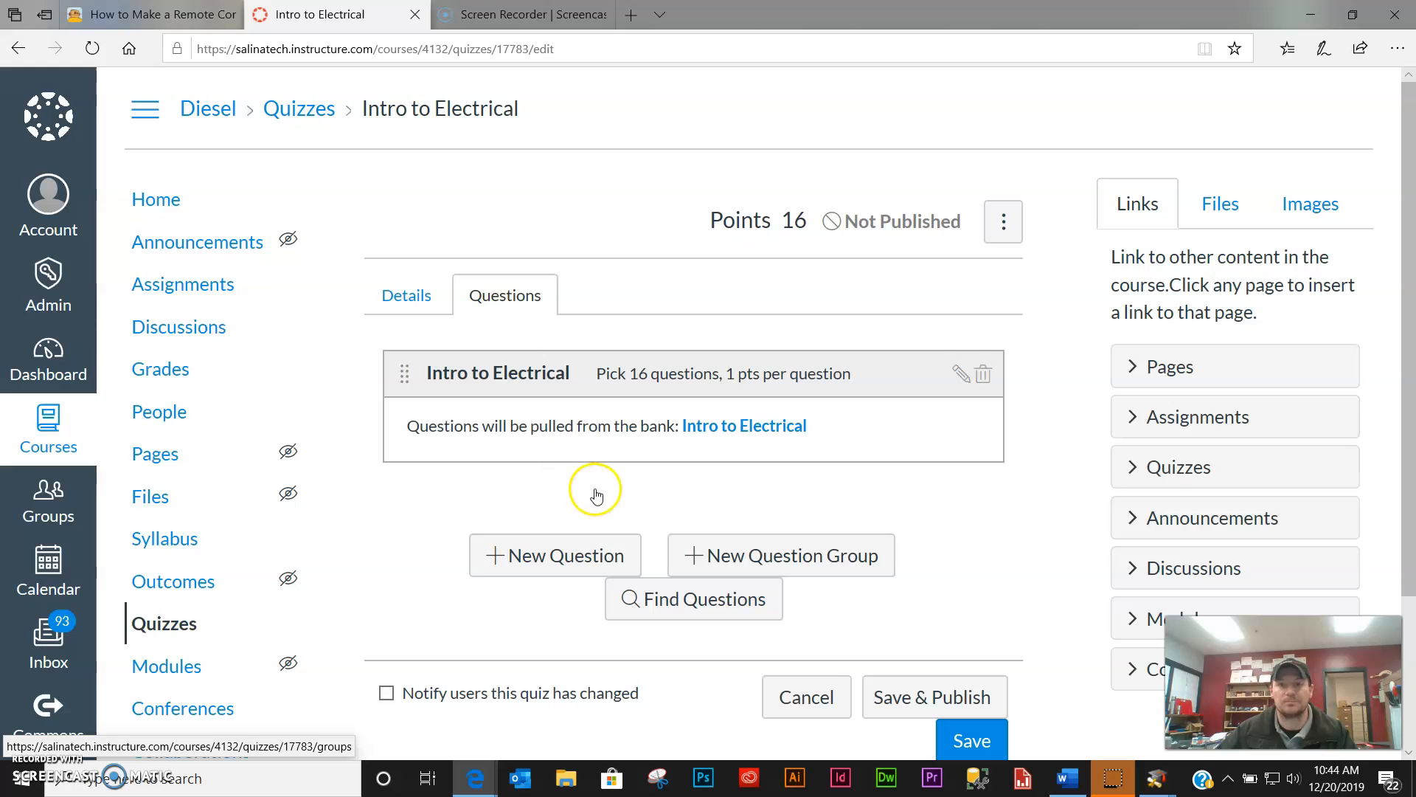
- Save and publish the quiz, review its student preview, then return to the summary page
{"action": "scroll", "coordinate": [966, 686], "scroll_direction": "down", "scroll_amount": 1}
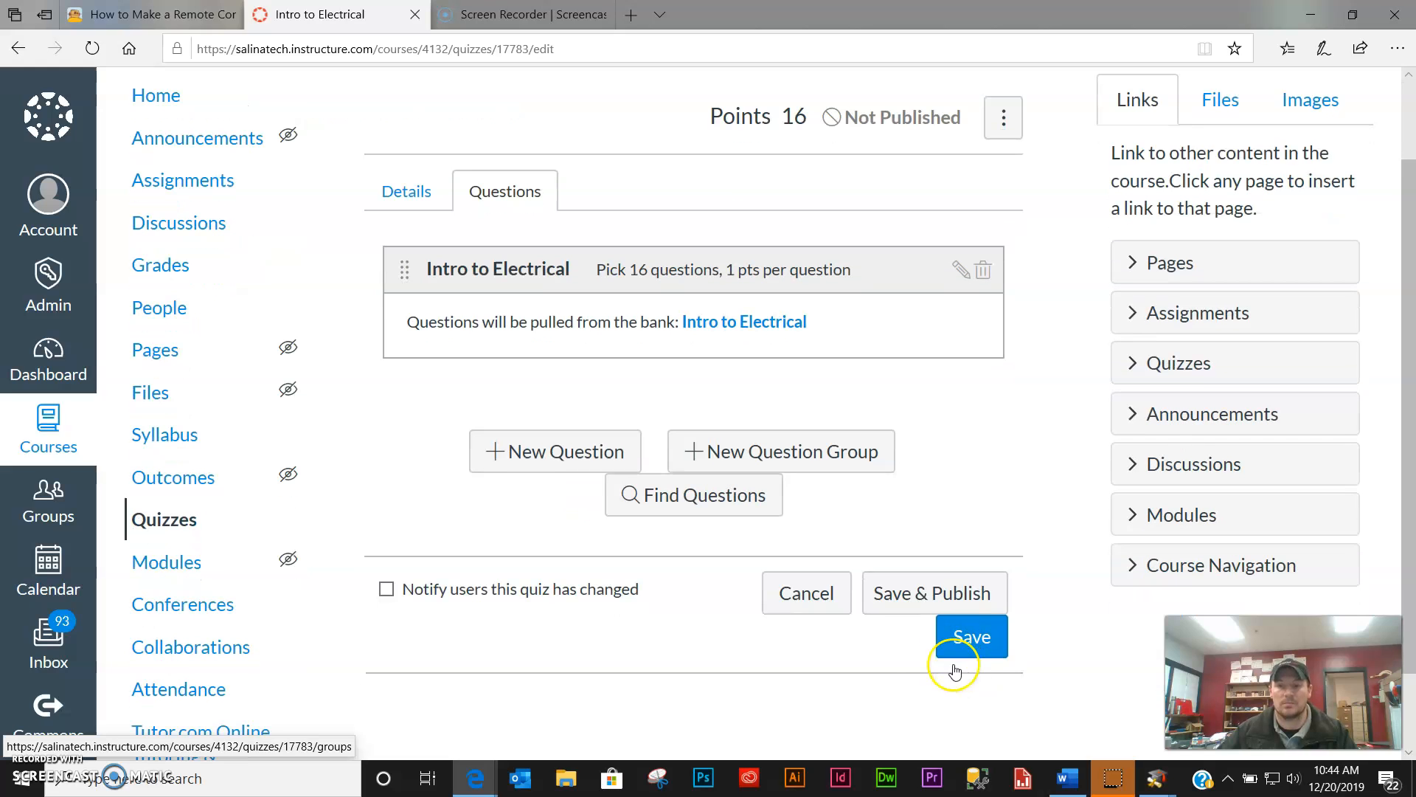
{"action": "left_click", "coordinate": [912, 604]}
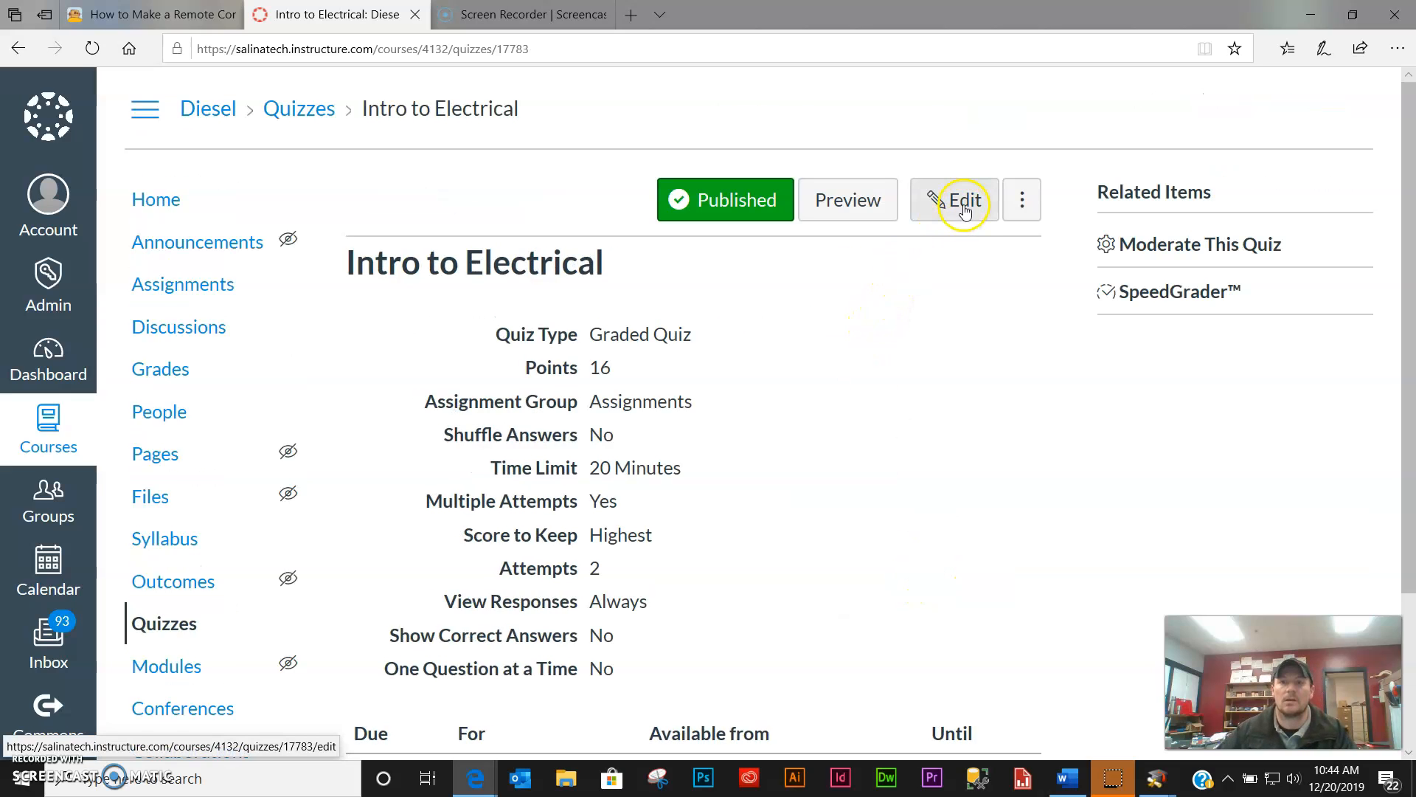
{"action": "left_click", "coordinate": [847, 202]}
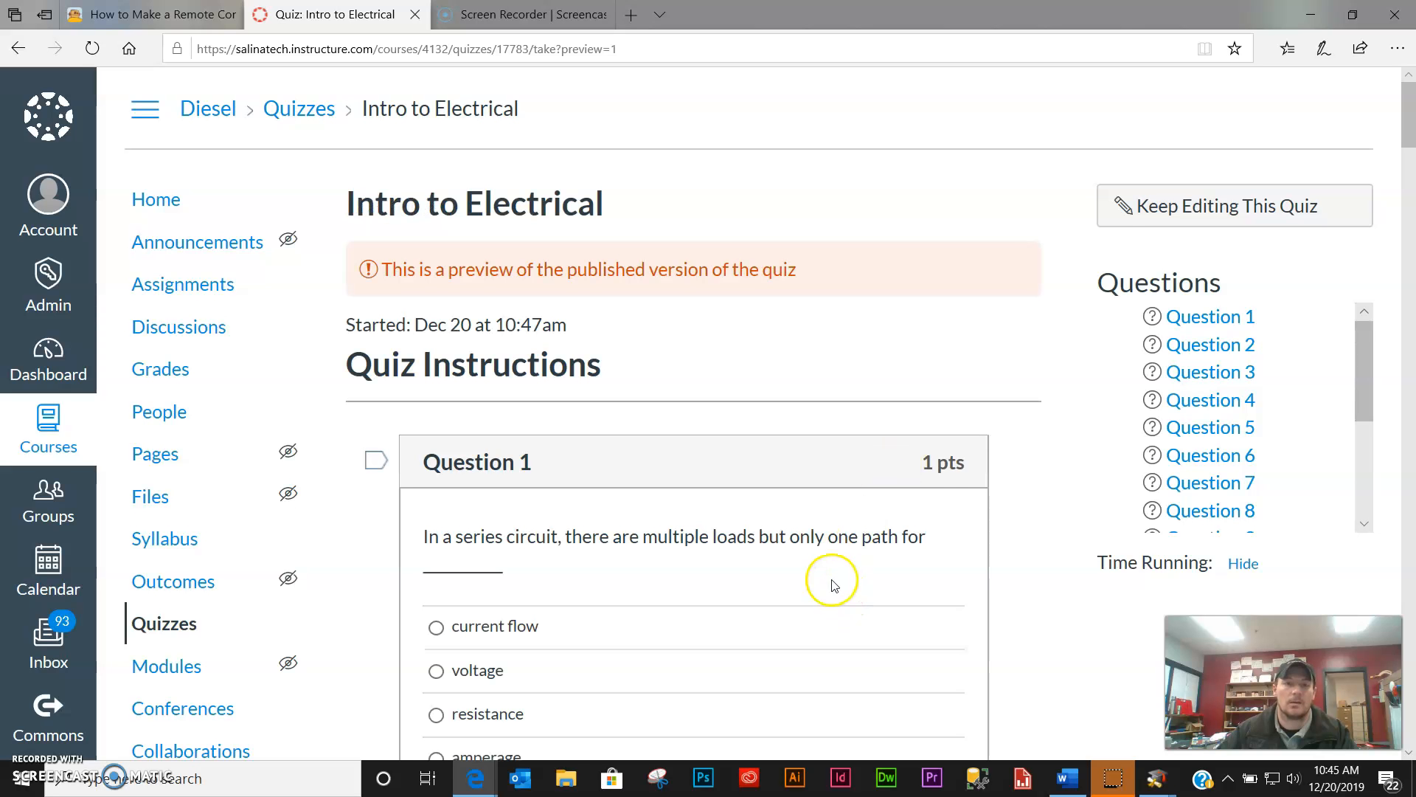
{"action": "scroll", "coordinate": [836, 582], "scroll_direction": "down", "scroll_amount": 3}
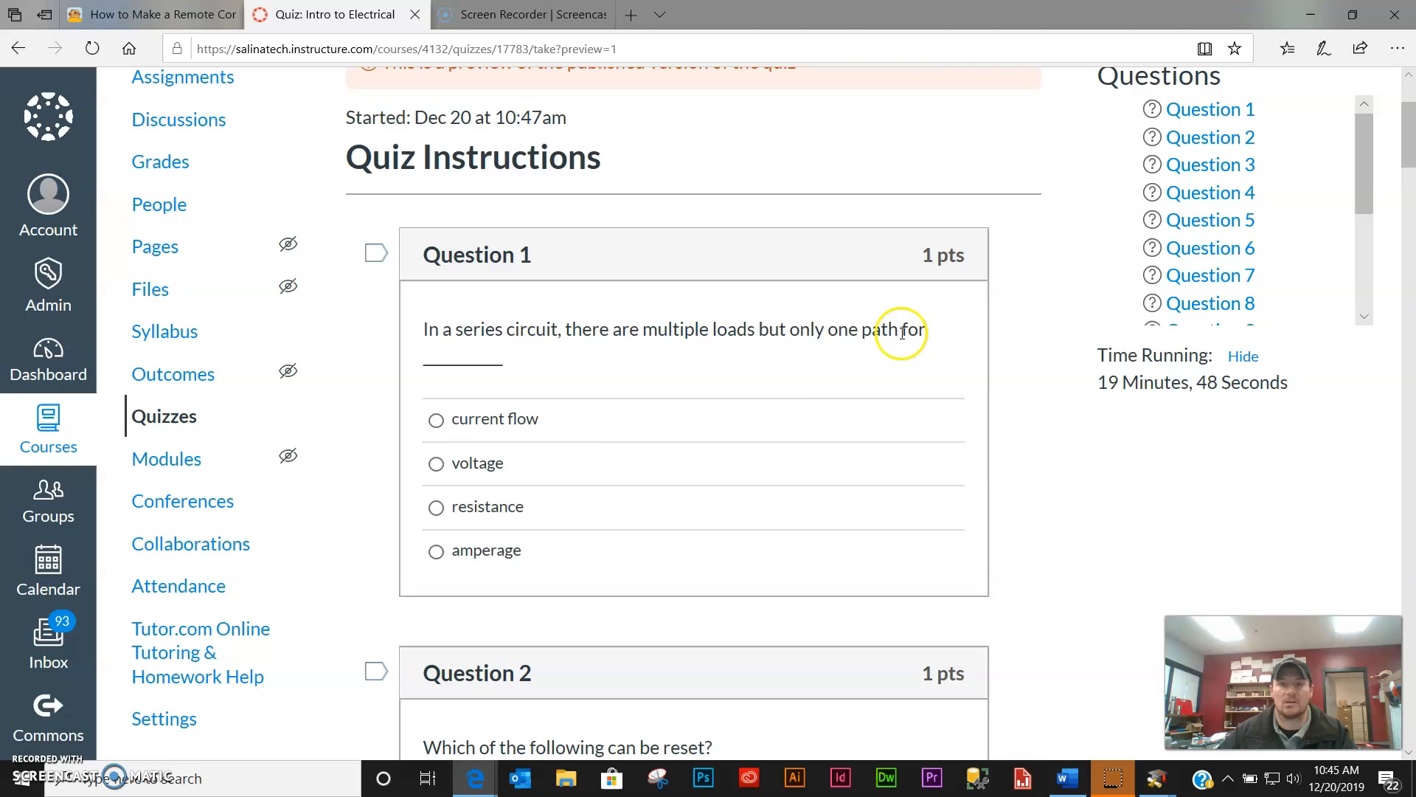
{"action": "scroll", "coordinate": [528, 494], "scroll_direction": "up", "scroll_amount": 1}
{"action": "scroll", "coordinate": [534, 475], "scroll_direction": "down", "scroll_amount": 1}
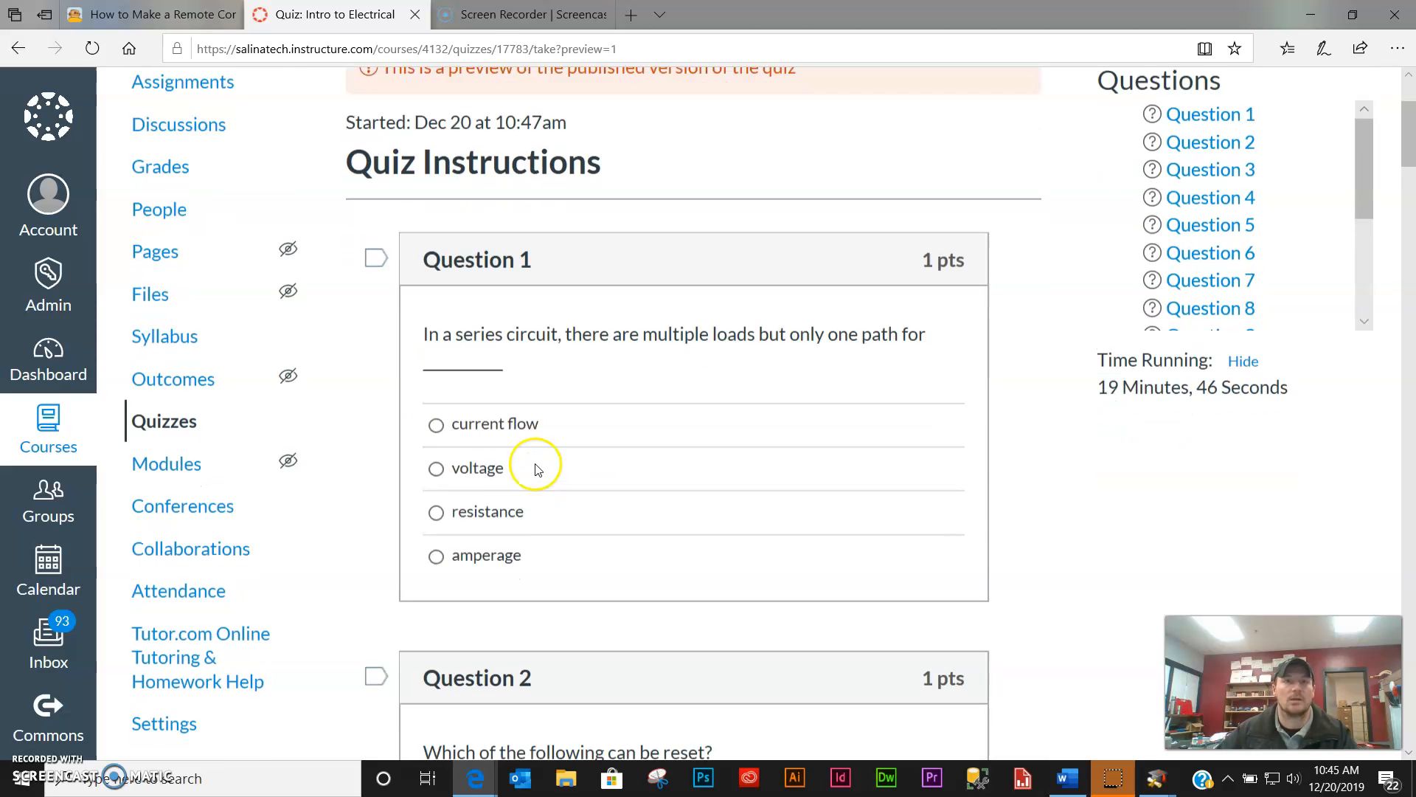
{"action": "left_click", "coordinate": [19, 49]}
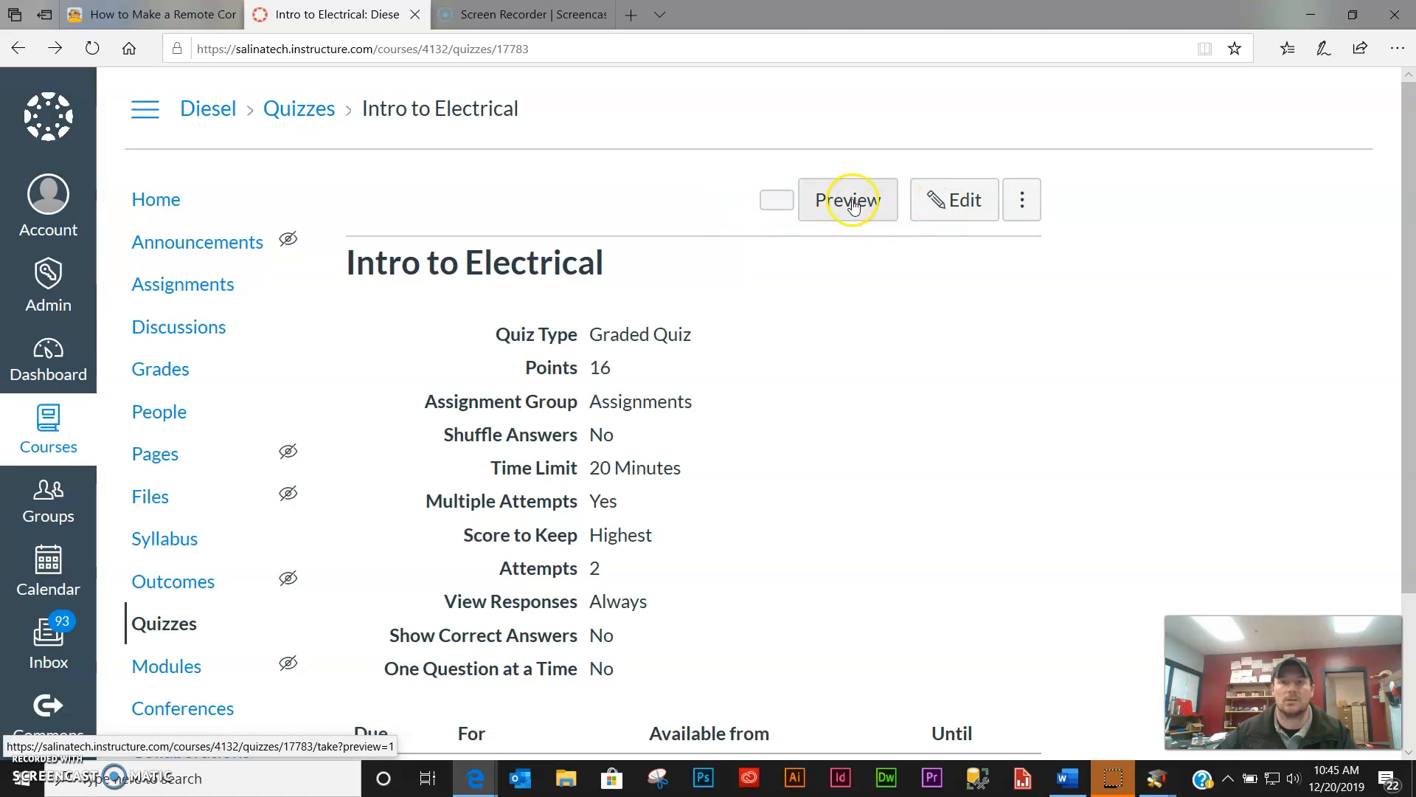
- Preview the quiz again to see a different random set of 16 questions
{"action": "left_click", "coordinate": [856, 207]}
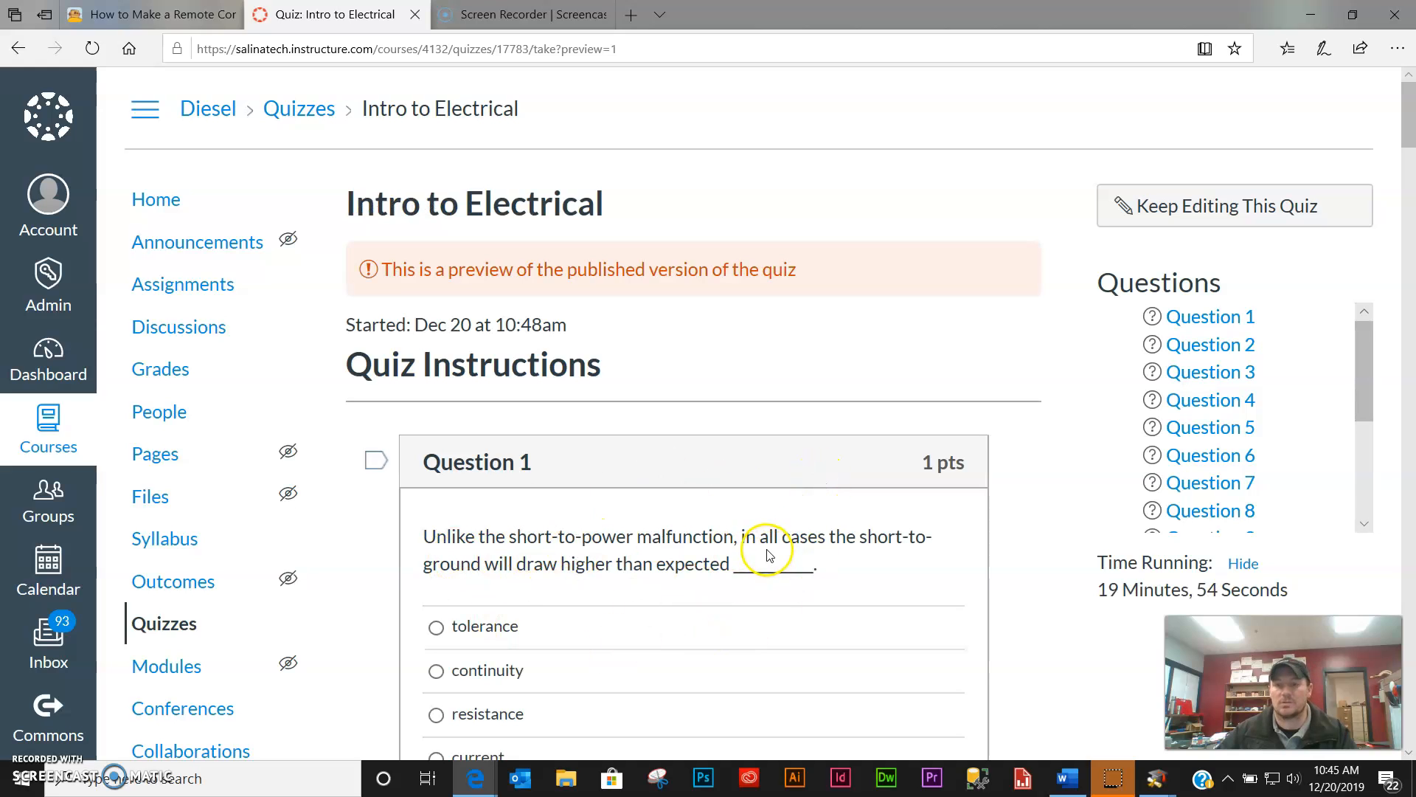
{"action": "scroll", "coordinate": [773, 558], "scroll_direction": "down", "scroll_amount": 15}
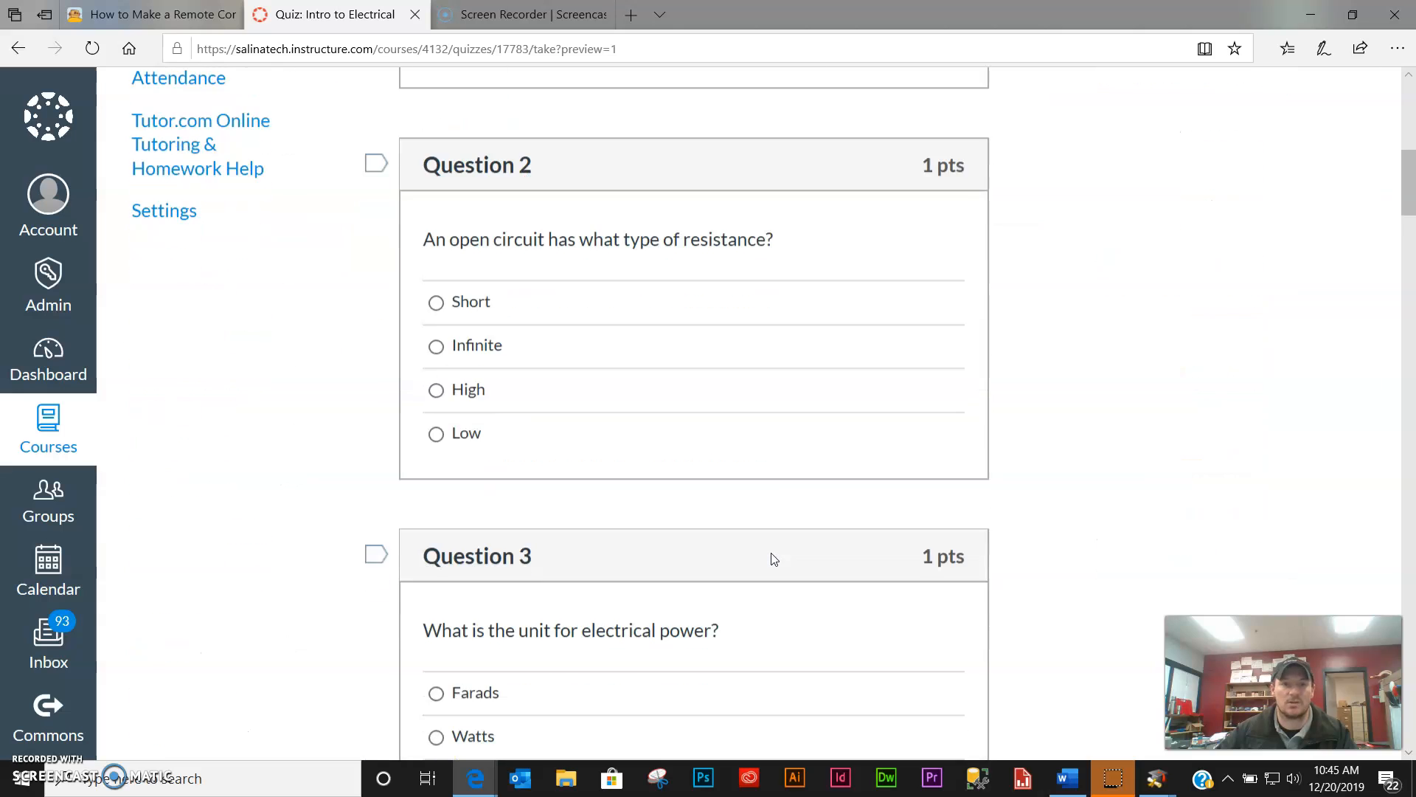
{"action": "scroll", "coordinate": [773, 559], "scroll_direction": "down", "scroll_amount": 20}
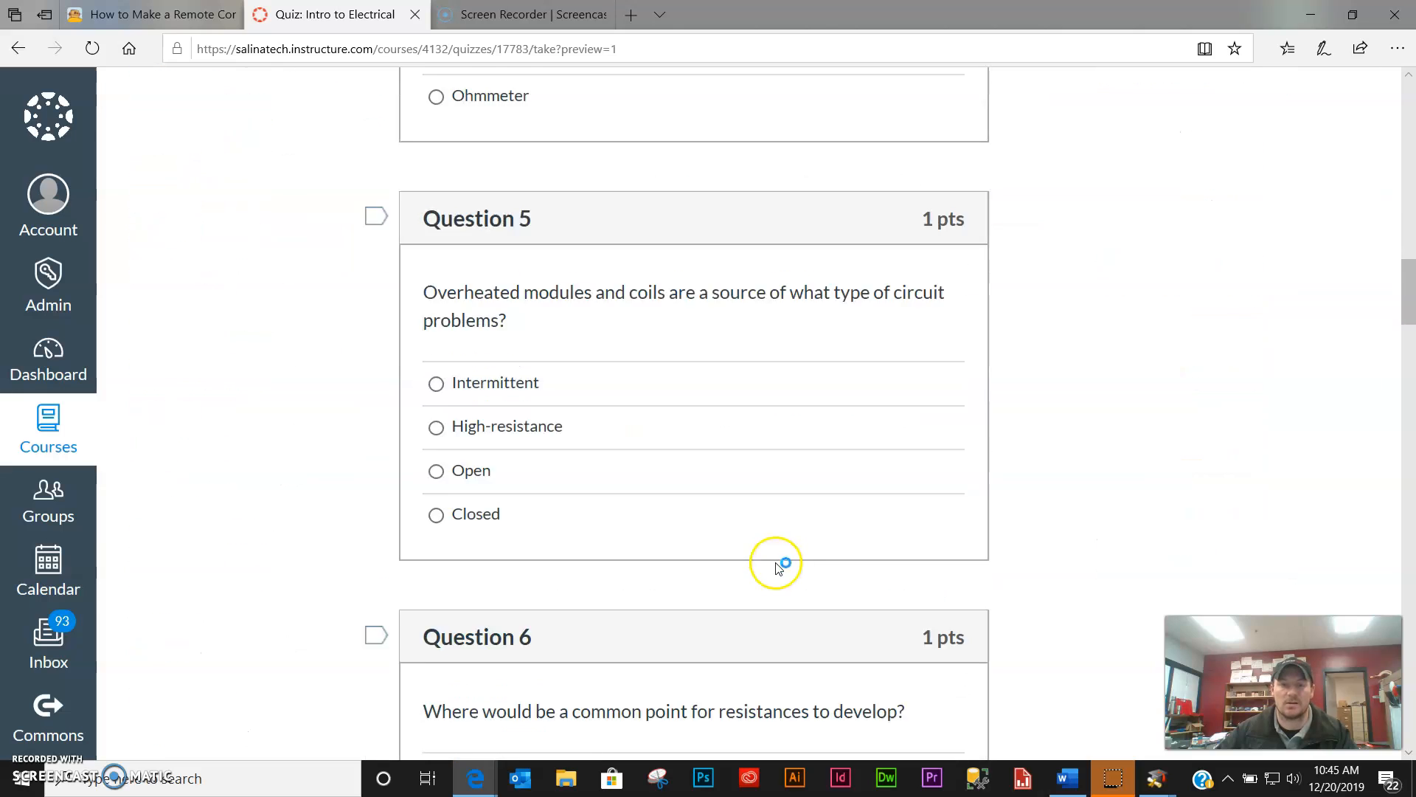
{"action": "left_click_drag", "start_coordinate": [1406, 379], "coordinate": [1370, 101]}
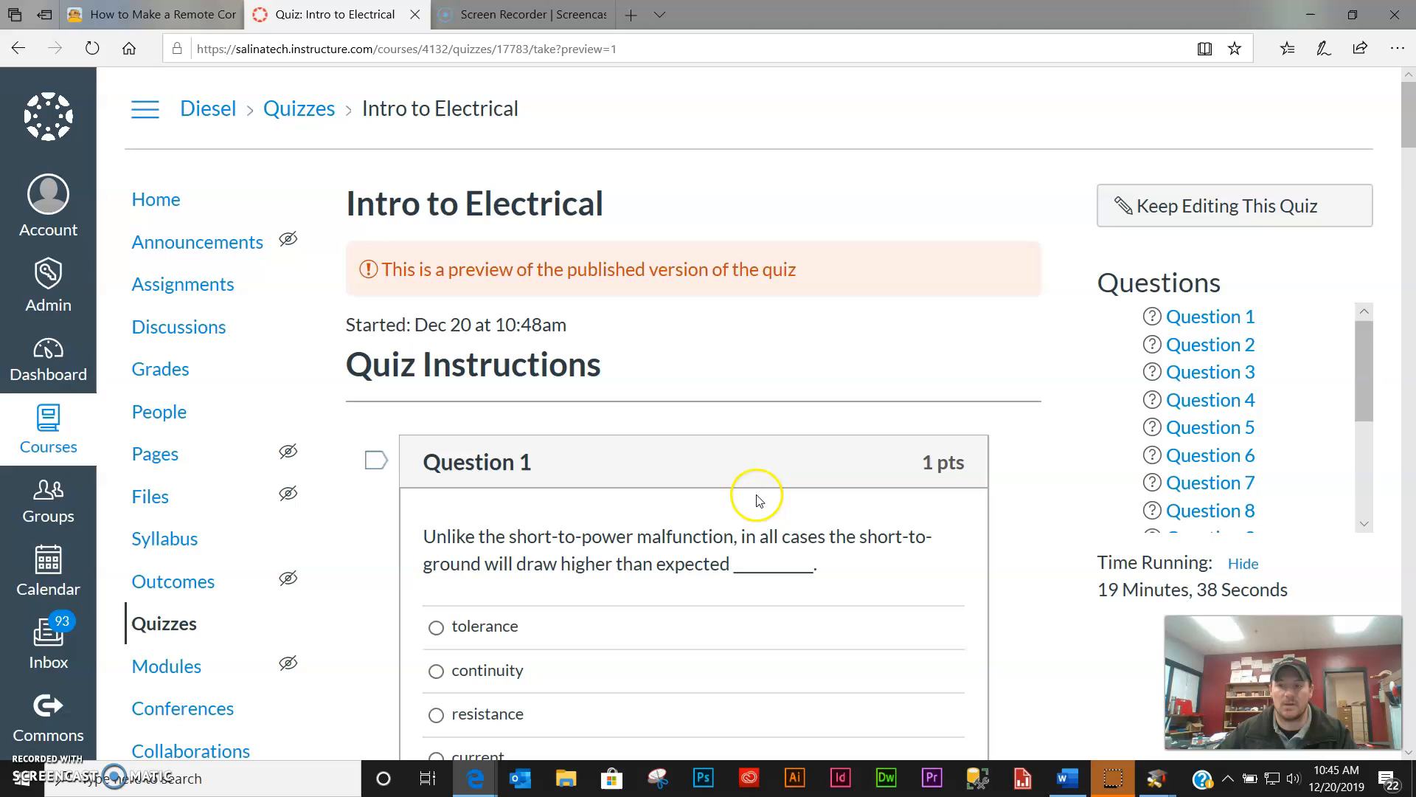
{"action": "left_click", "coordinate": [707, 464]}
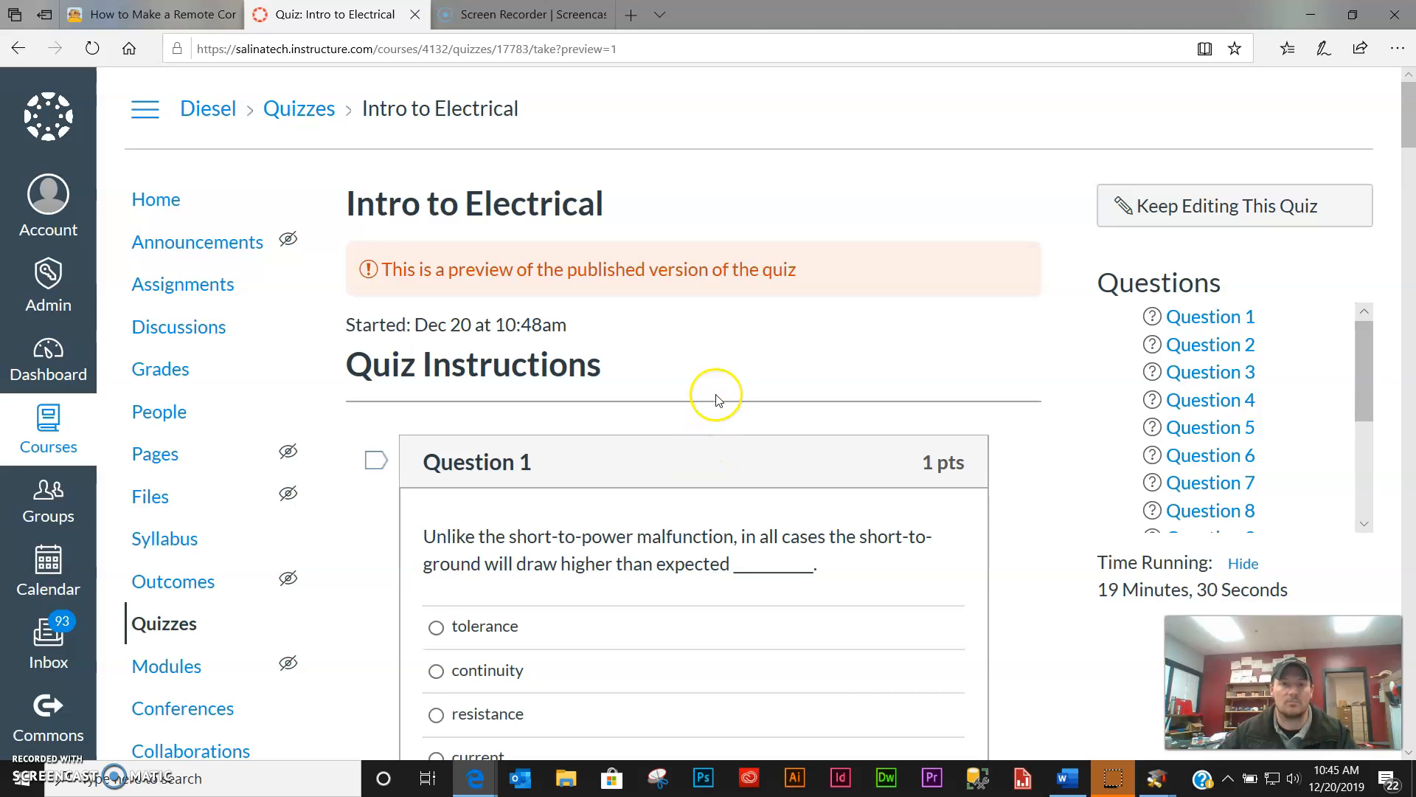